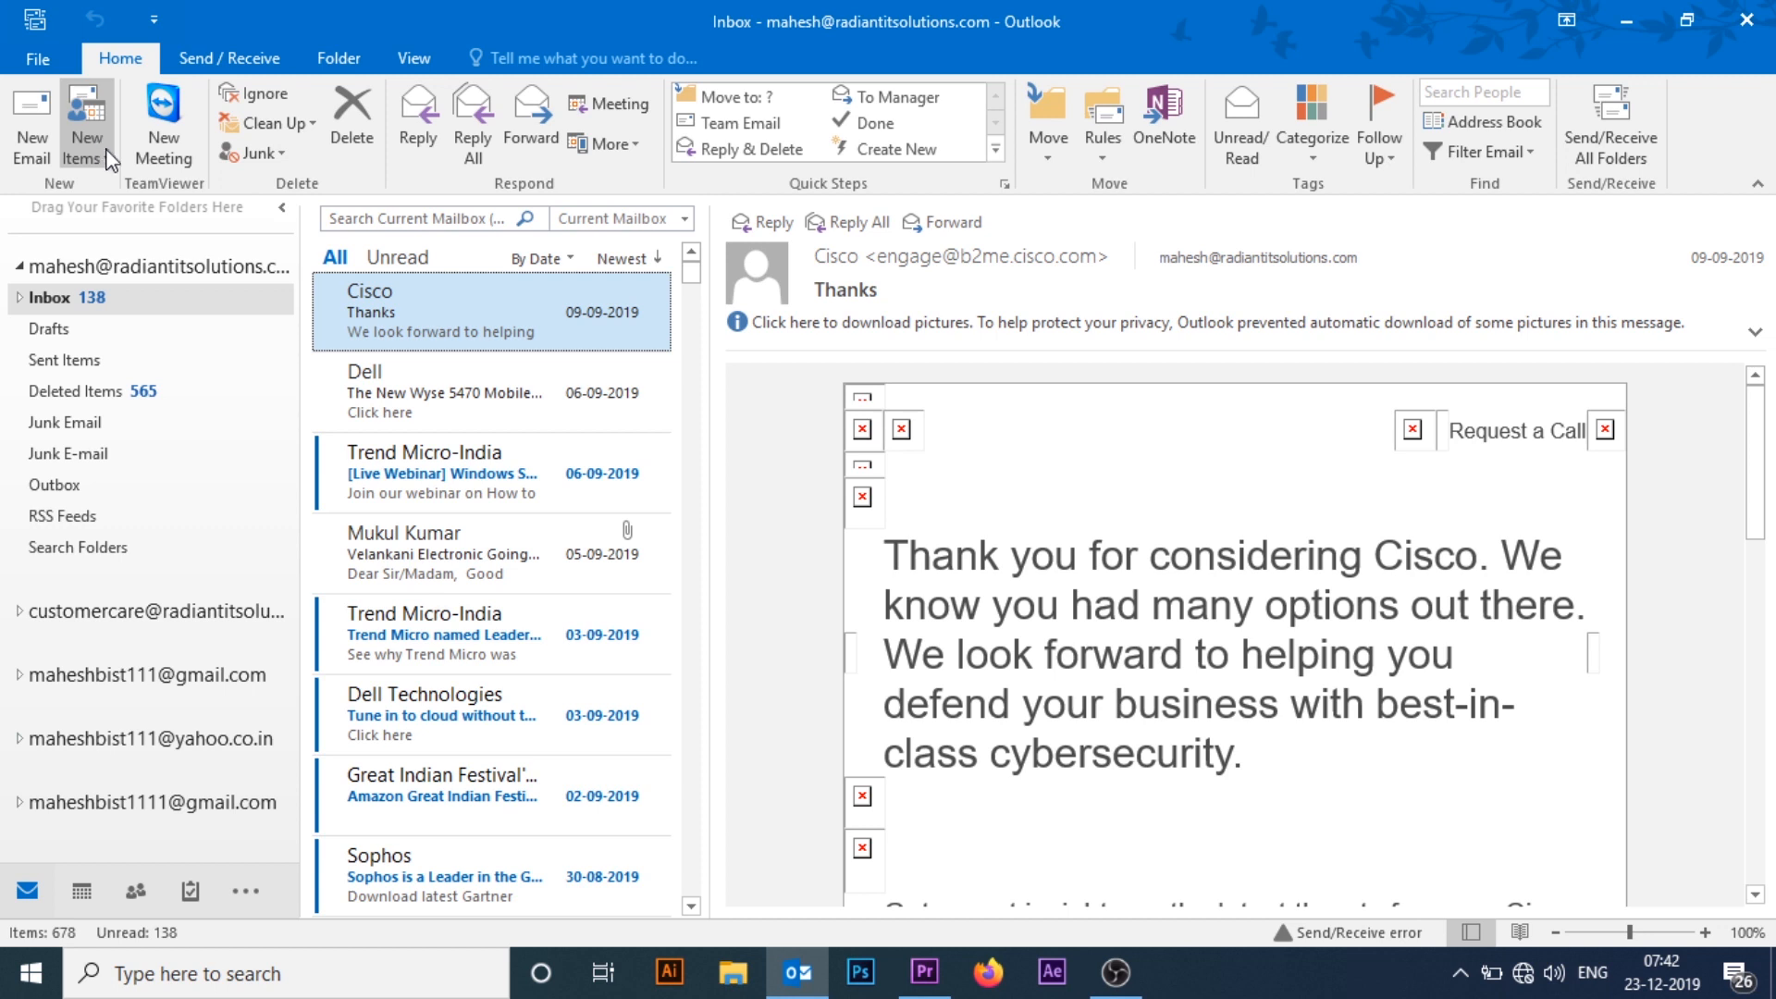
Step: Create a new Outlook data file with the suggested name My Outlook Data File(2) and no password
left_click(96, 141)
mouse_move(178, 386)
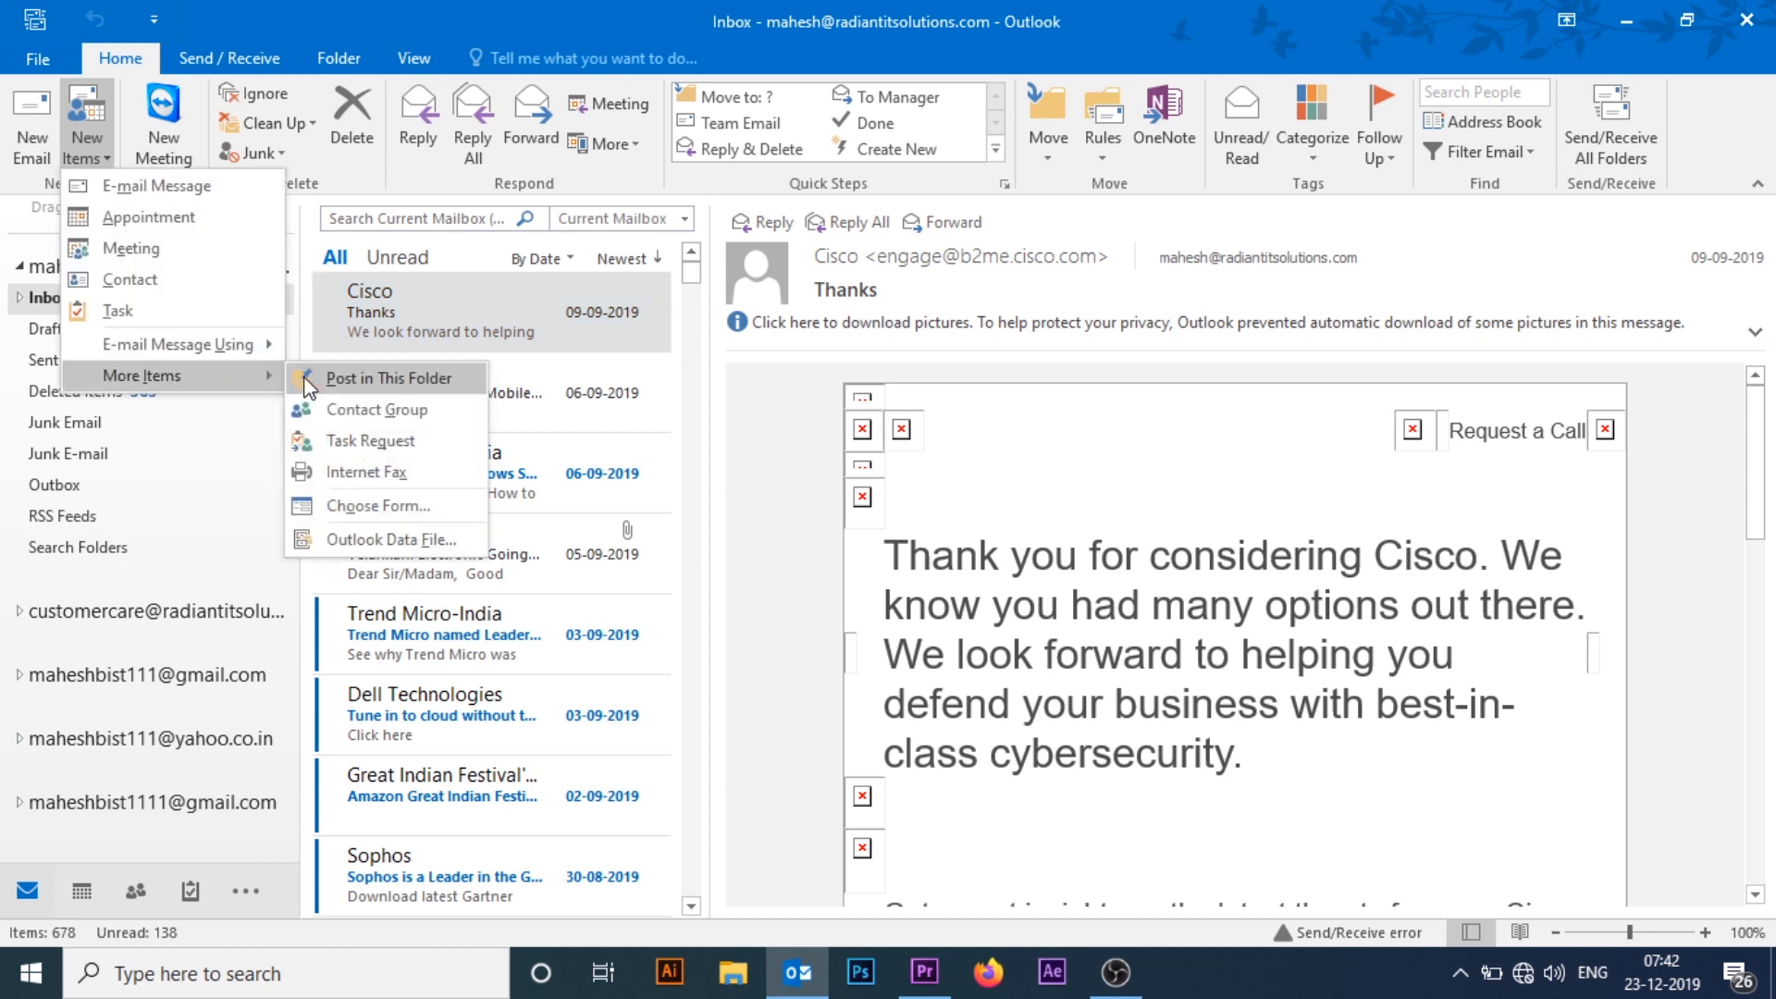
left_click(399, 546)
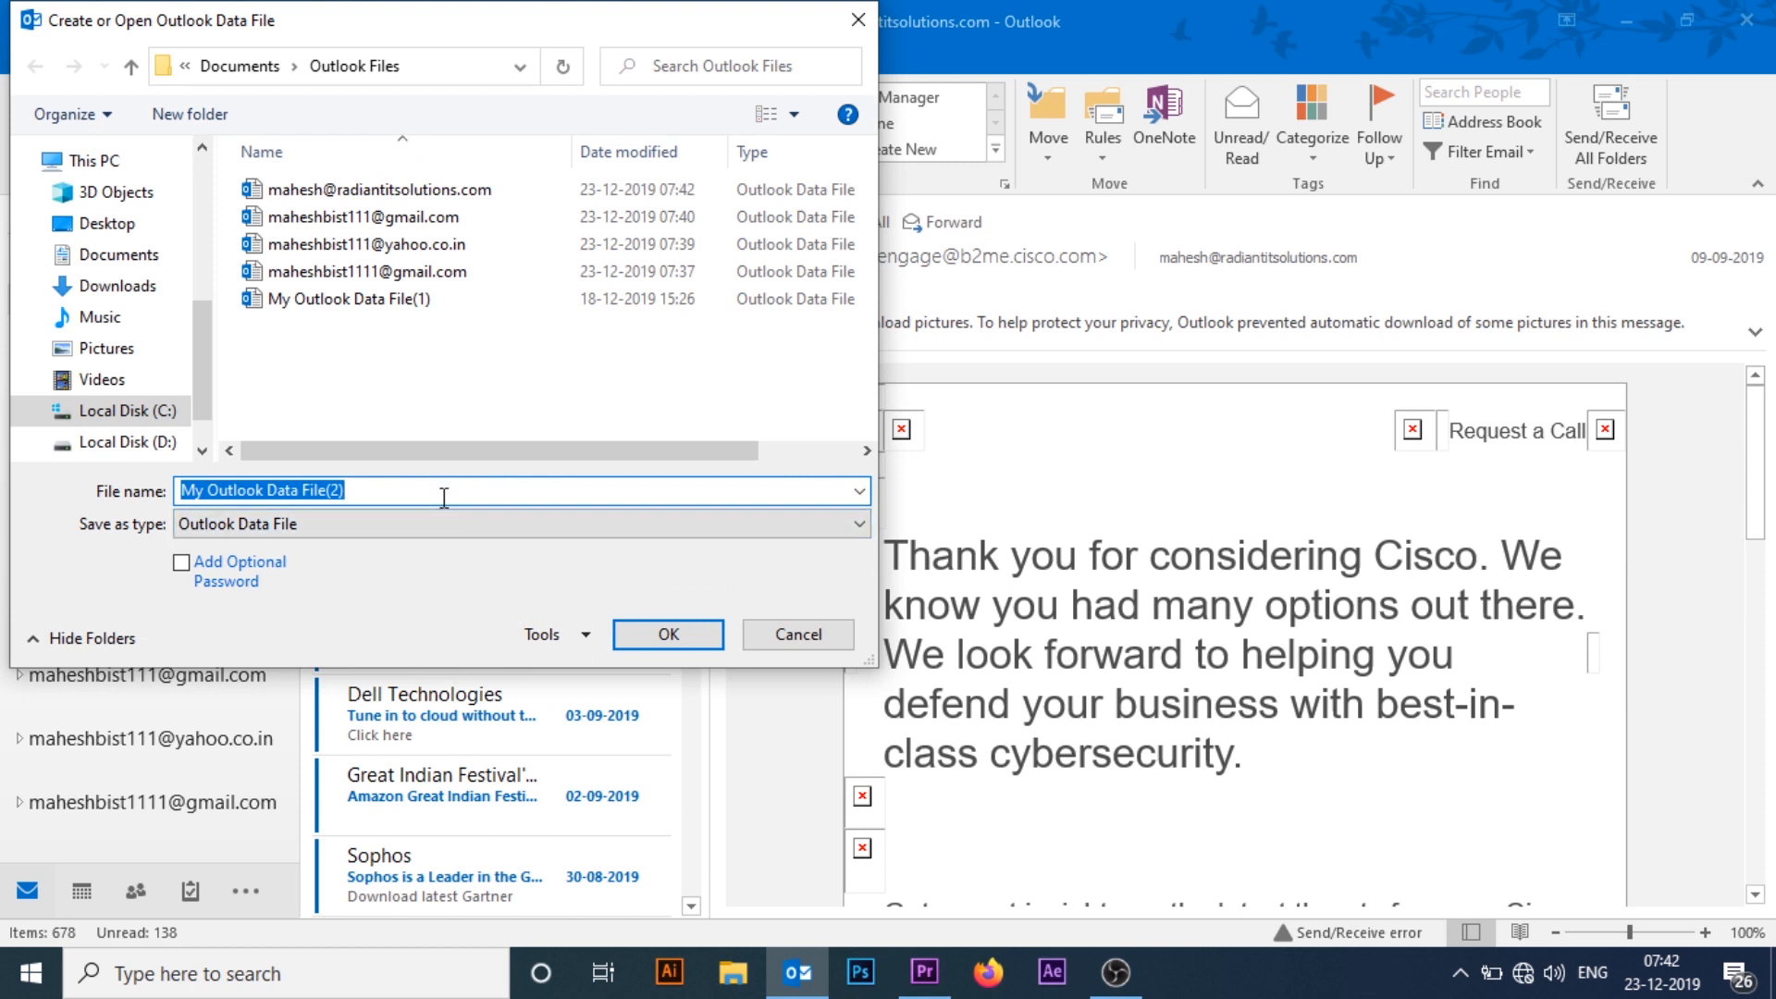
left_click(399, 489)
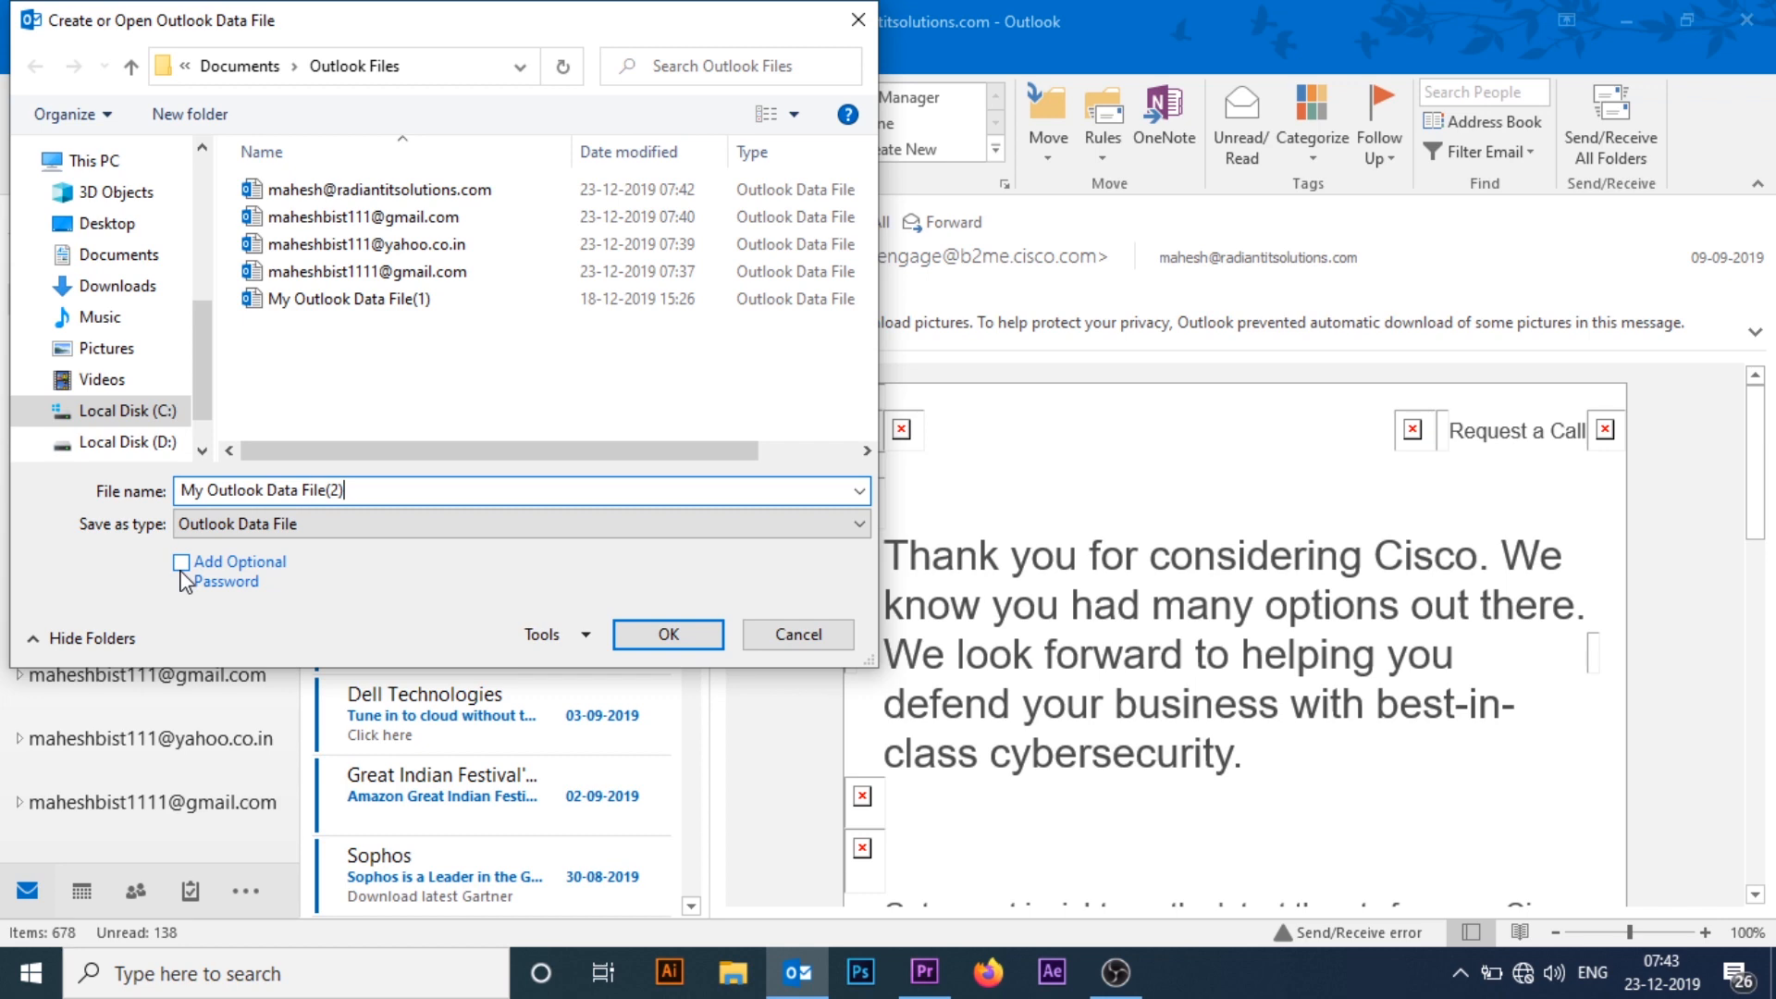
left_click(666, 636)
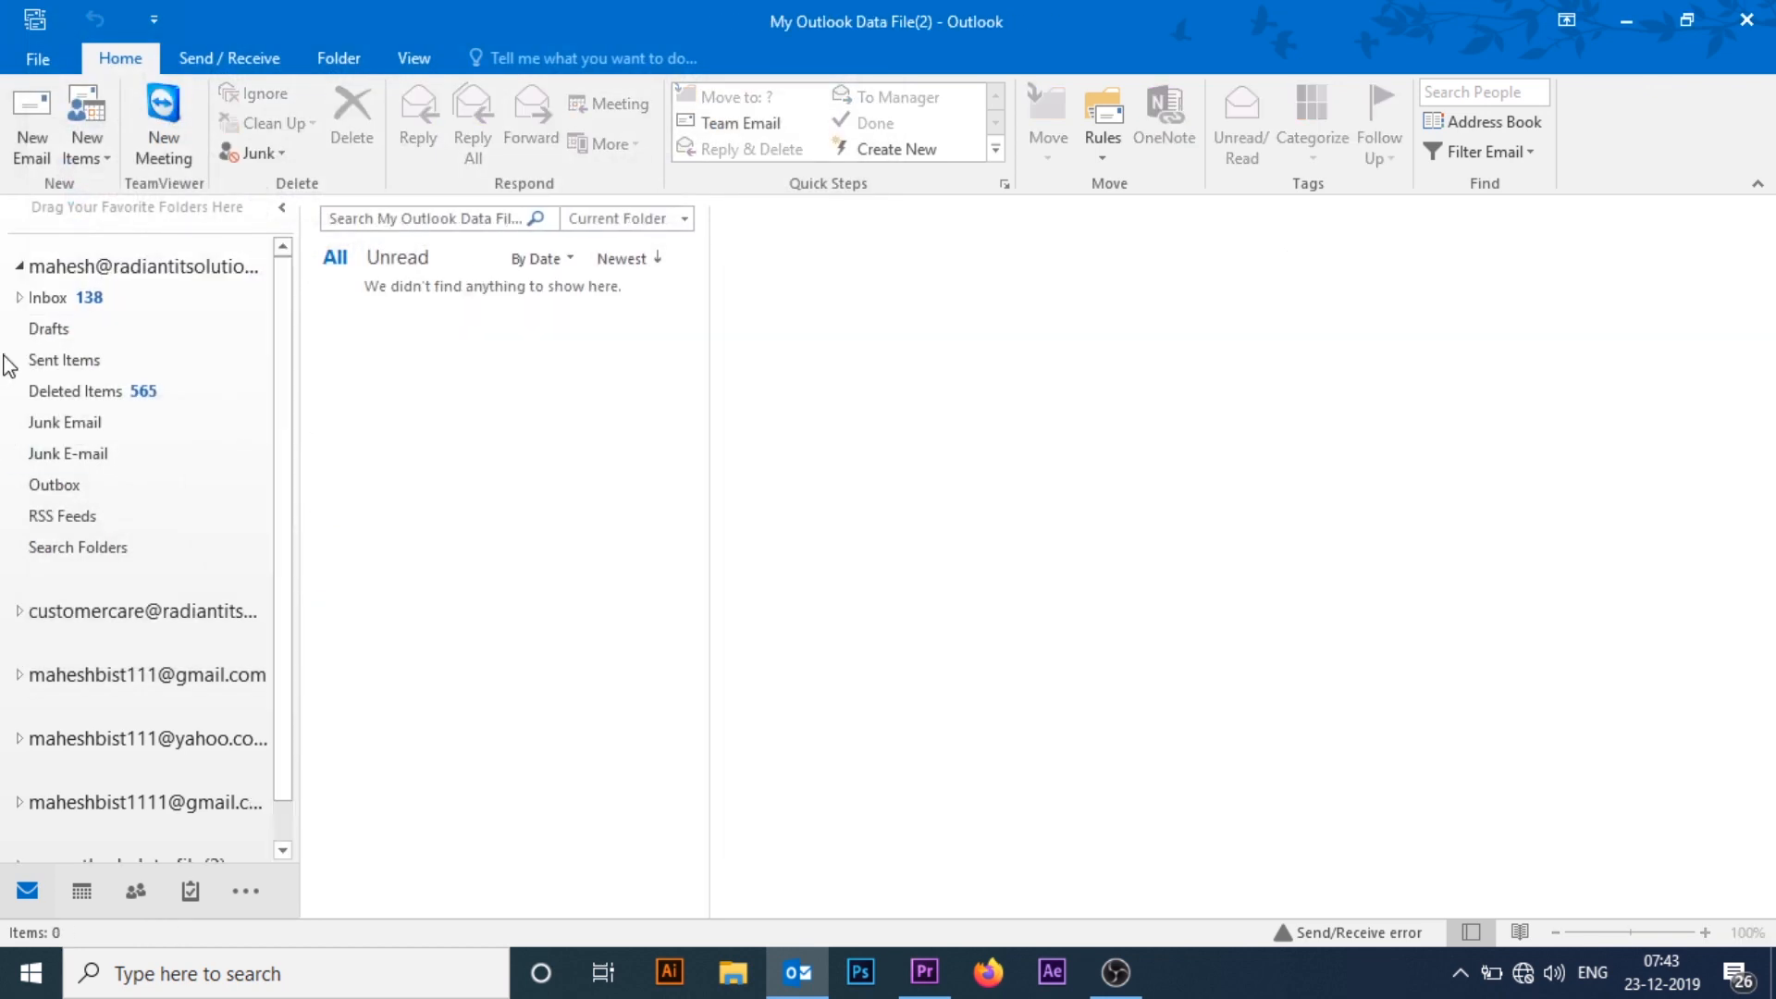
Step: Create a folder named Gmail inside my outlook data file(2), with the first mail account collapsed
left_click(19, 266)
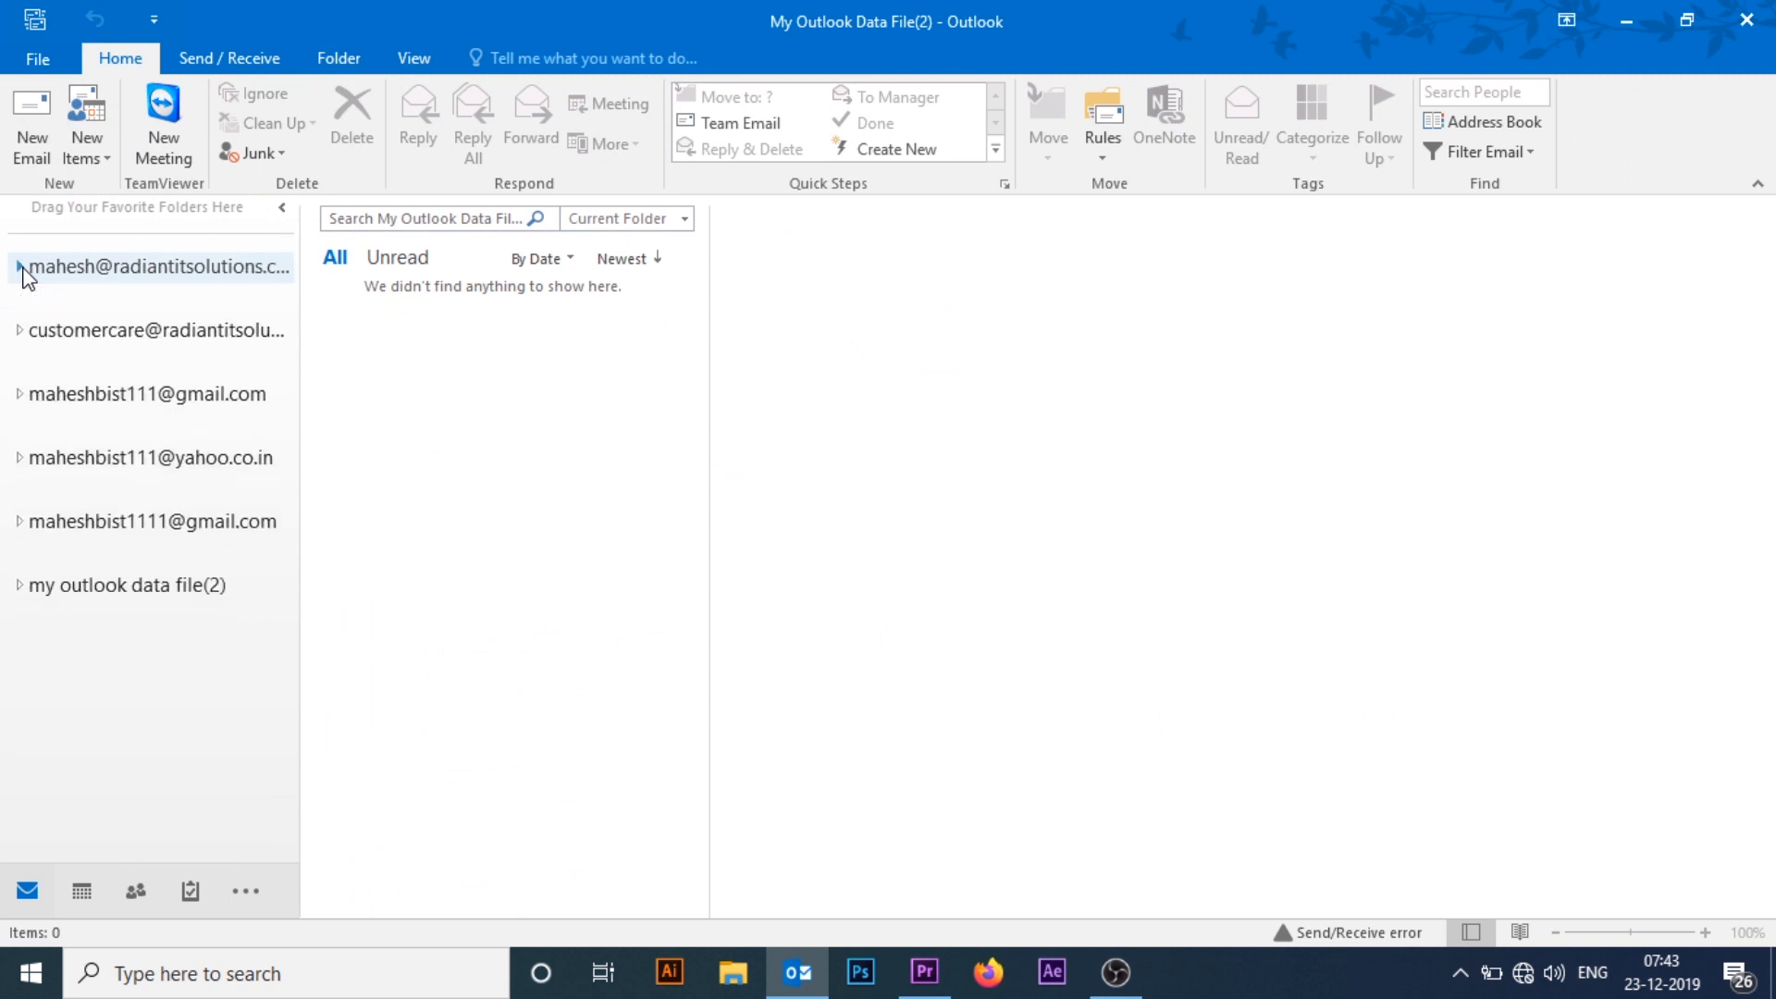
left_click(19, 586)
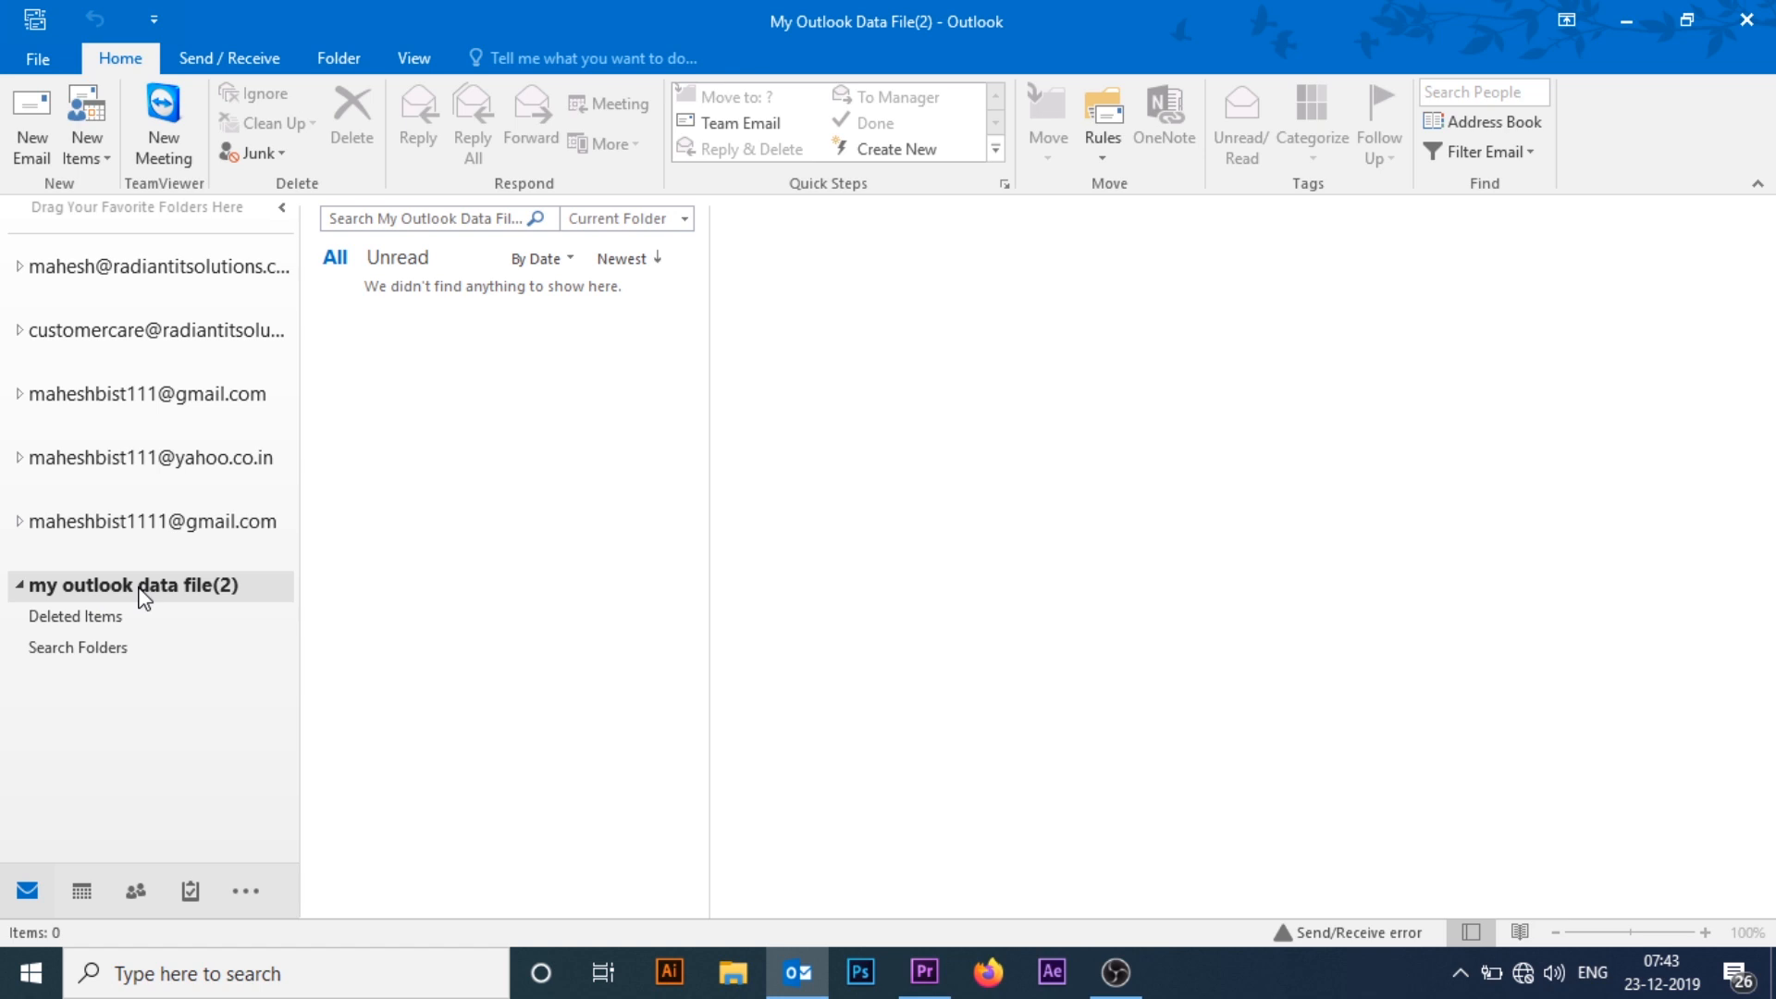
left_click(77, 597)
right_click(79, 603)
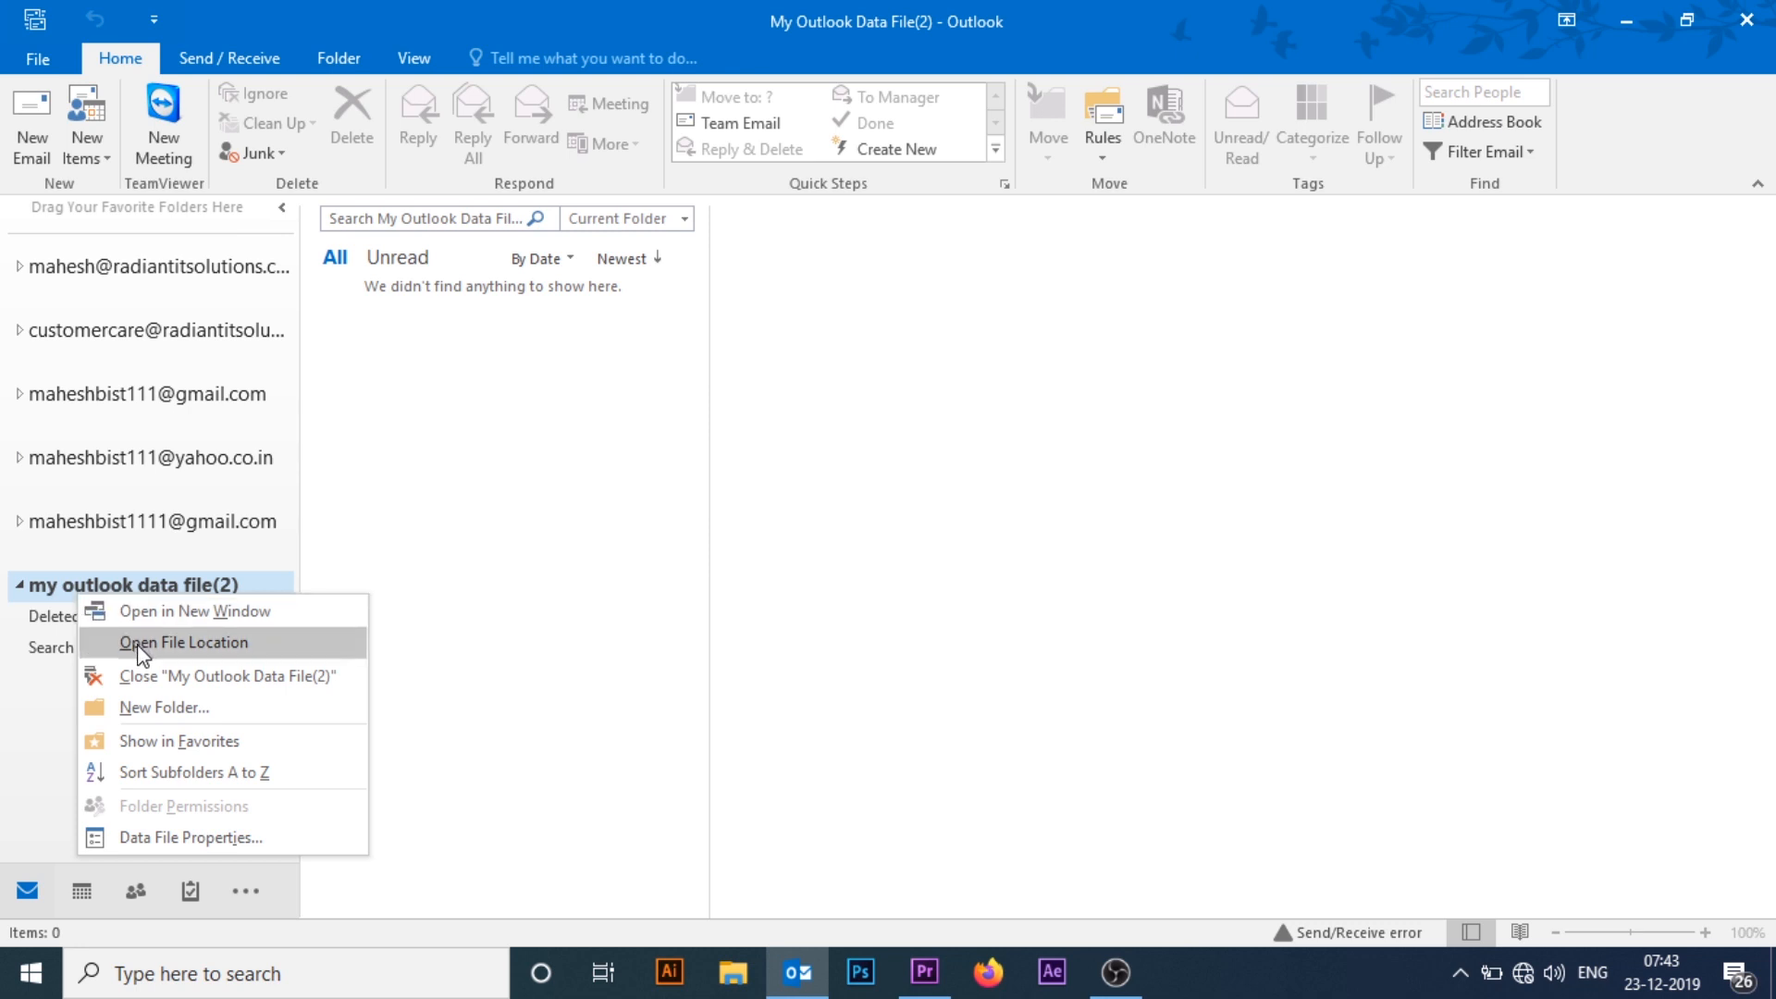
left_click(148, 708)
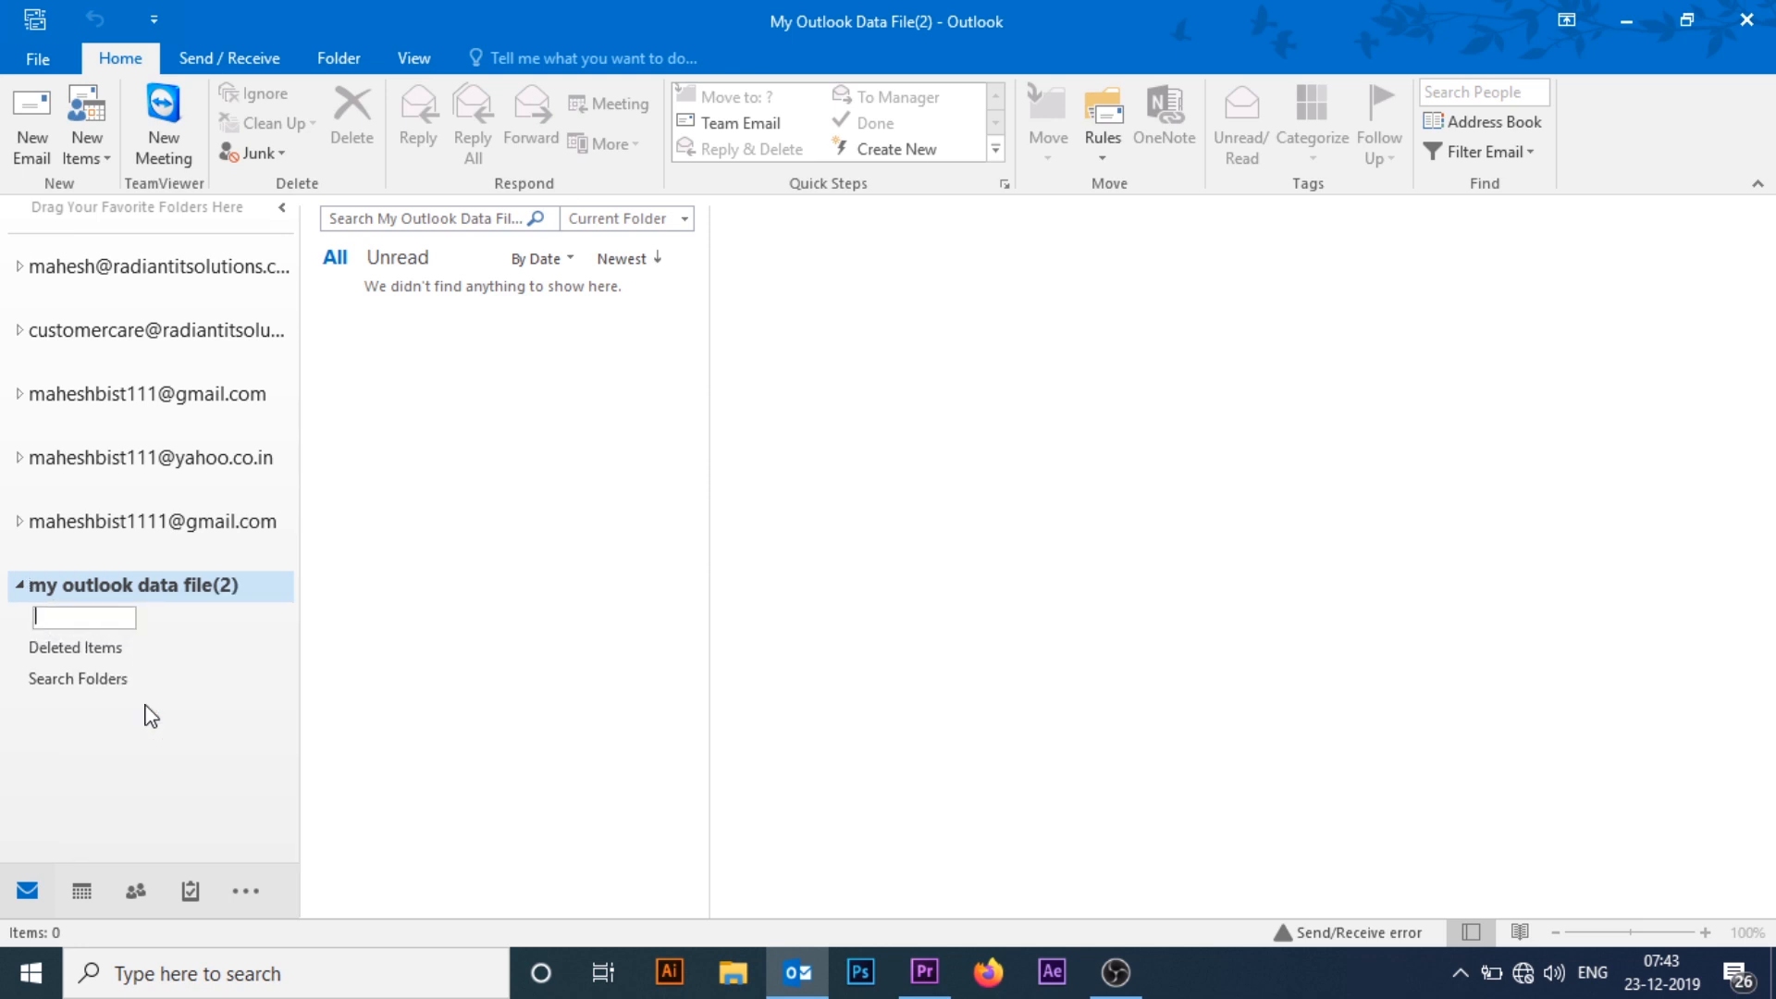
type("G")
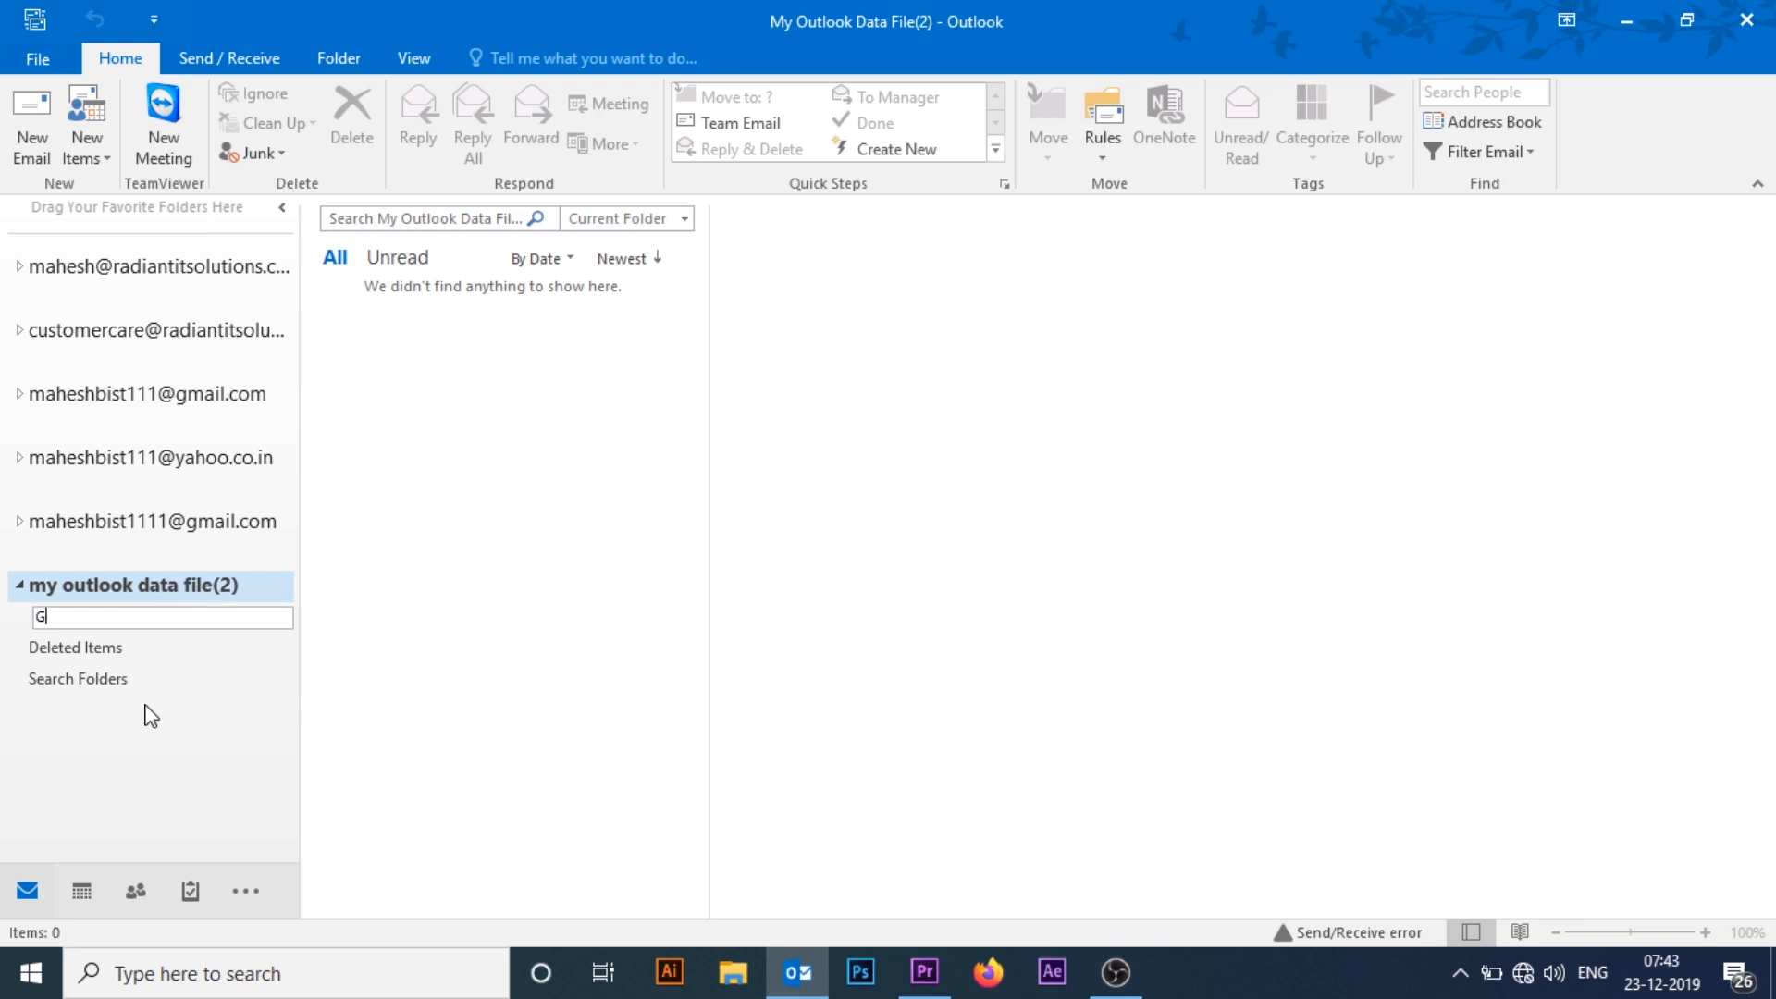
type("mail")
key("Return")
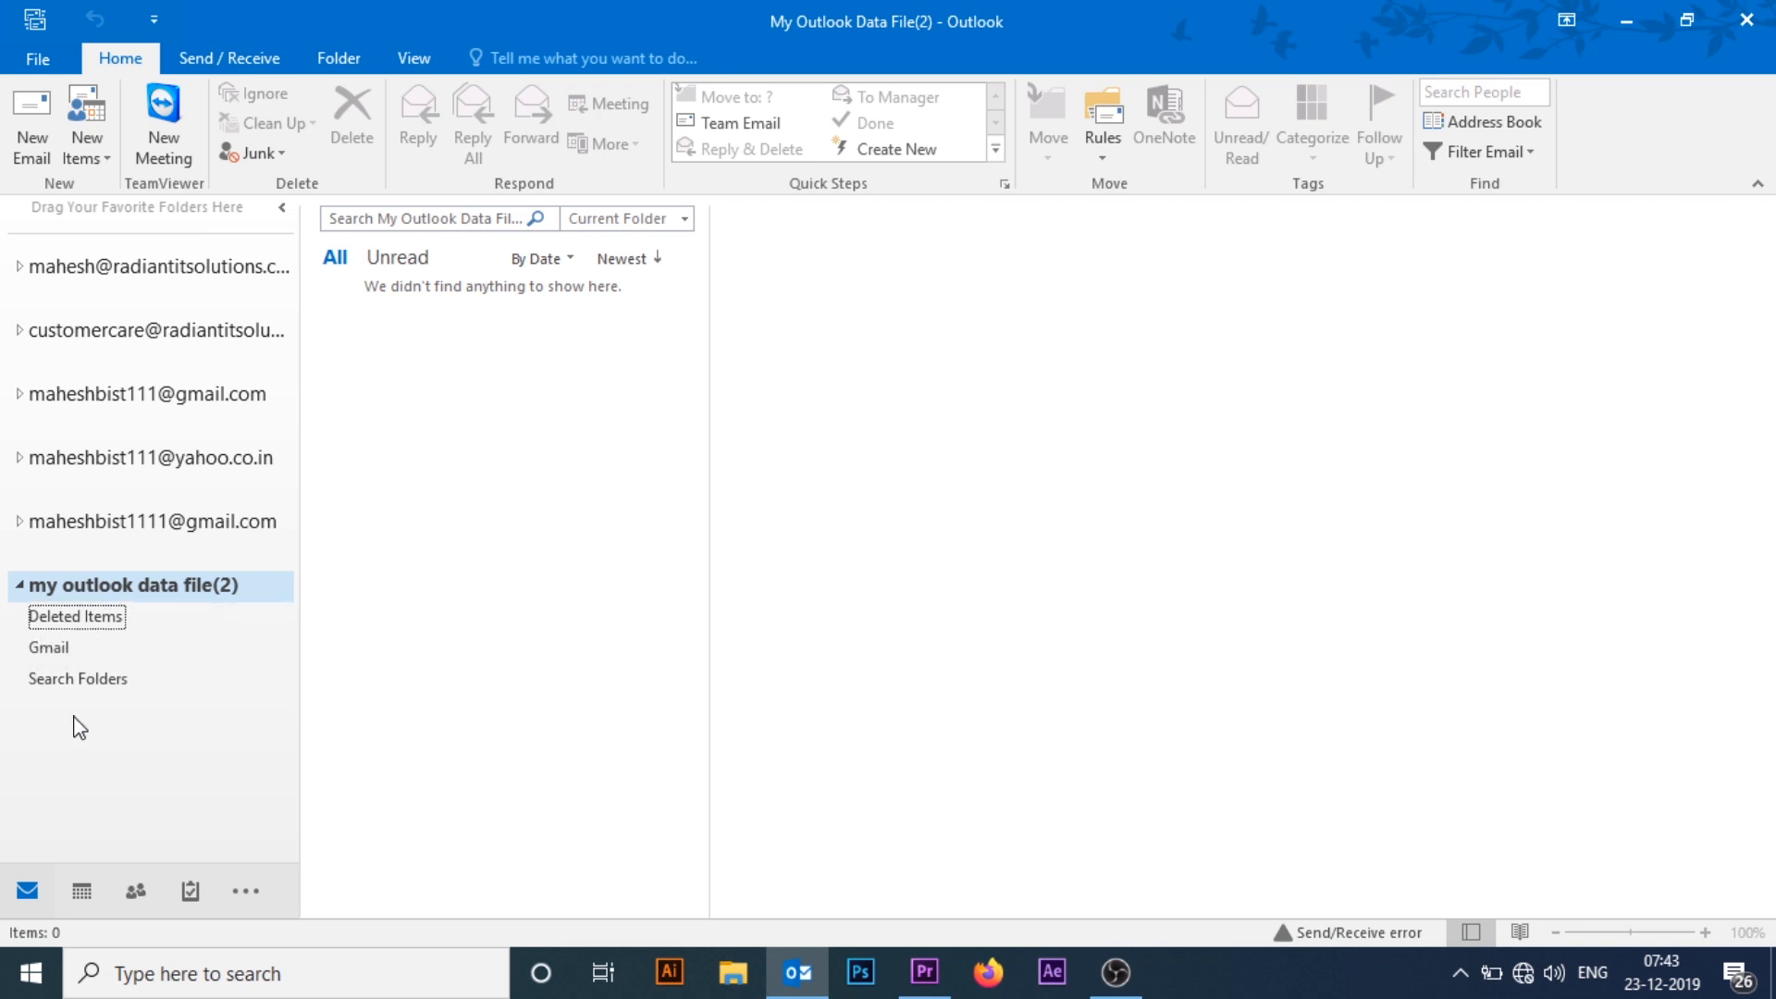
Step: Move the two newest Google messages from the inbox of the last-listed Gmail account into the data file's Gmail folder
left_click(66, 657)
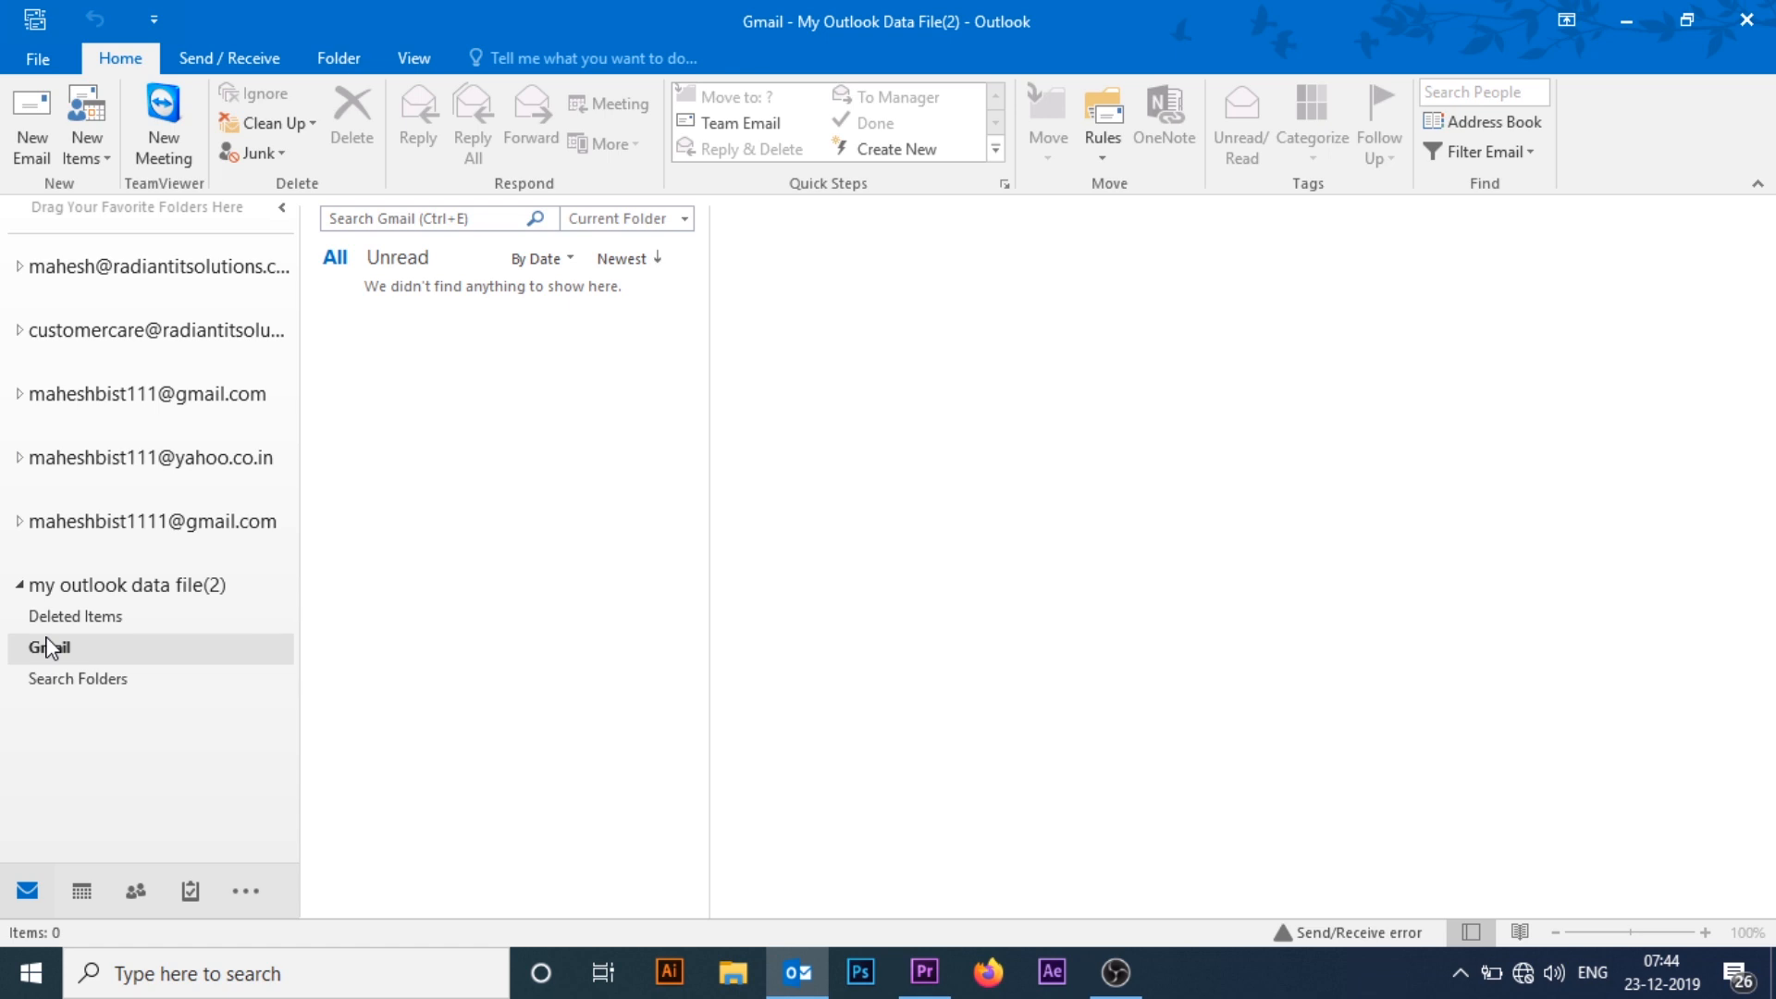
left_click(19, 521)
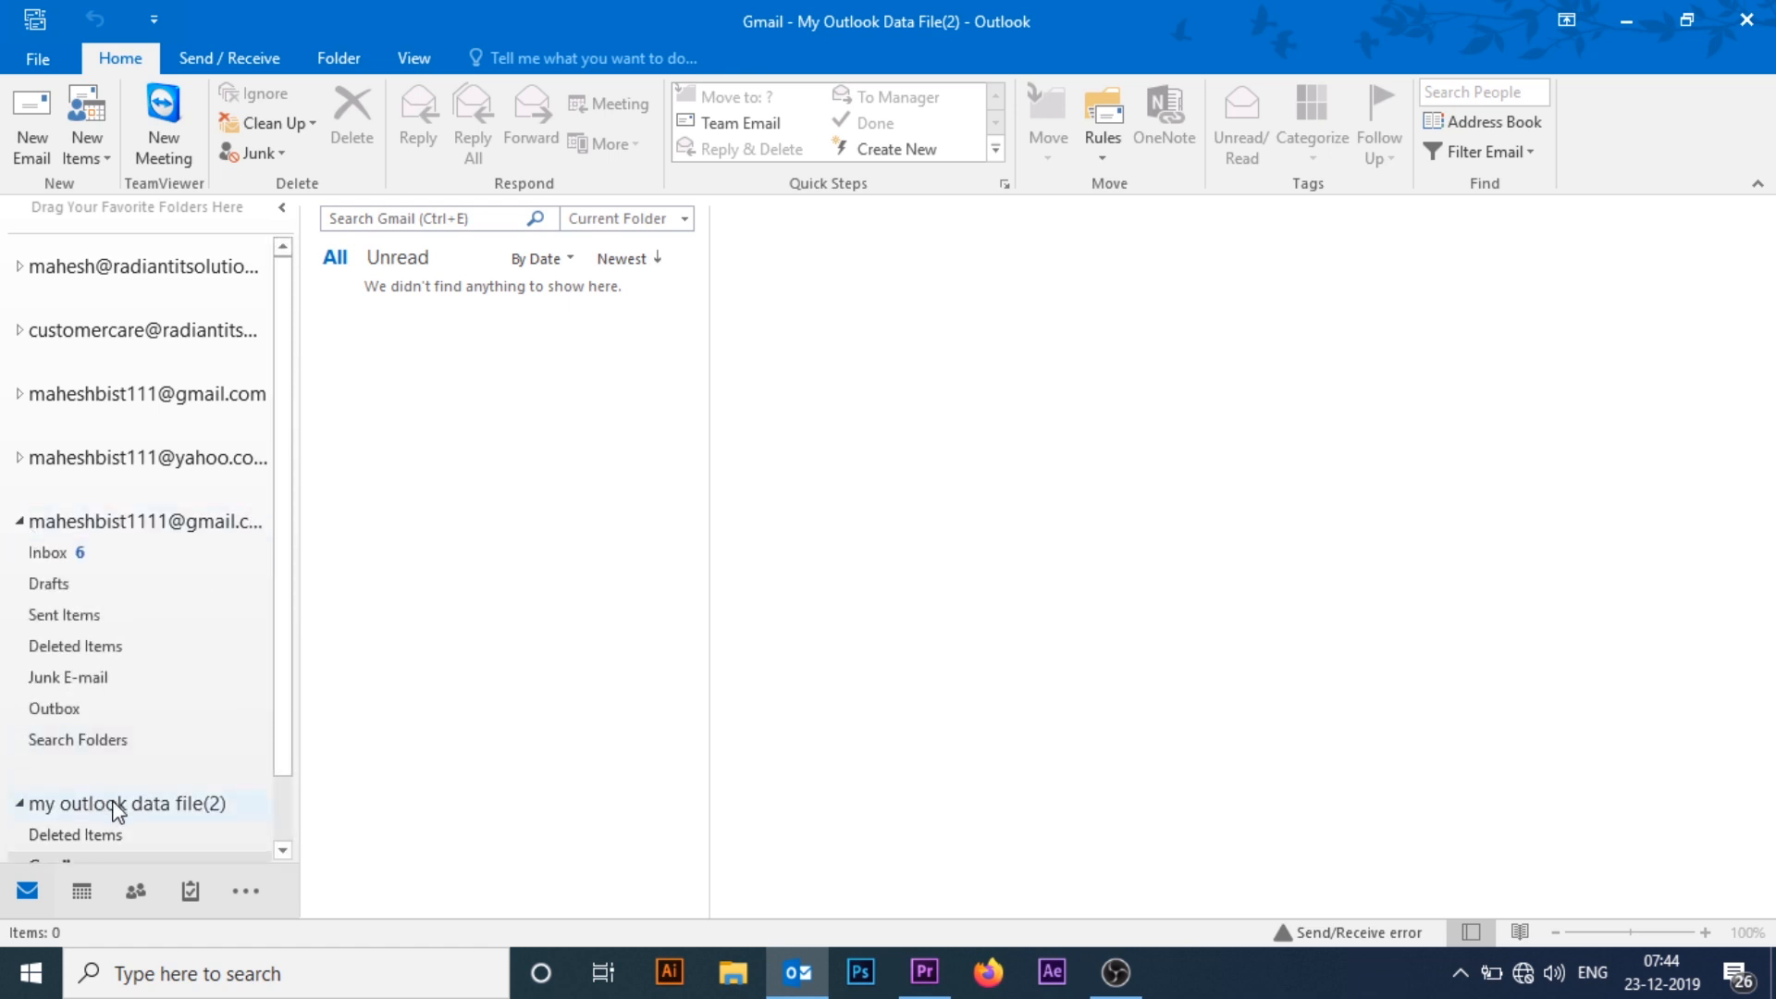
scroll(113, 802, "down", 1)
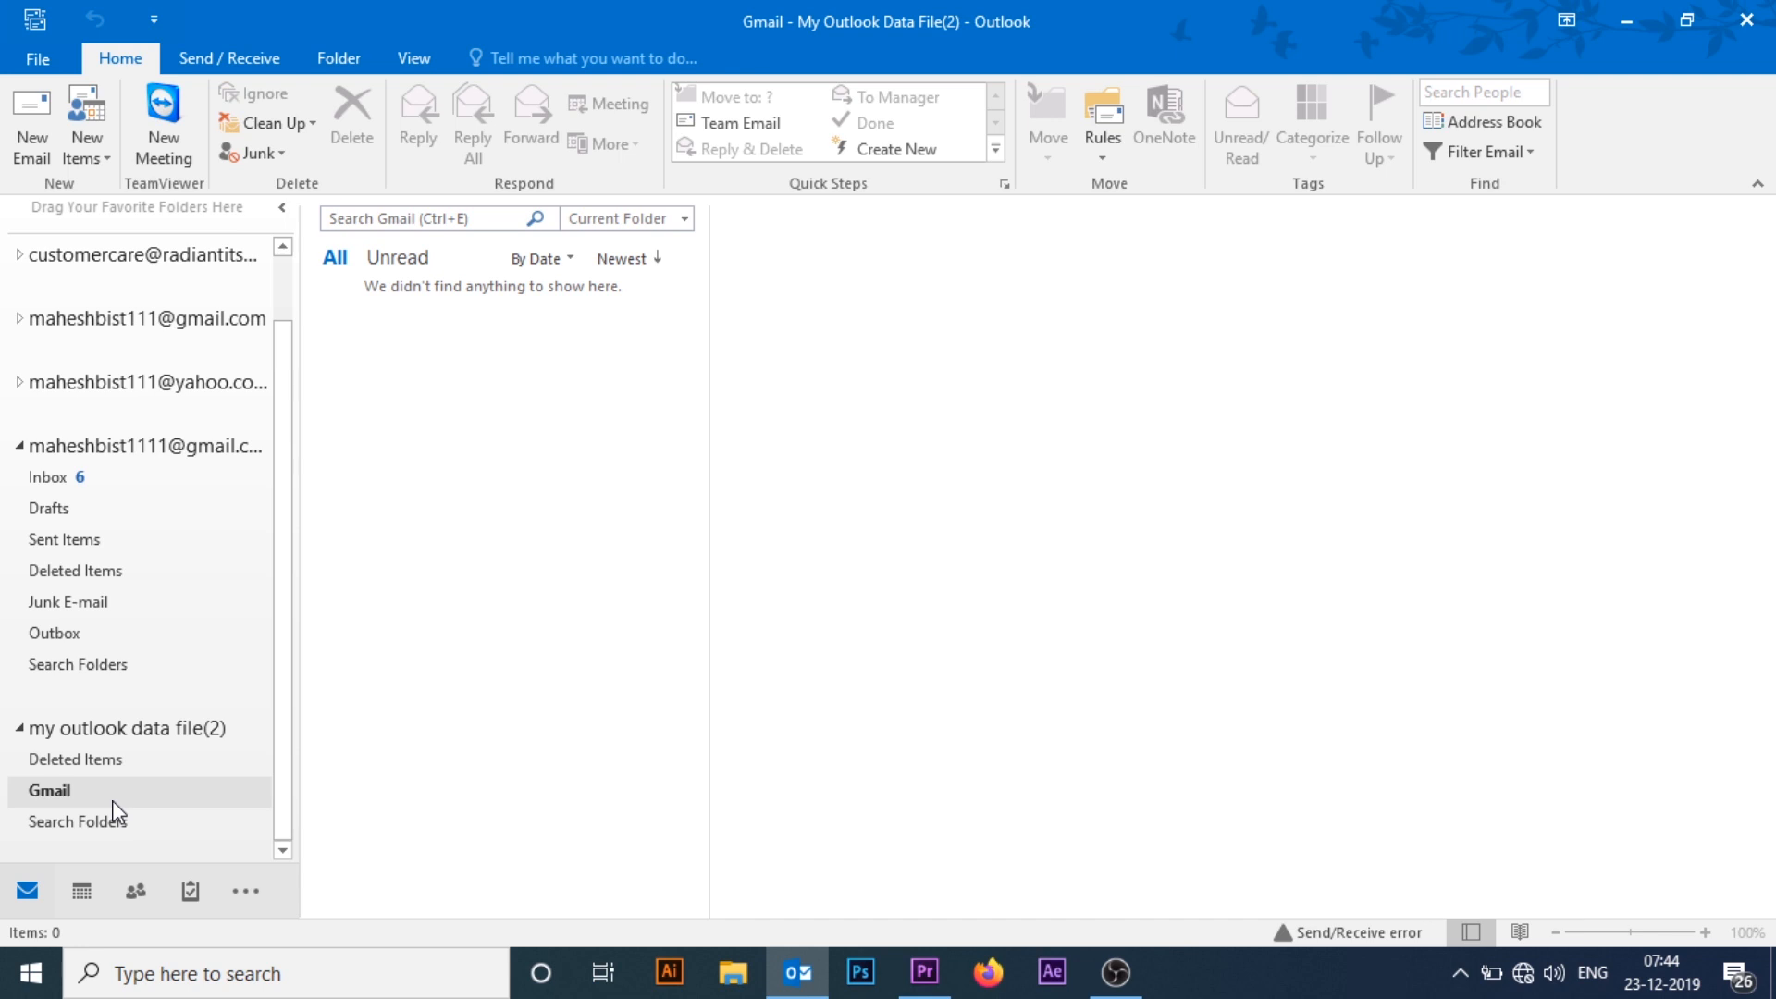
left_click(49, 480)
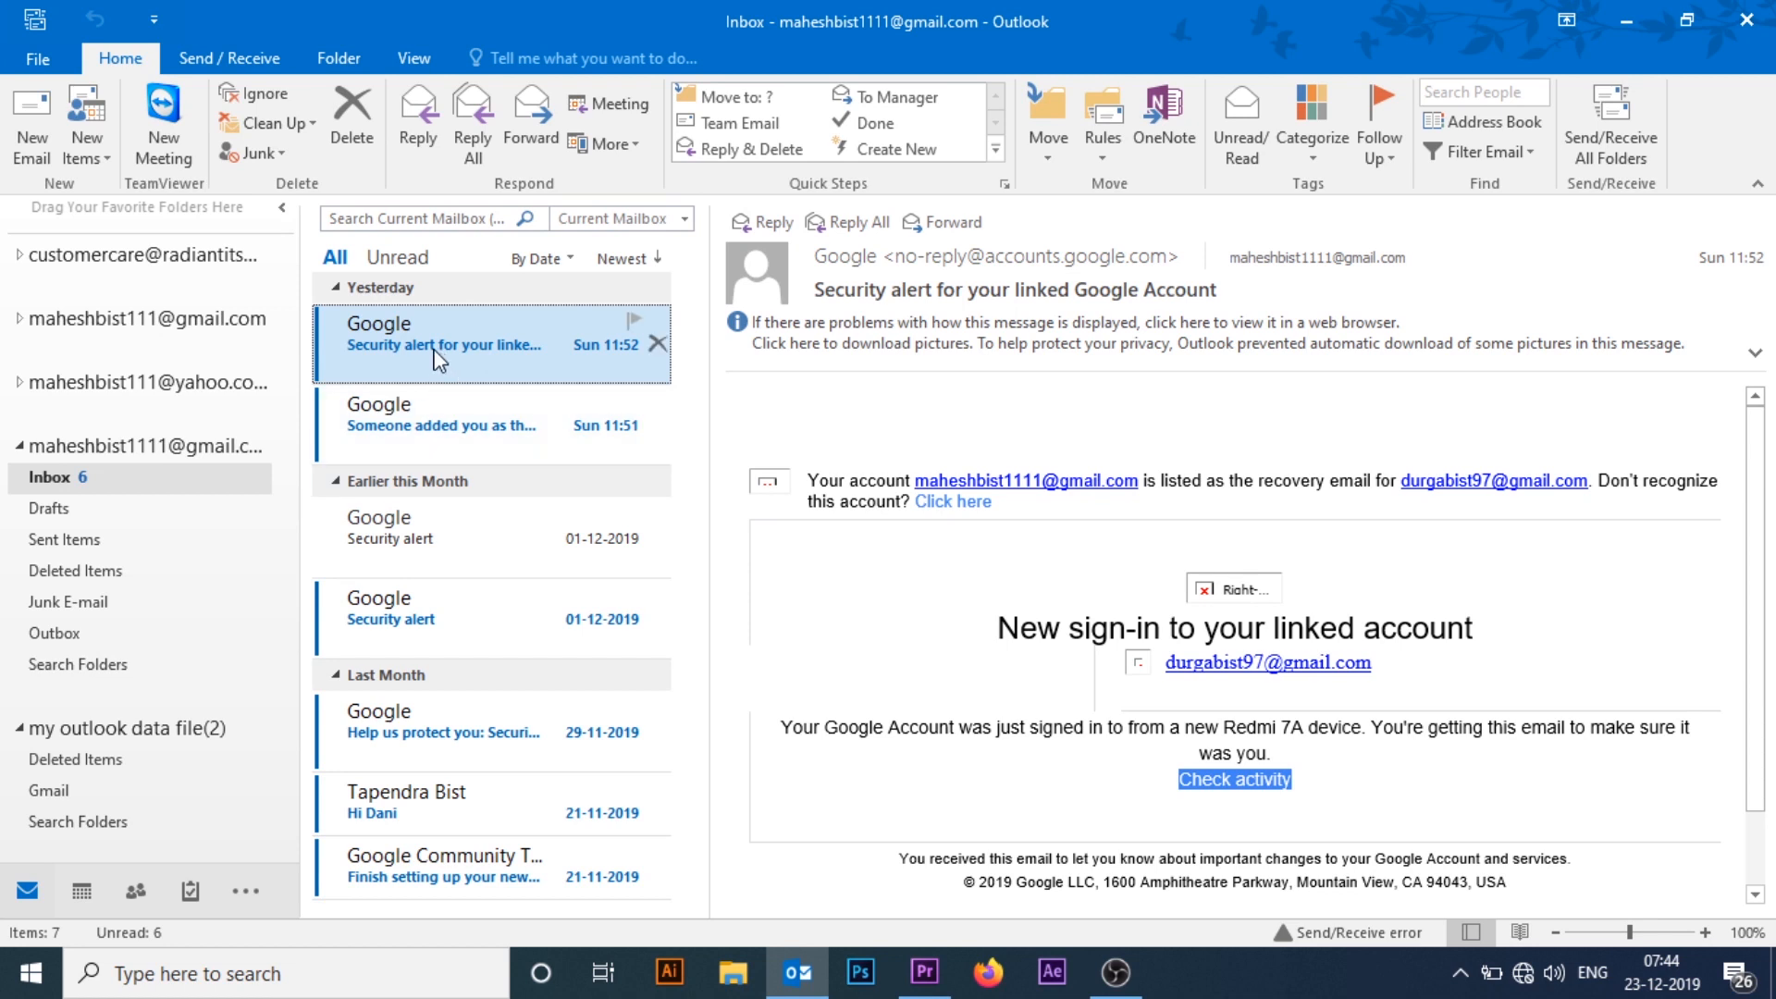
left_click_drag(446, 347, 51, 801)
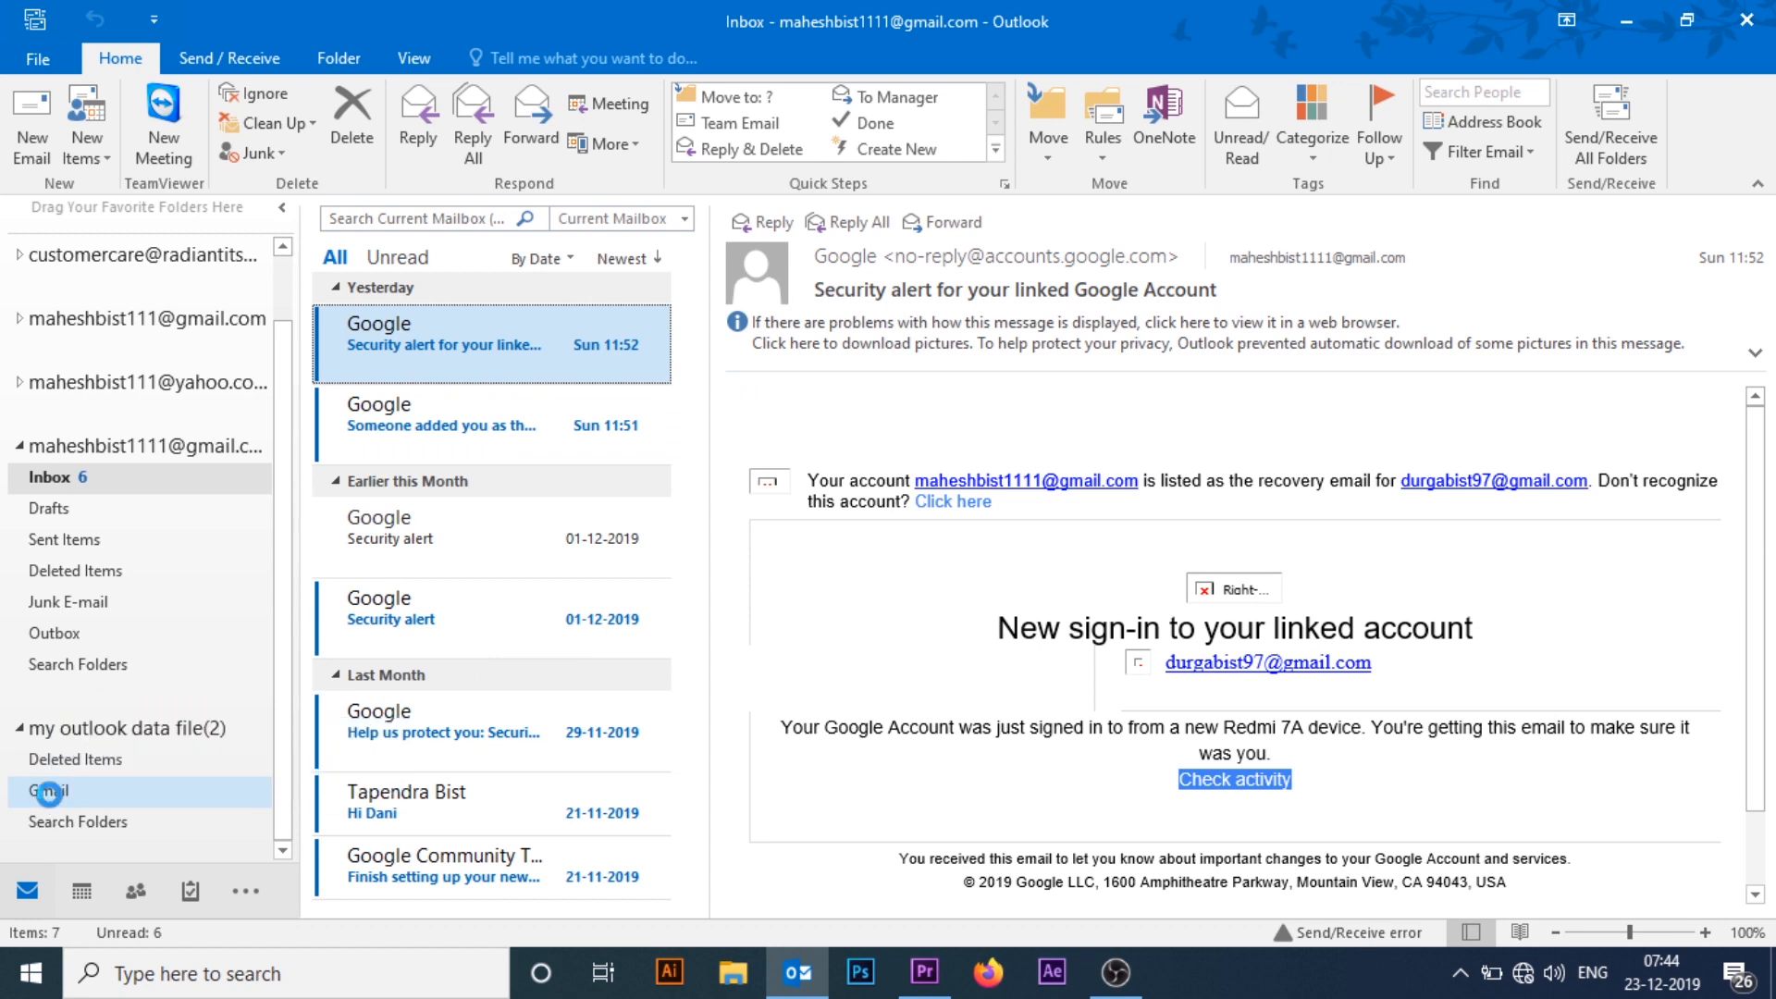
left_click_drag(549, 351, 76, 796)
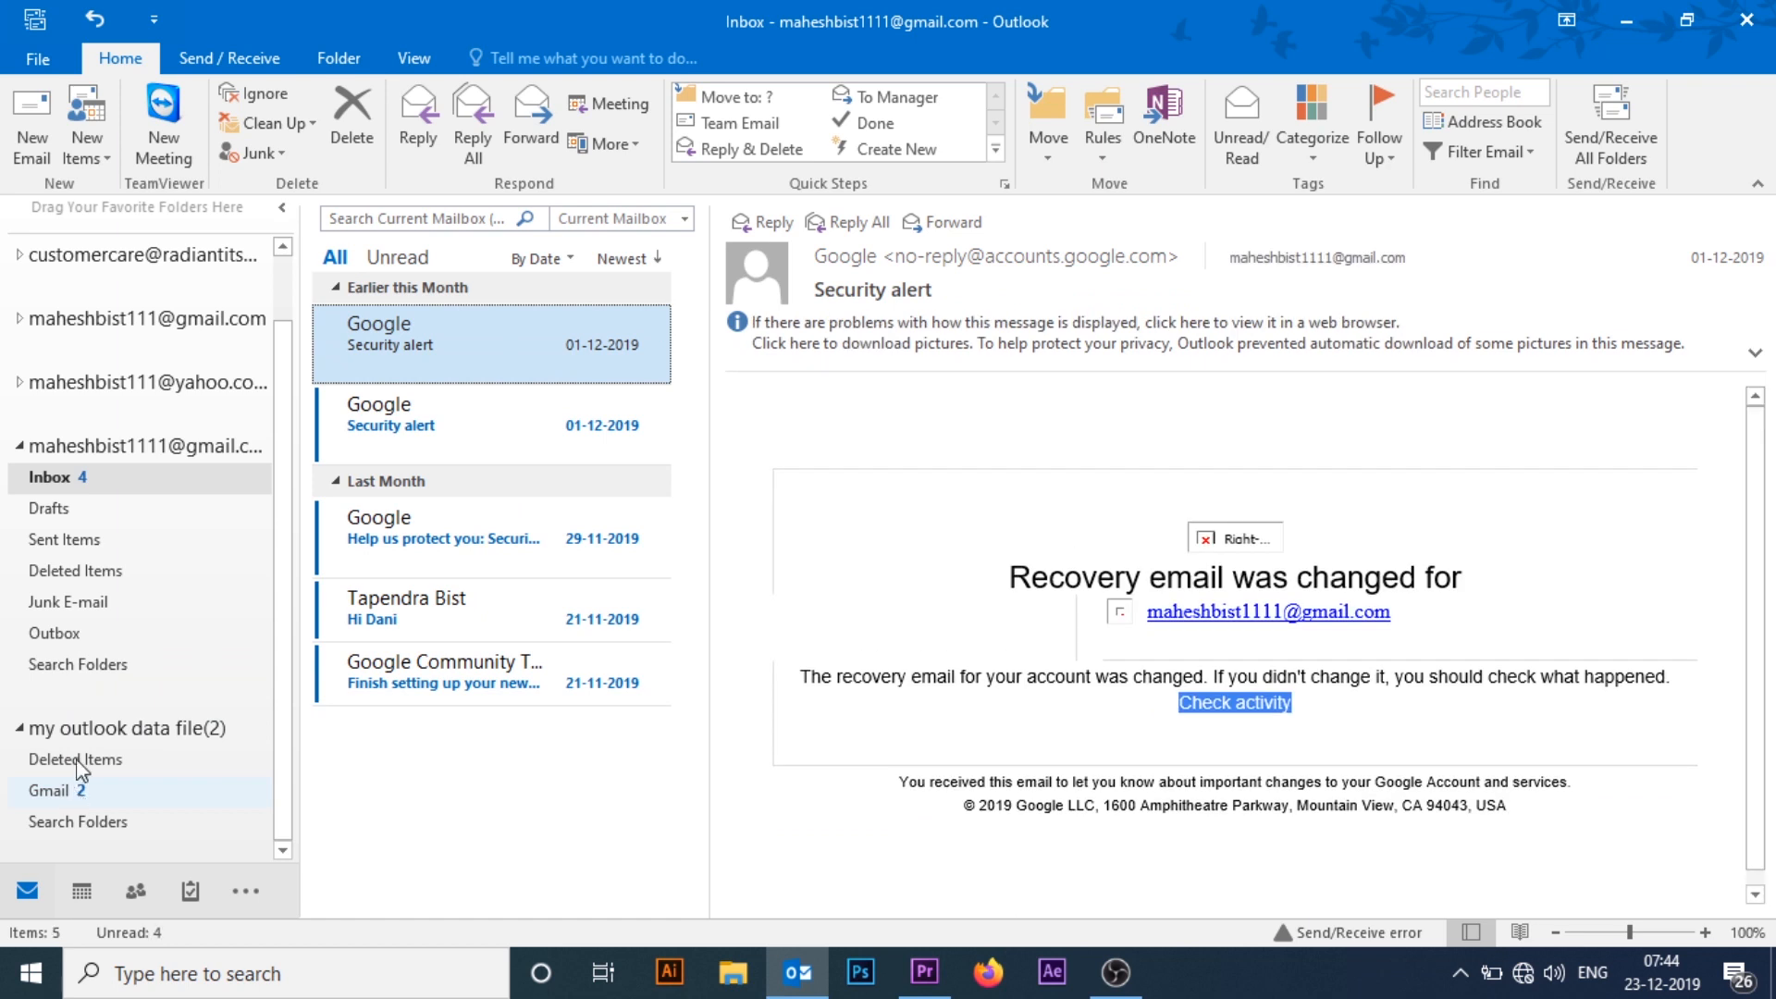
Step: Move the Amazon folder from the first Gmail account's inbox into my outlook data file(2) and view its messages
left_click(21, 449)
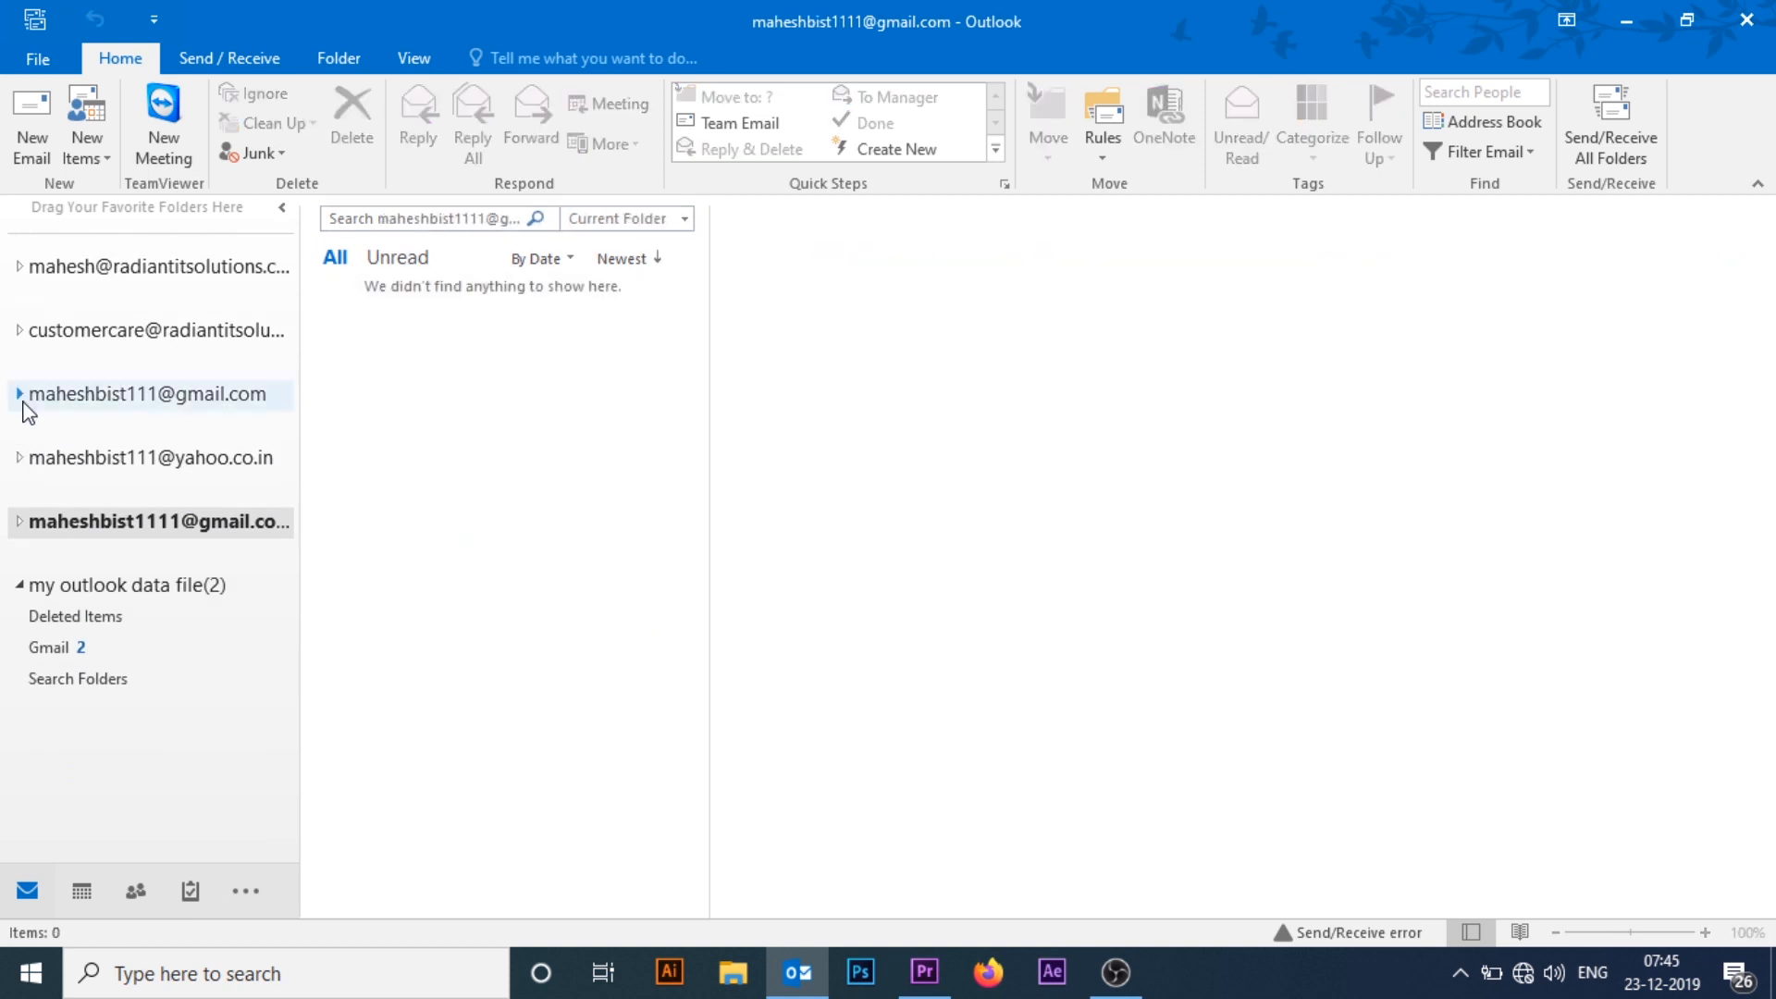
left_click(18, 396)
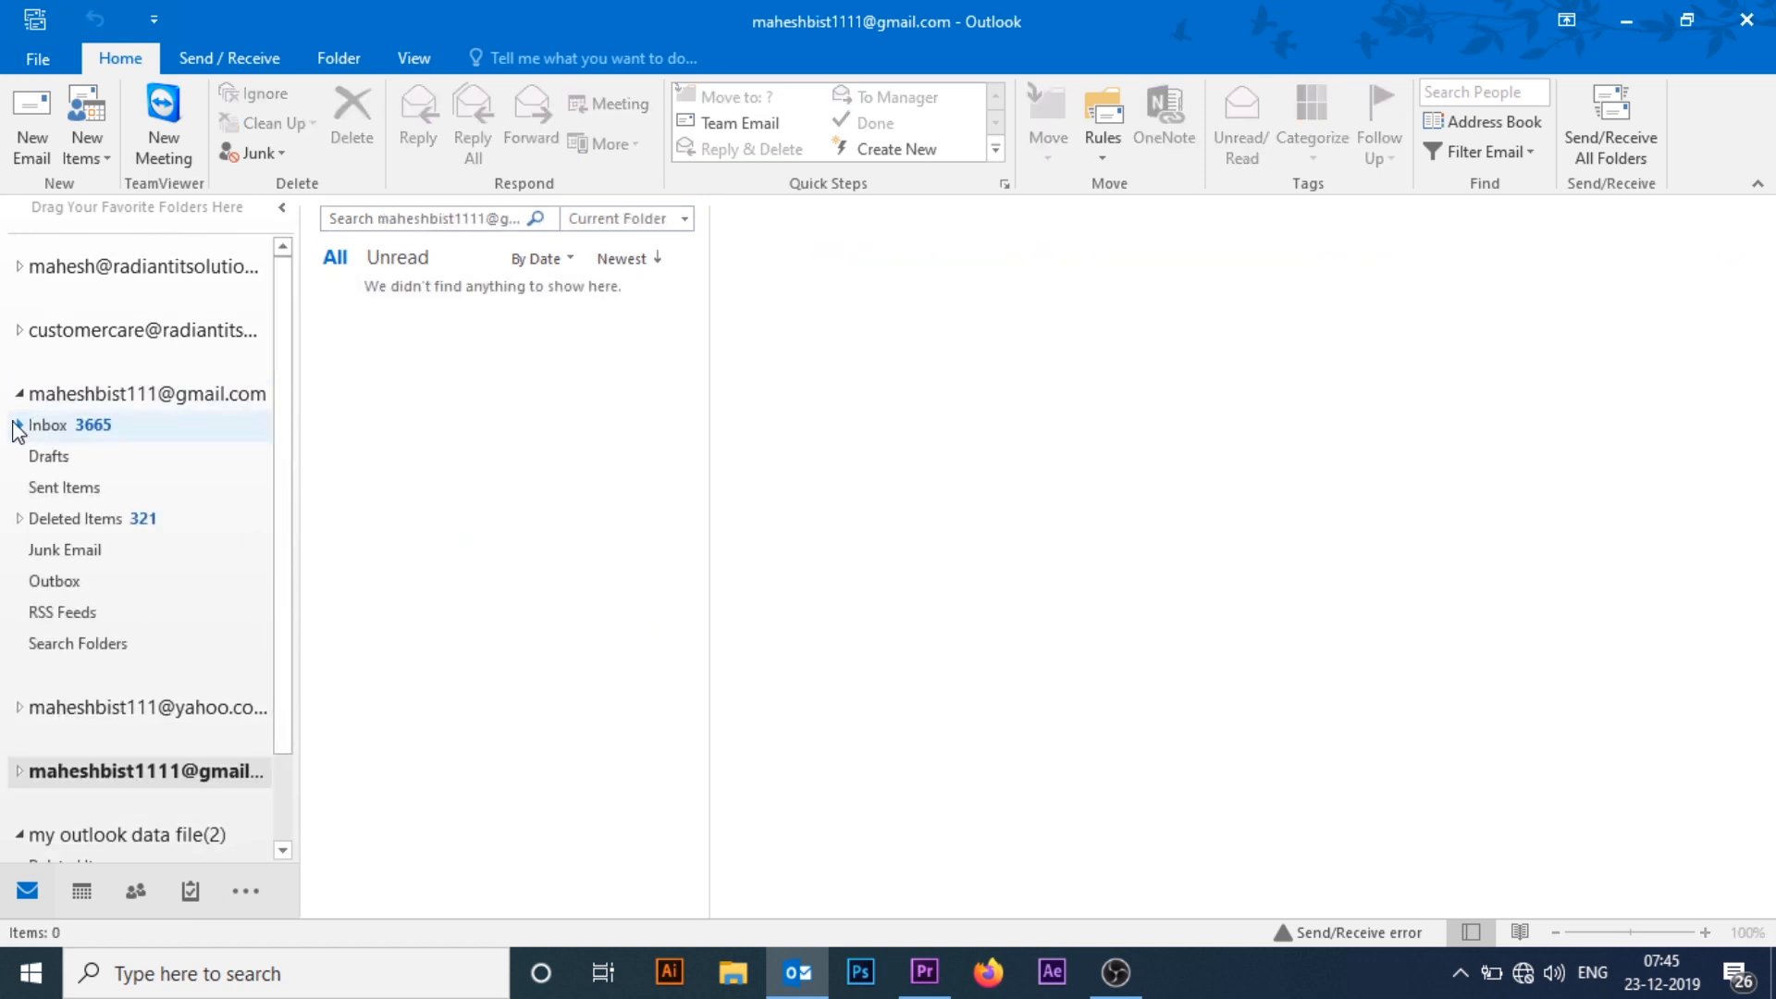
left_click(16, 425)
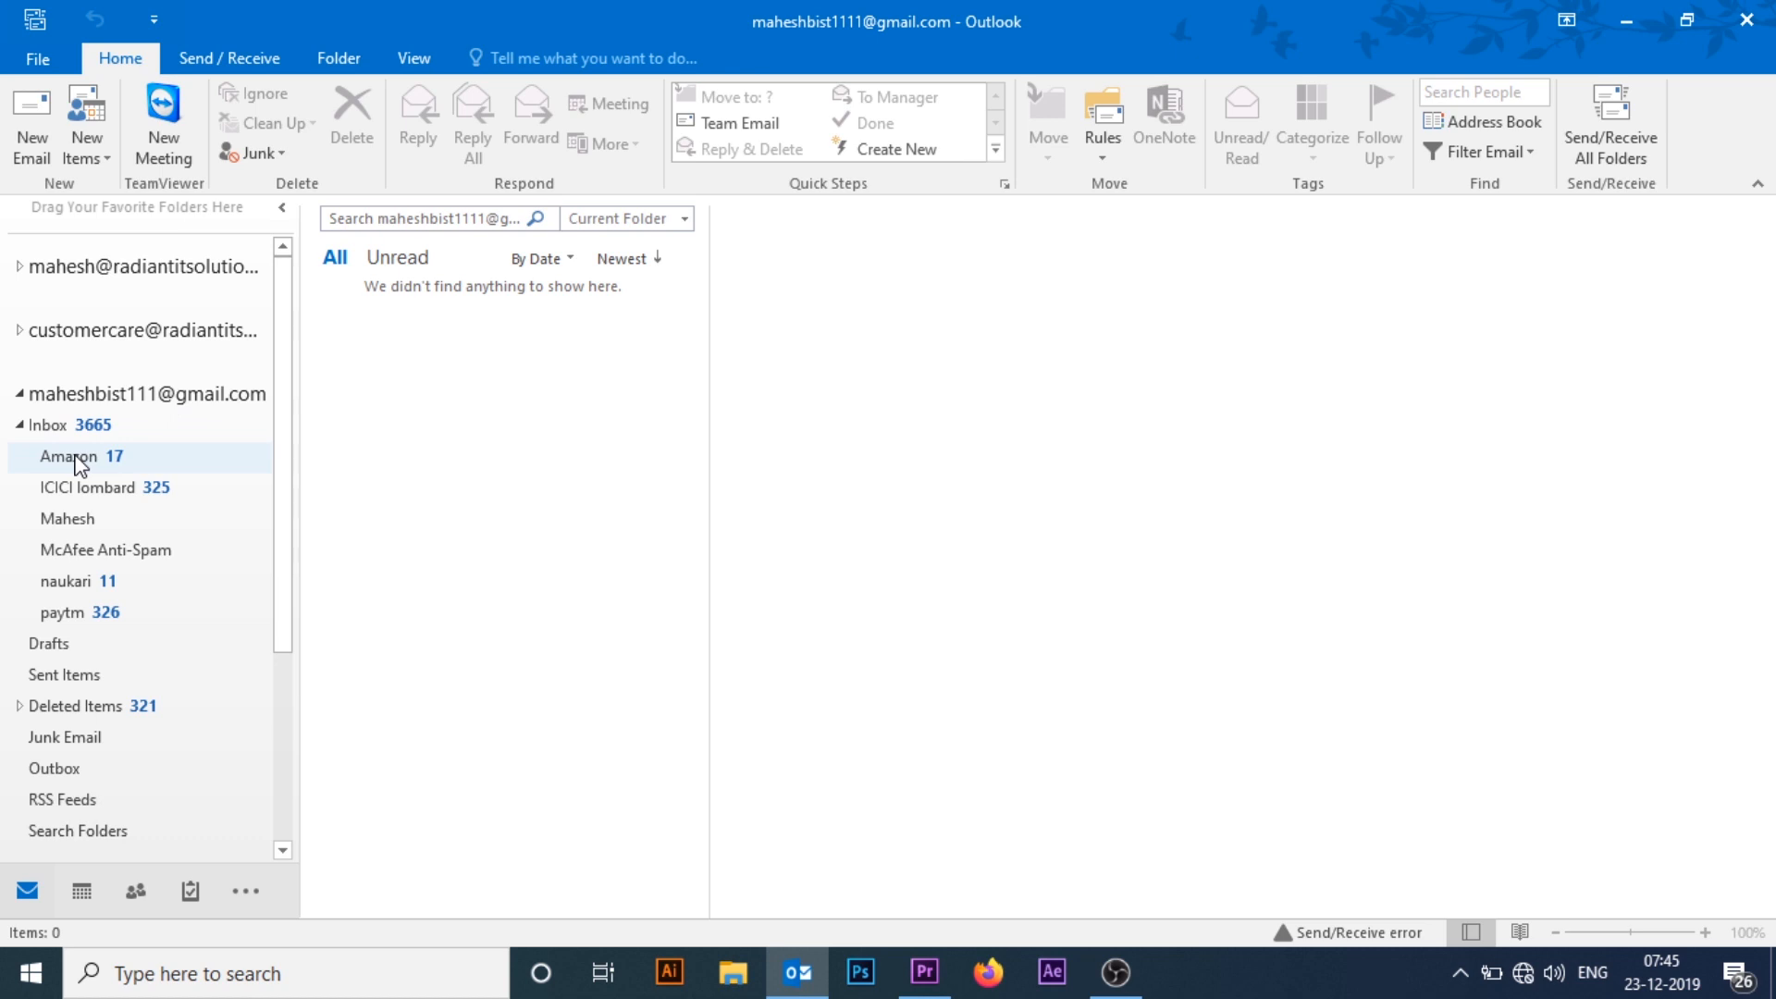
scroll(102, 465, "down", 3)
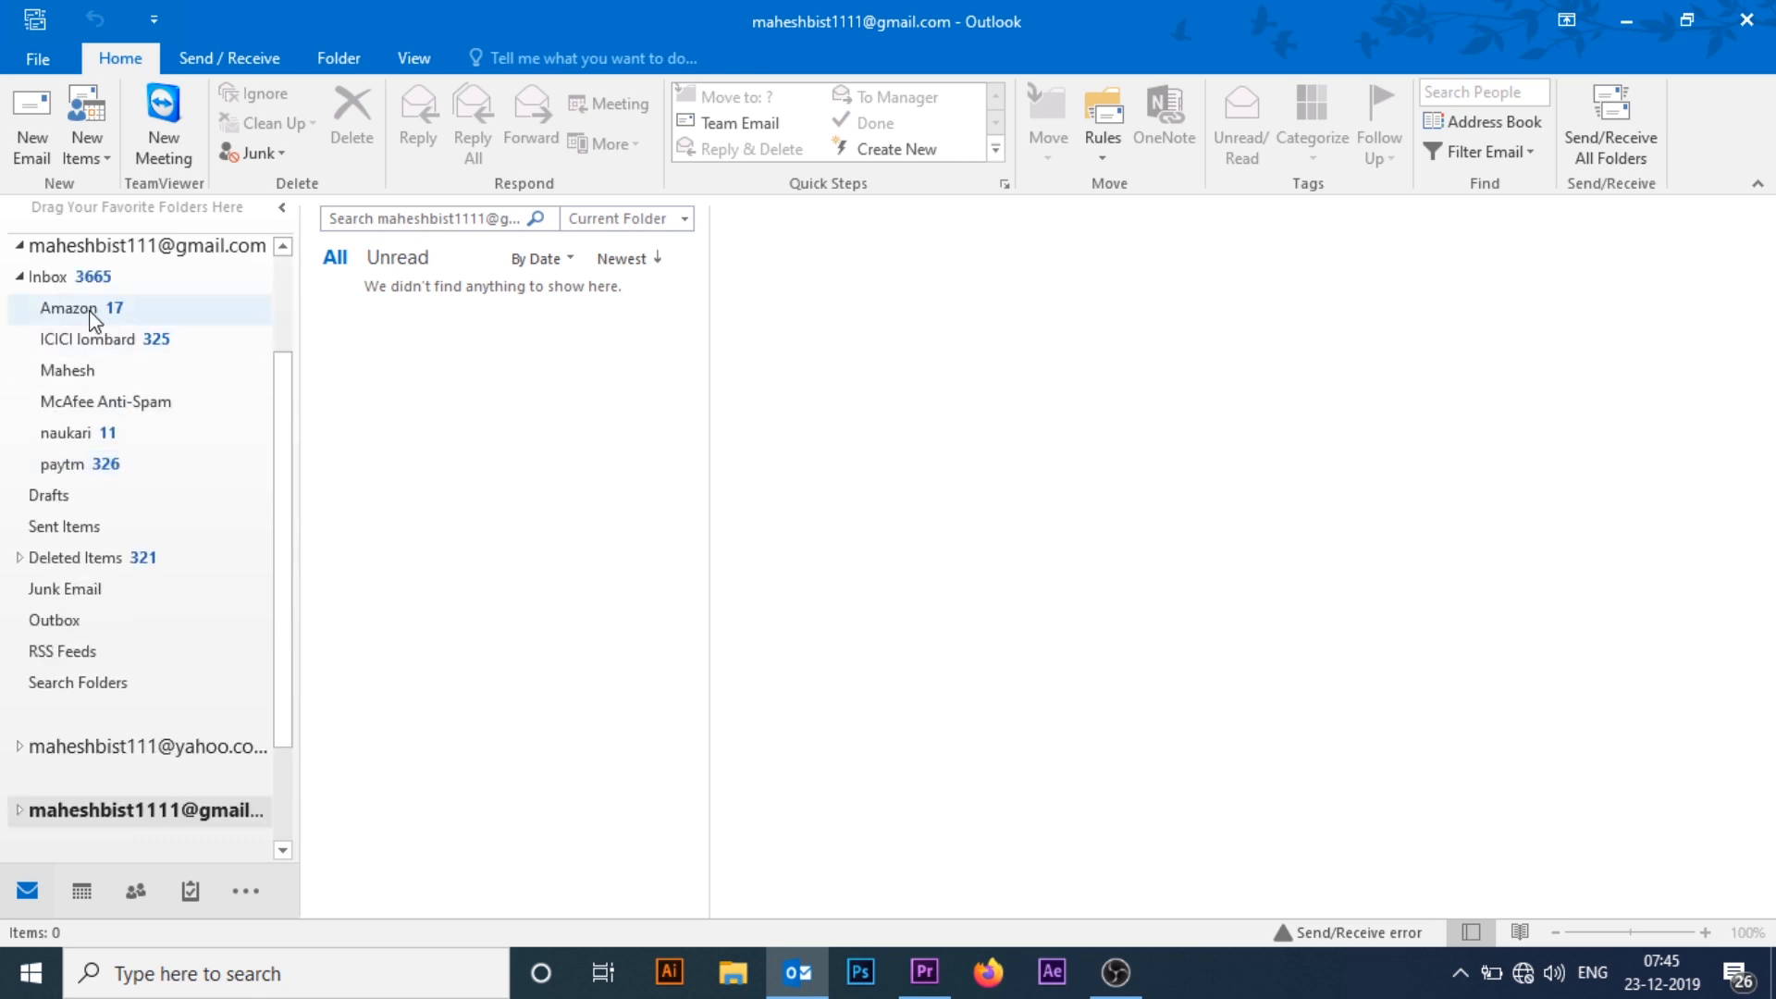
left_click_drag(93, 319, 127, 728)
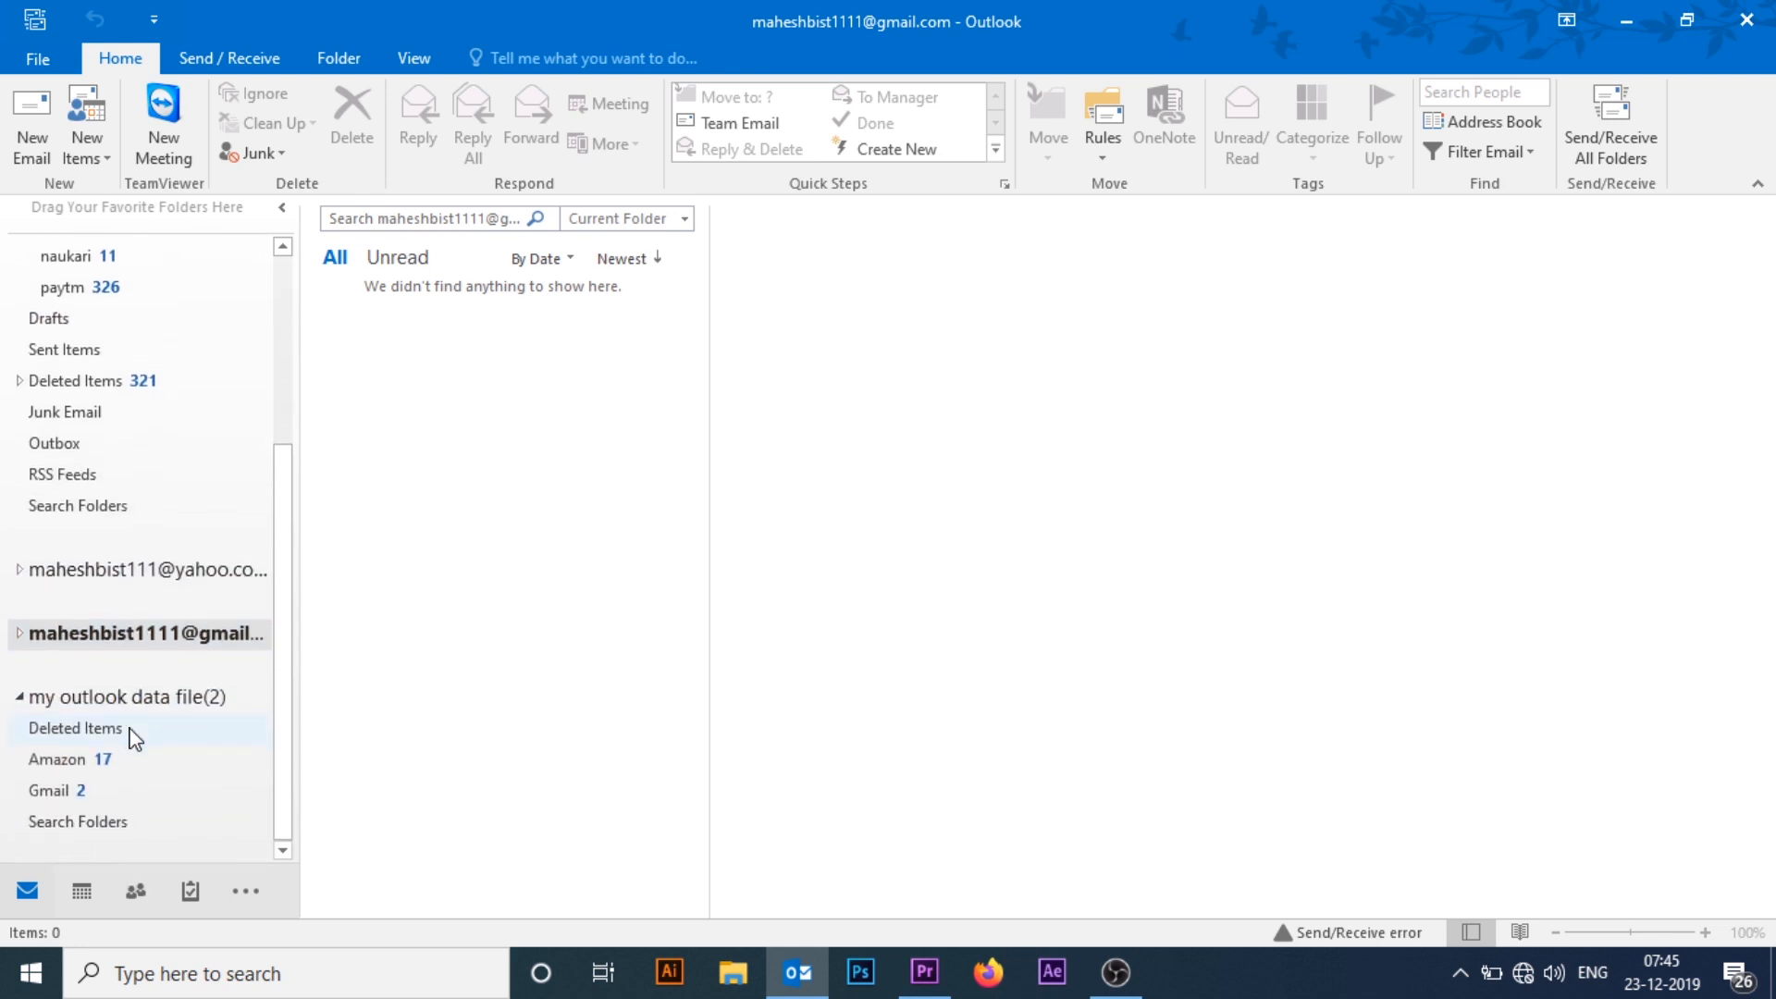
left_click(74, 764)
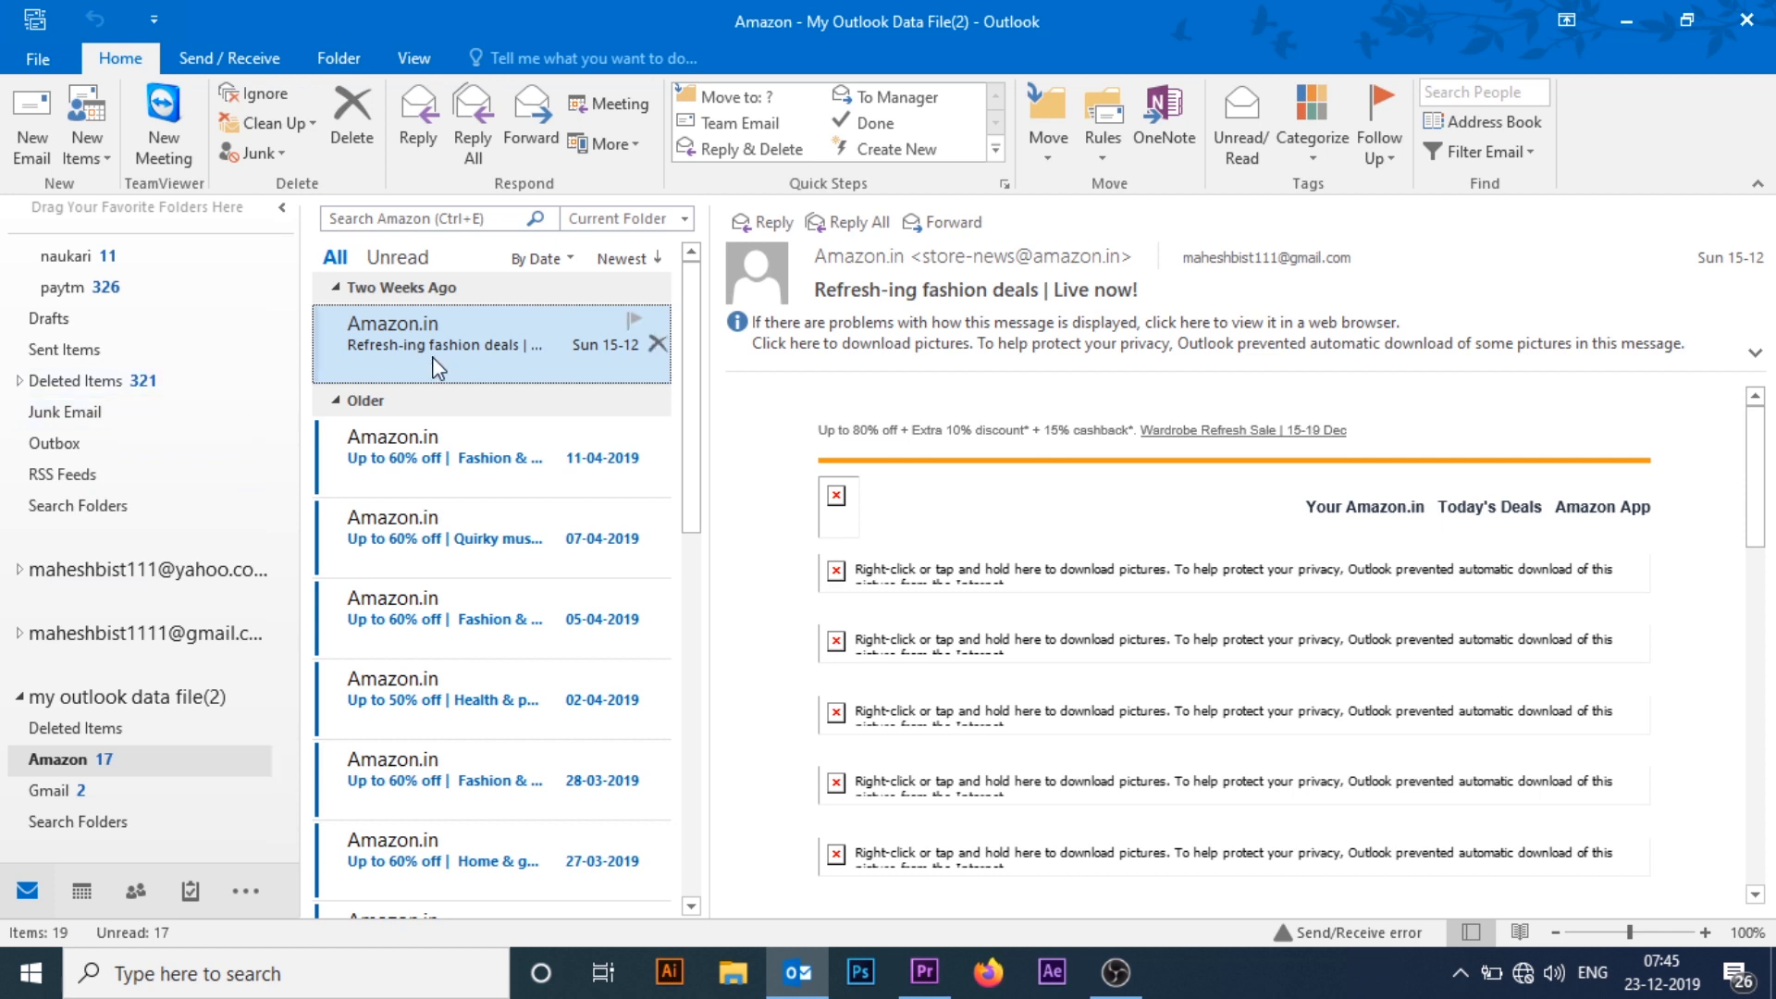
left_click(86, 703)
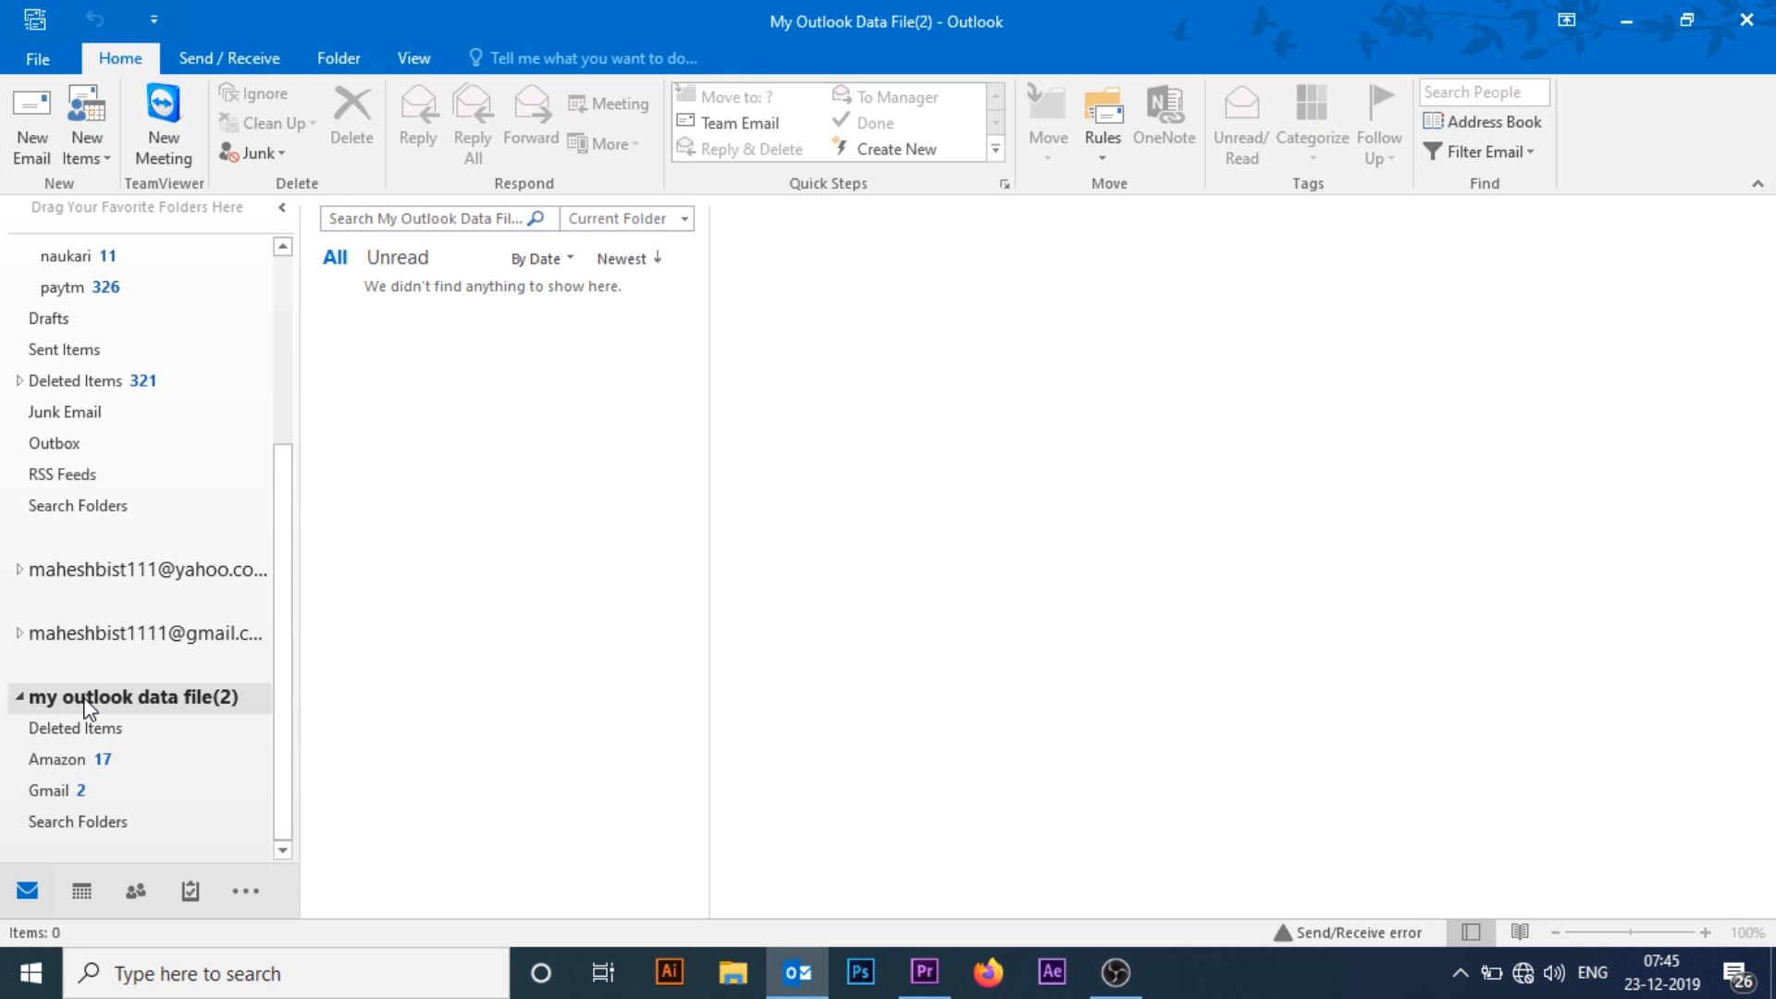
Step: View the Data Files list in Account Settings and its dialog for adding a data file, then close both without adding one
left_click(37, 58)
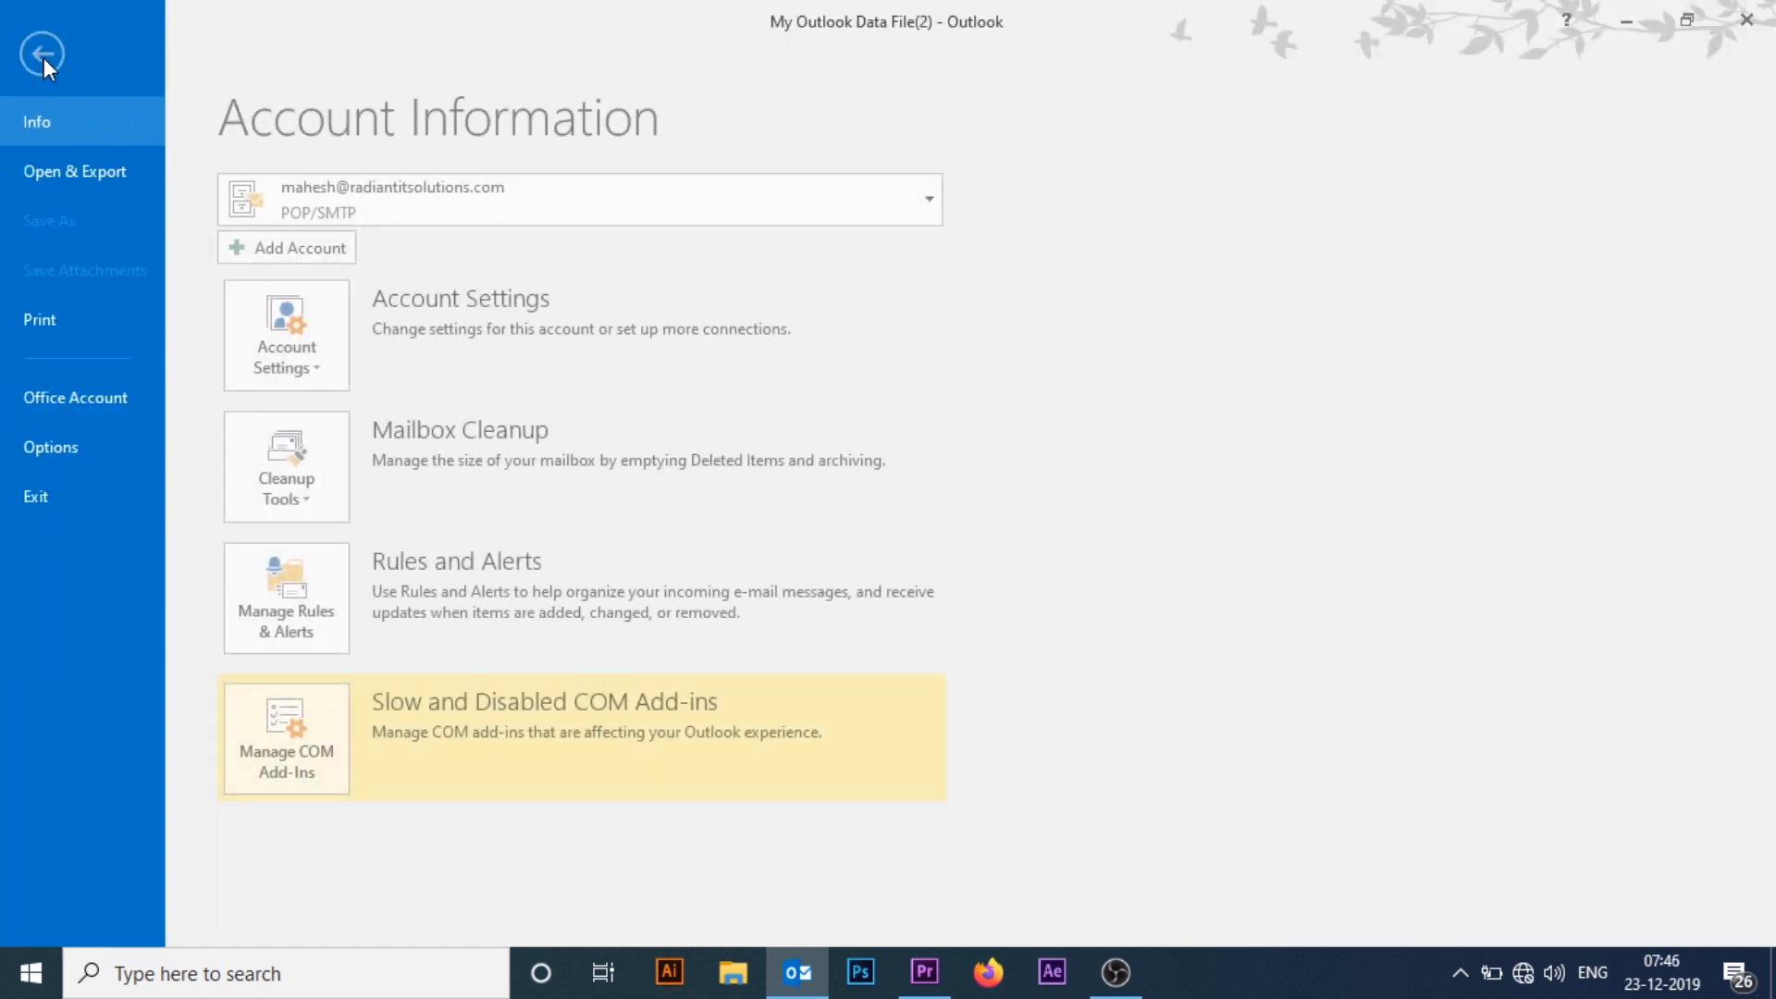
left_click(297, 361)
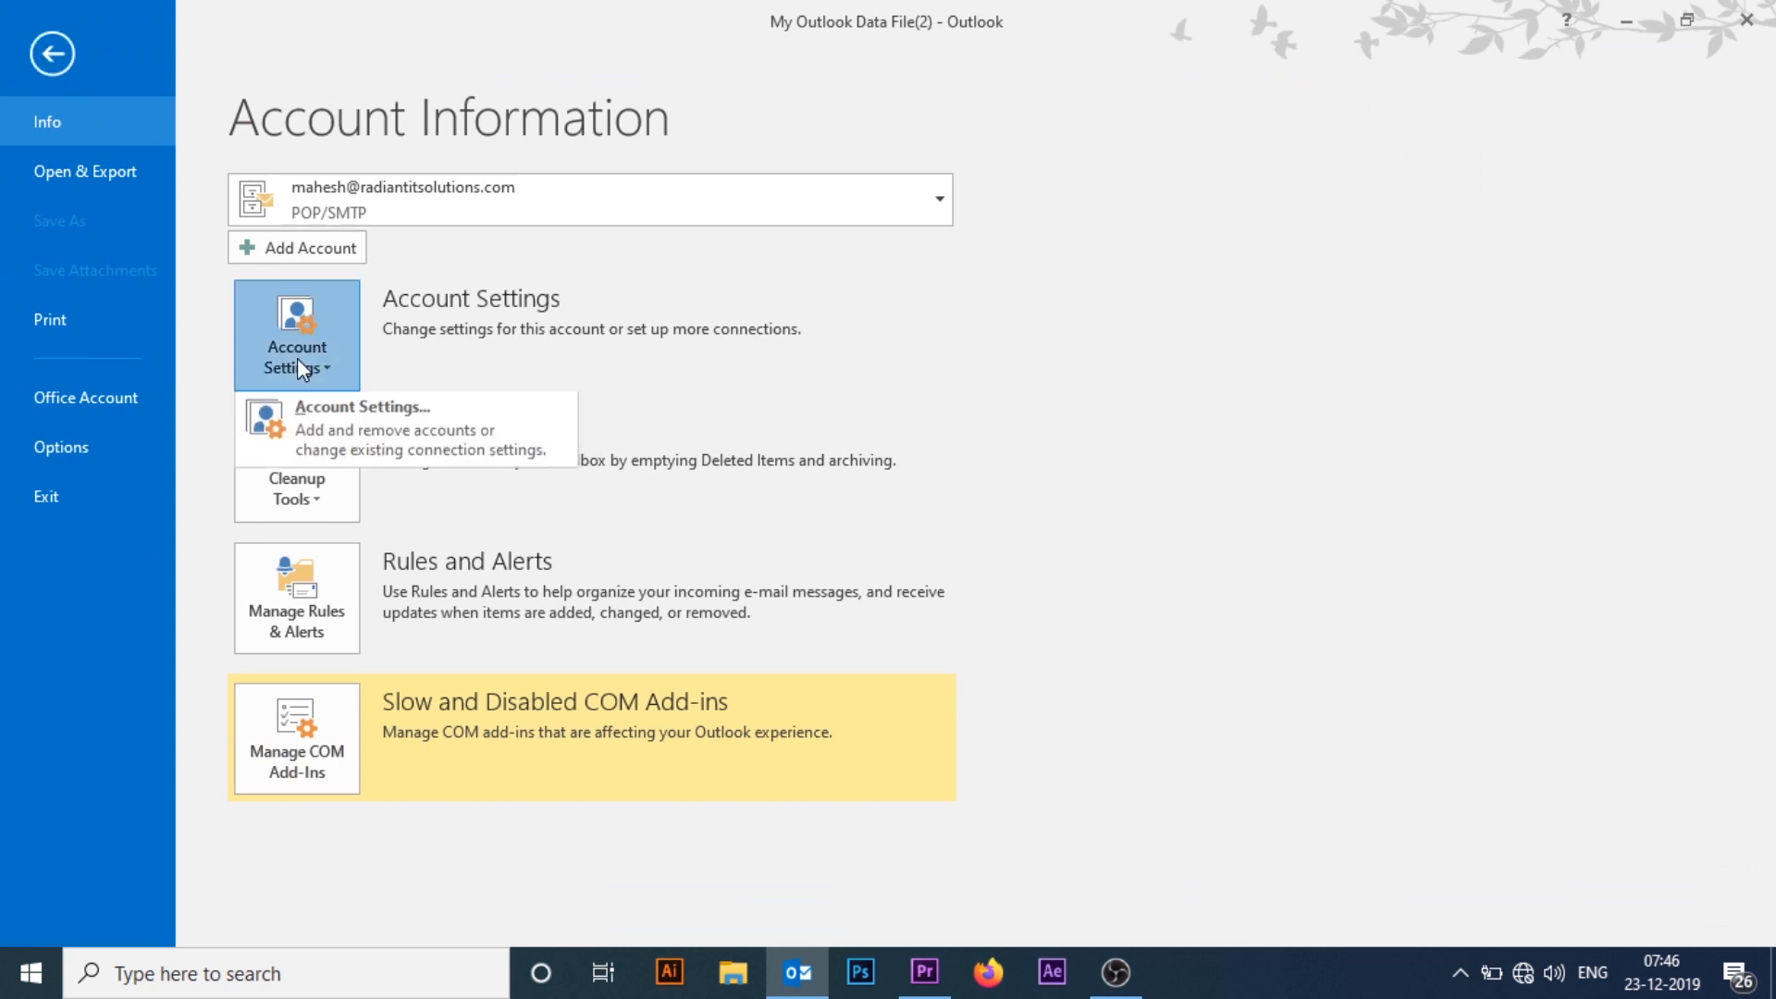
left_click(340, 419)
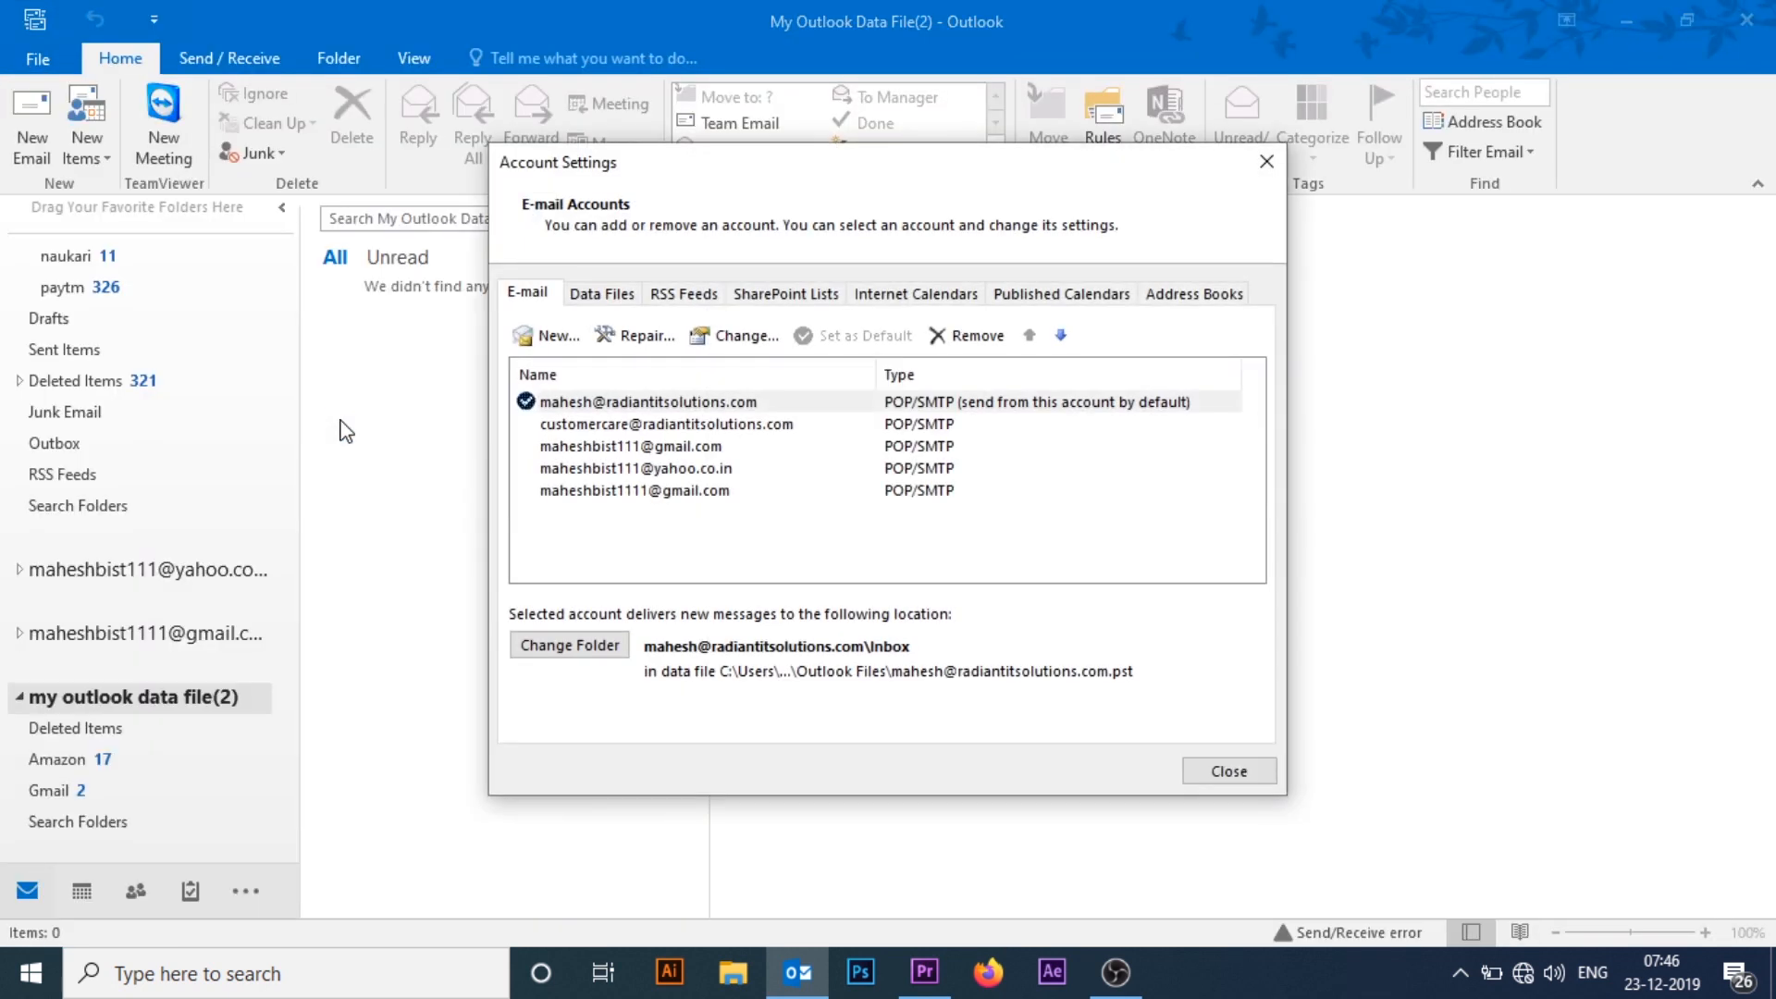
left_click(605, 296)
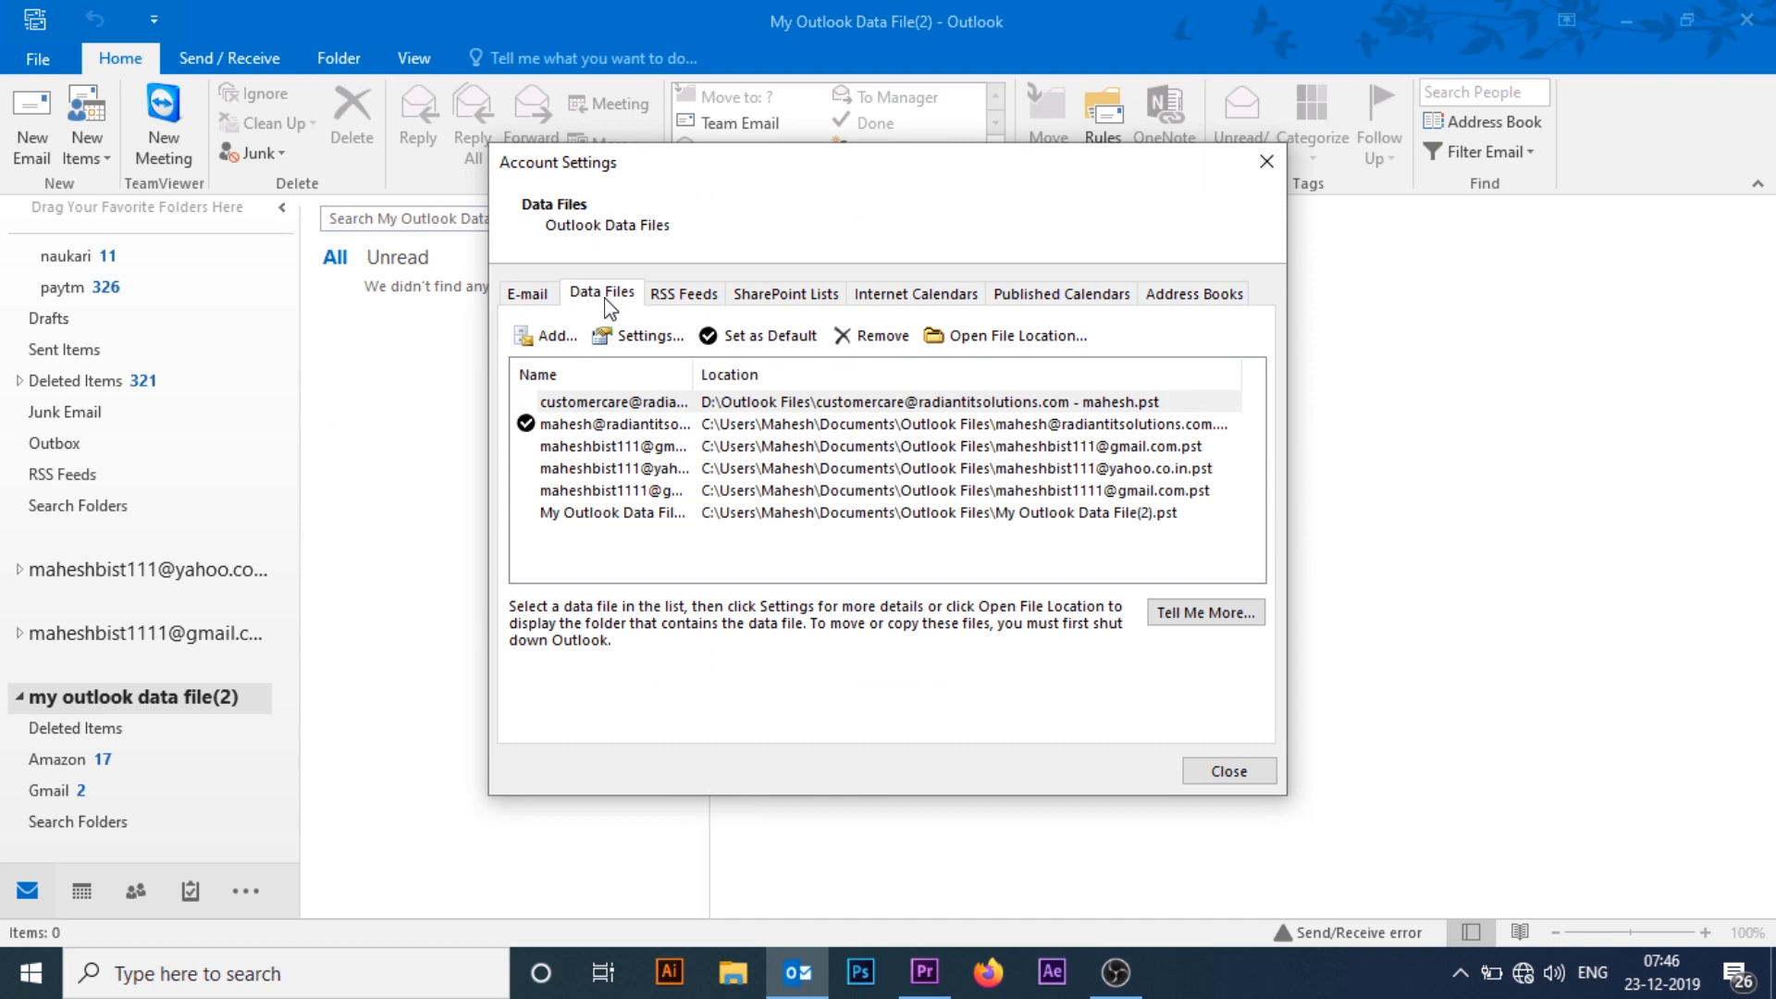
left_click(548, 338)
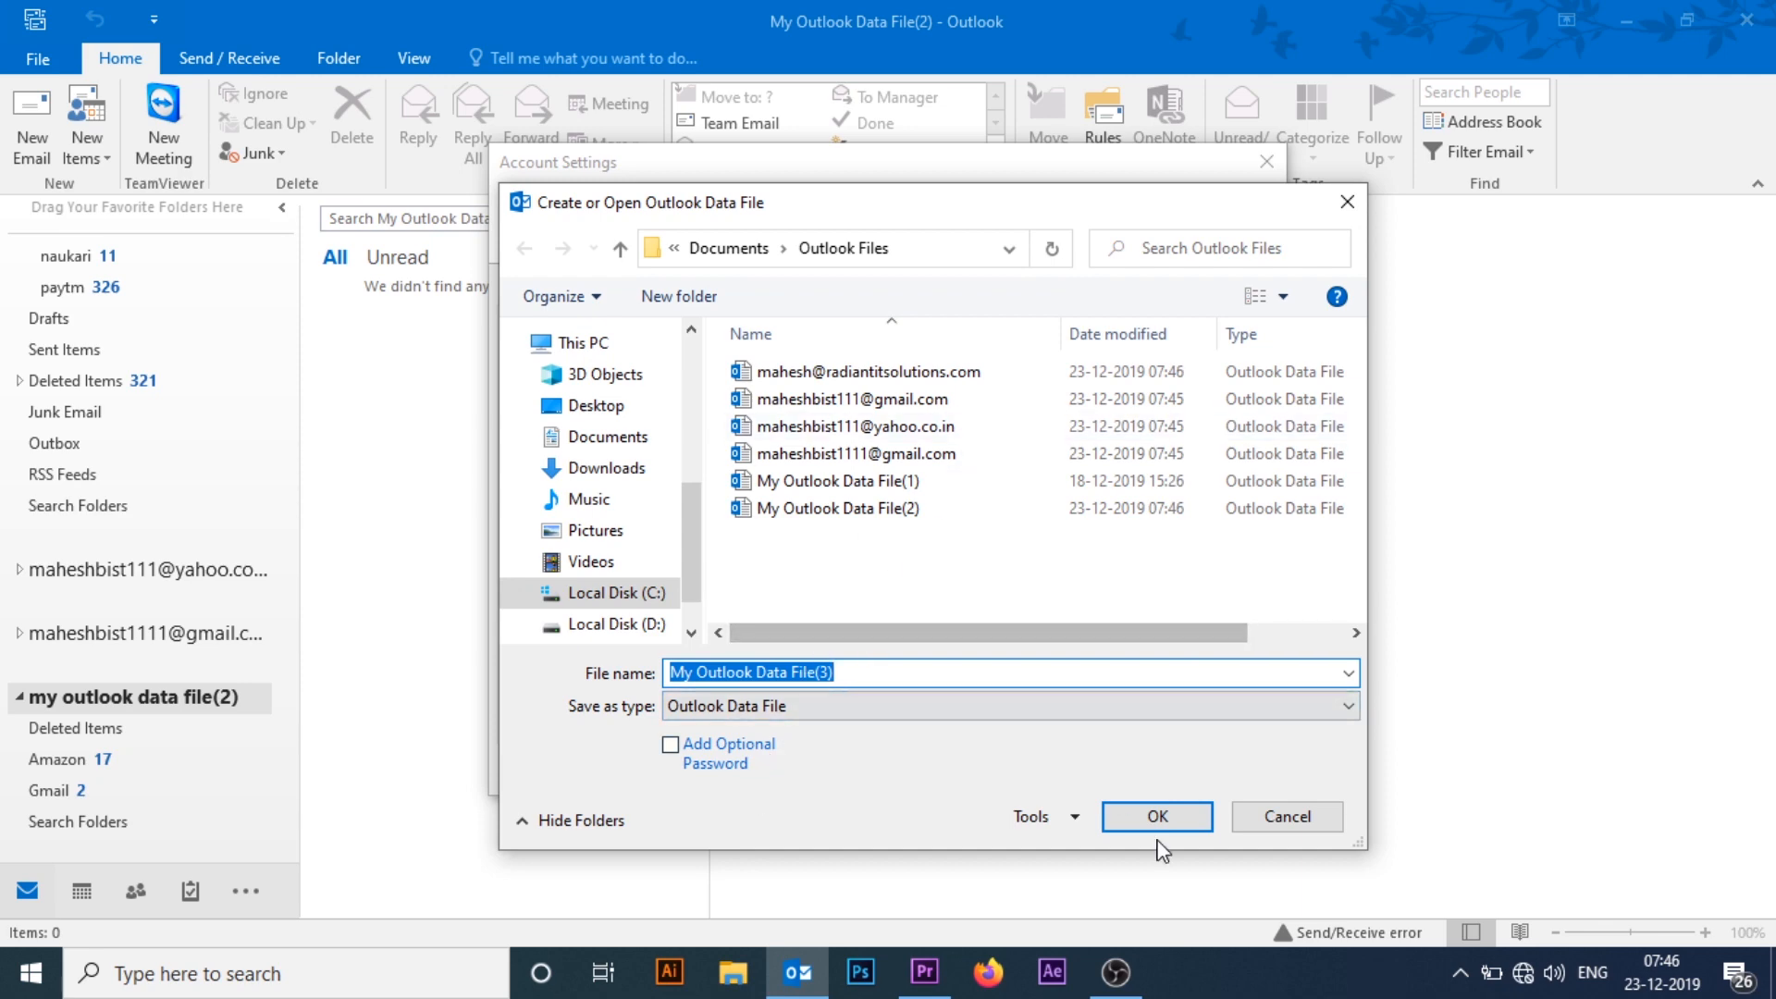
left_click(1283, 817)
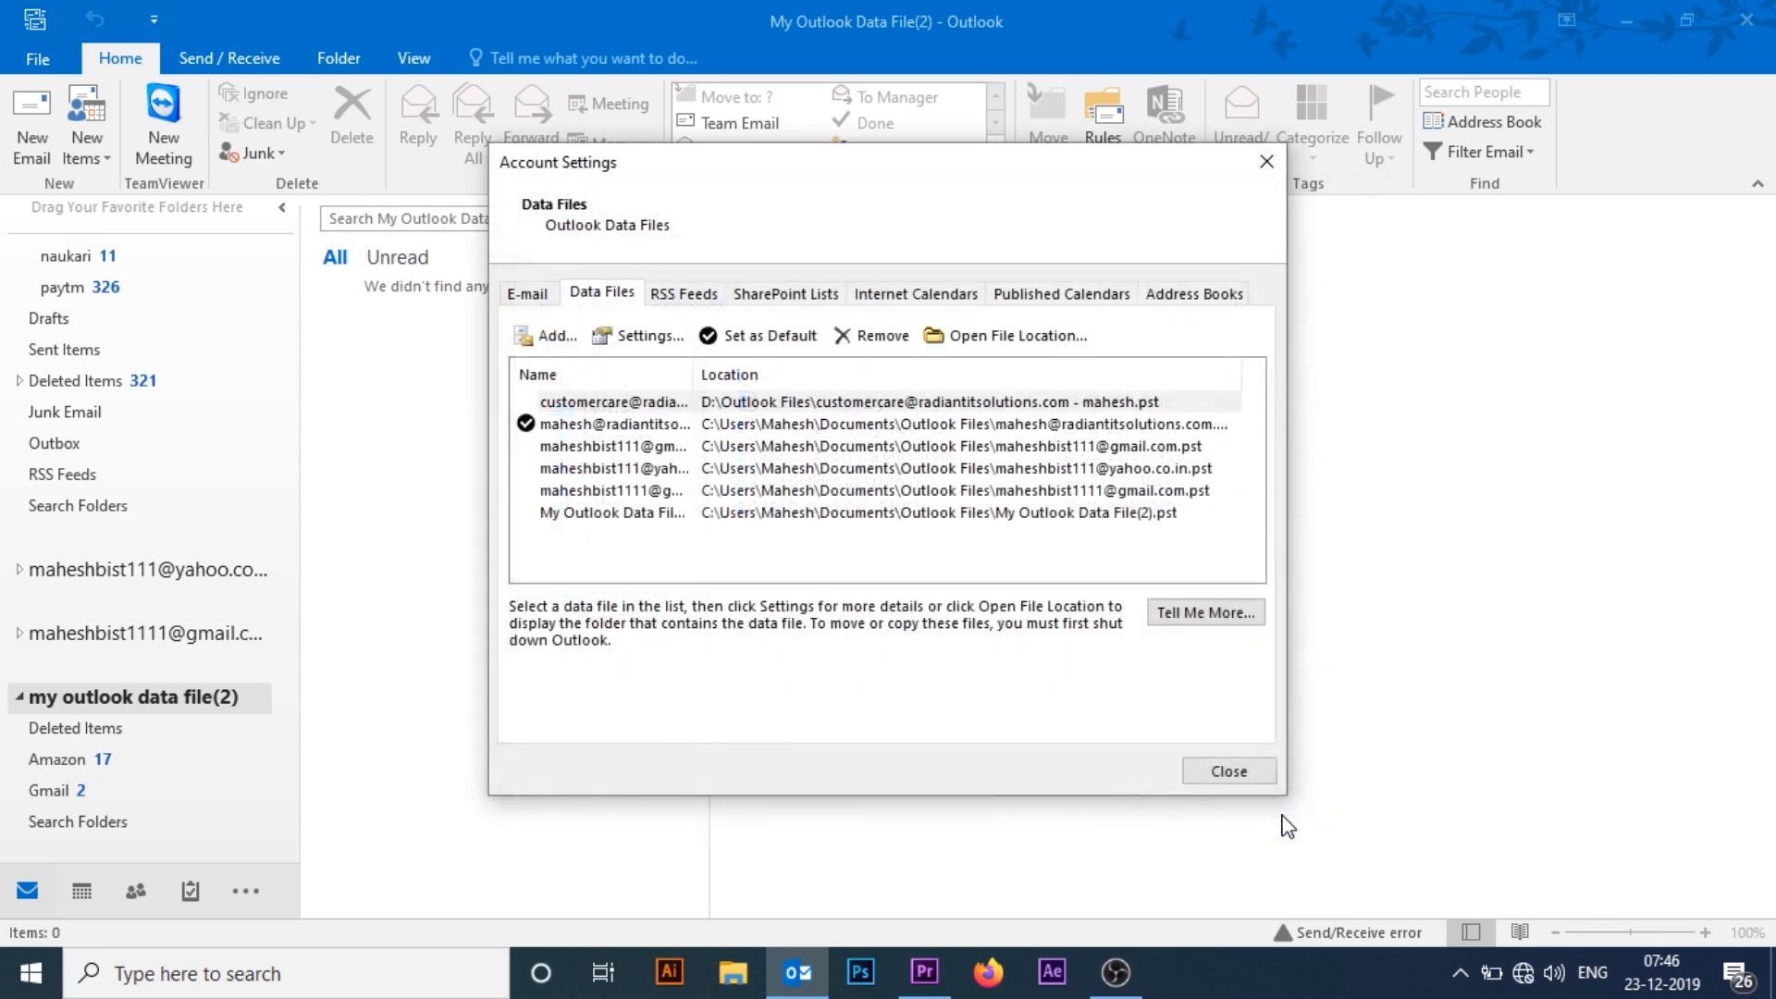
left_click(1237, 882)
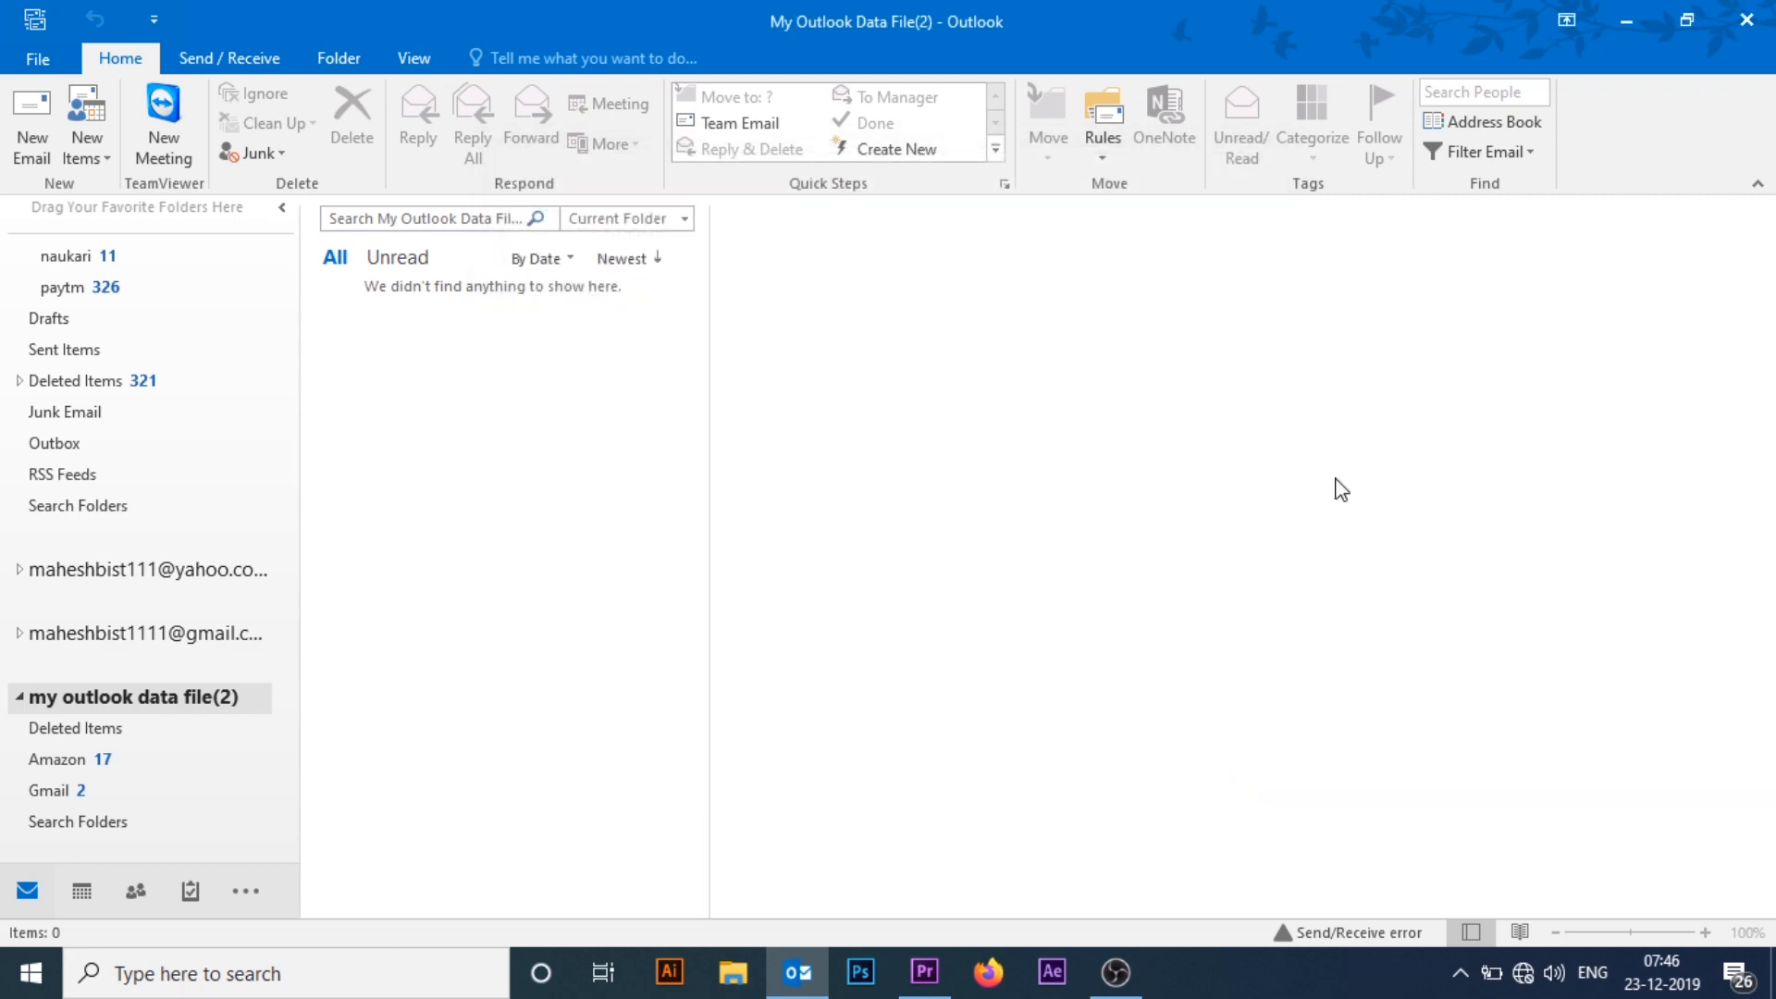
Step: Switch to Control Panel and show the data files list in the Mail (Microsoft Outlook 2016) setup
left_click(1618, 28)
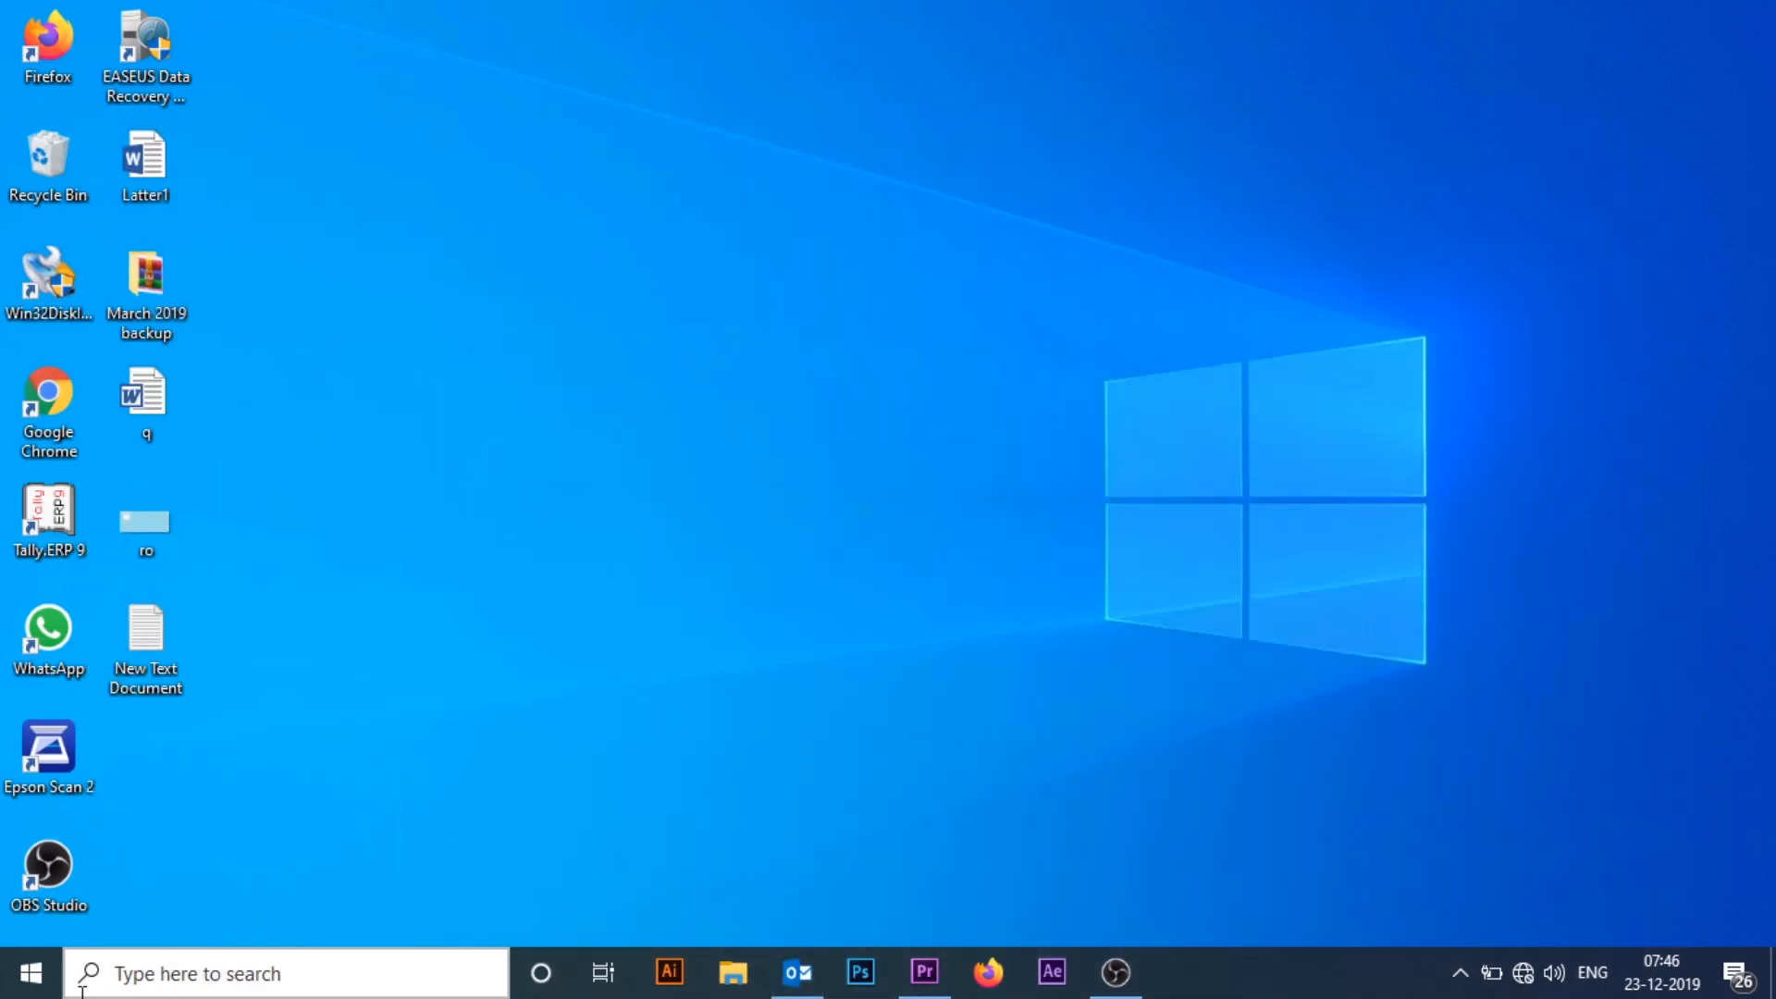
left_click(27, 984)
type("cont")
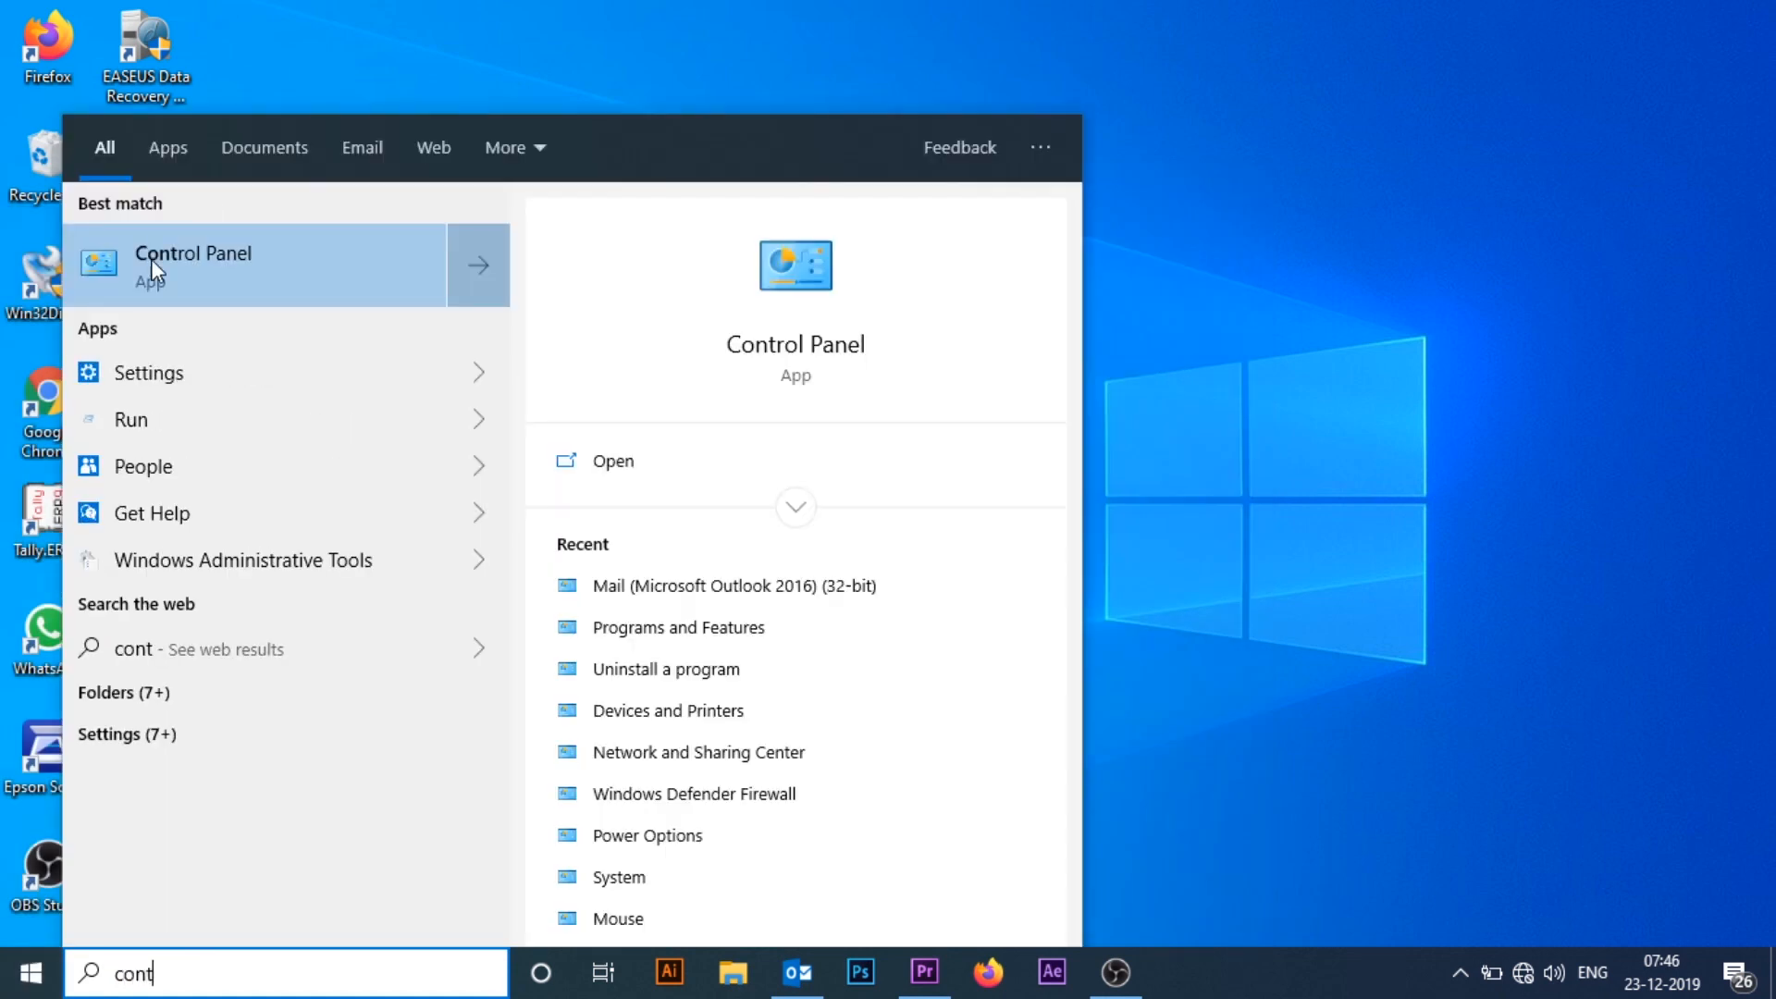
left_click(152, 259)
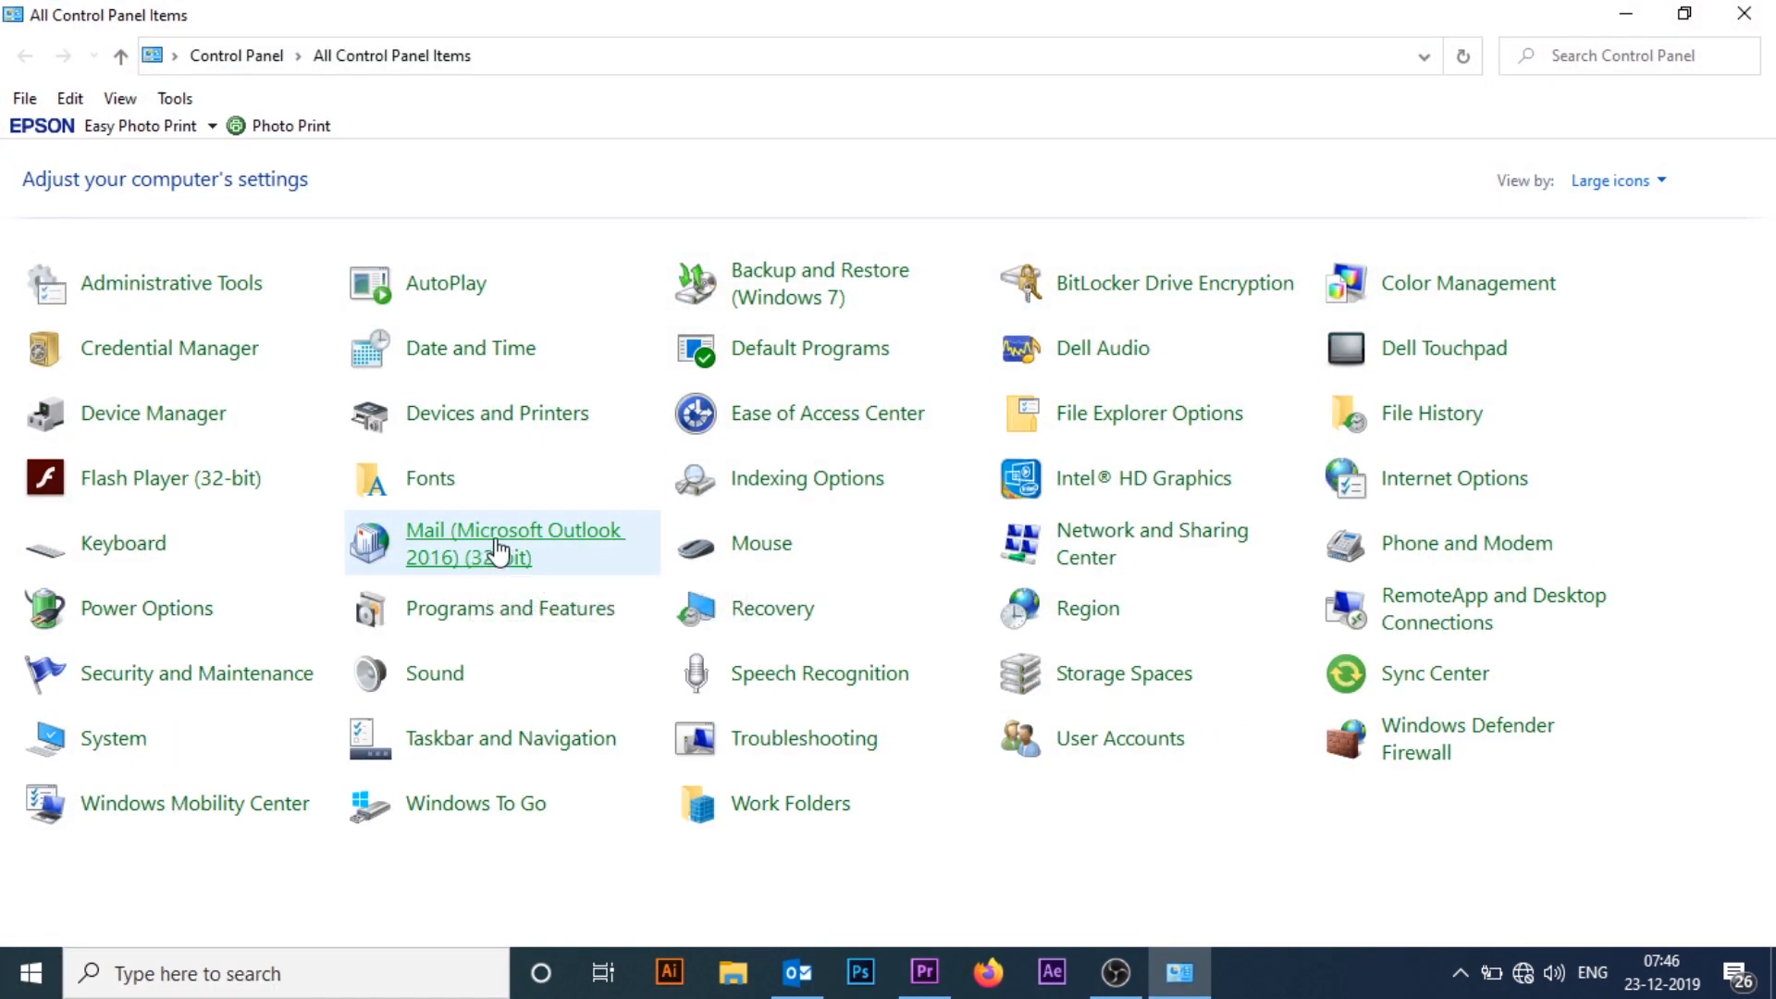
left_click(497, 552)
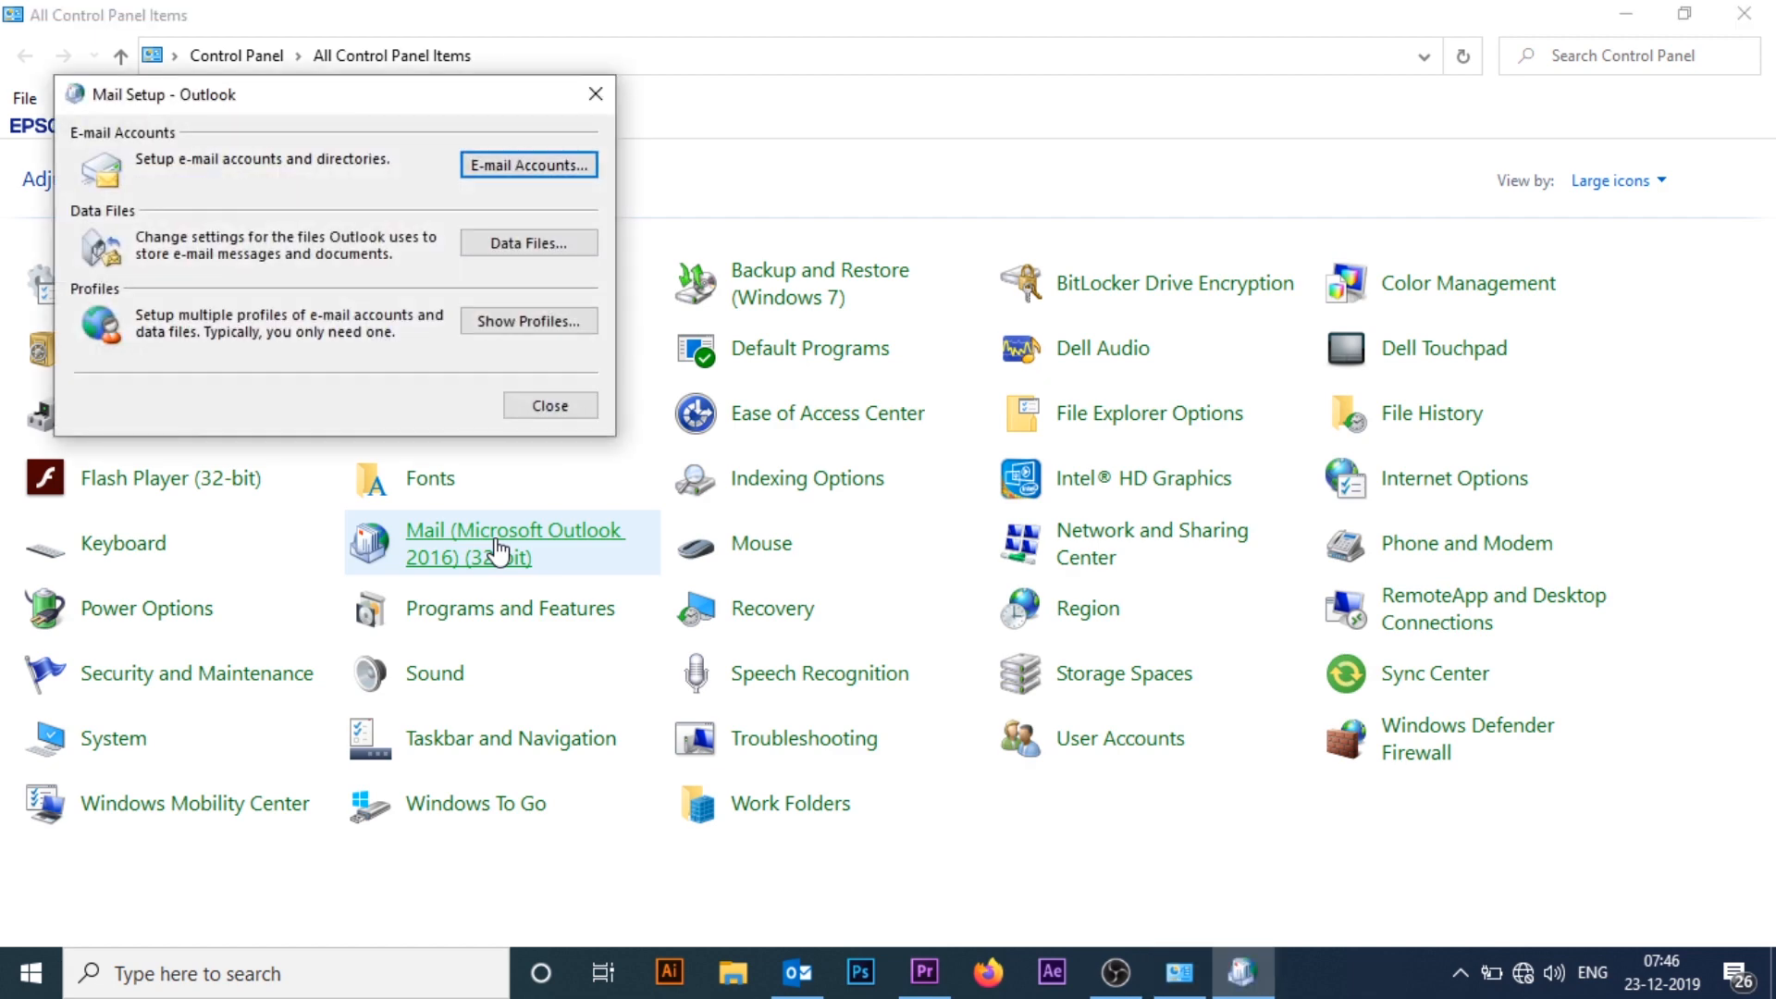
left_click(558, 248)
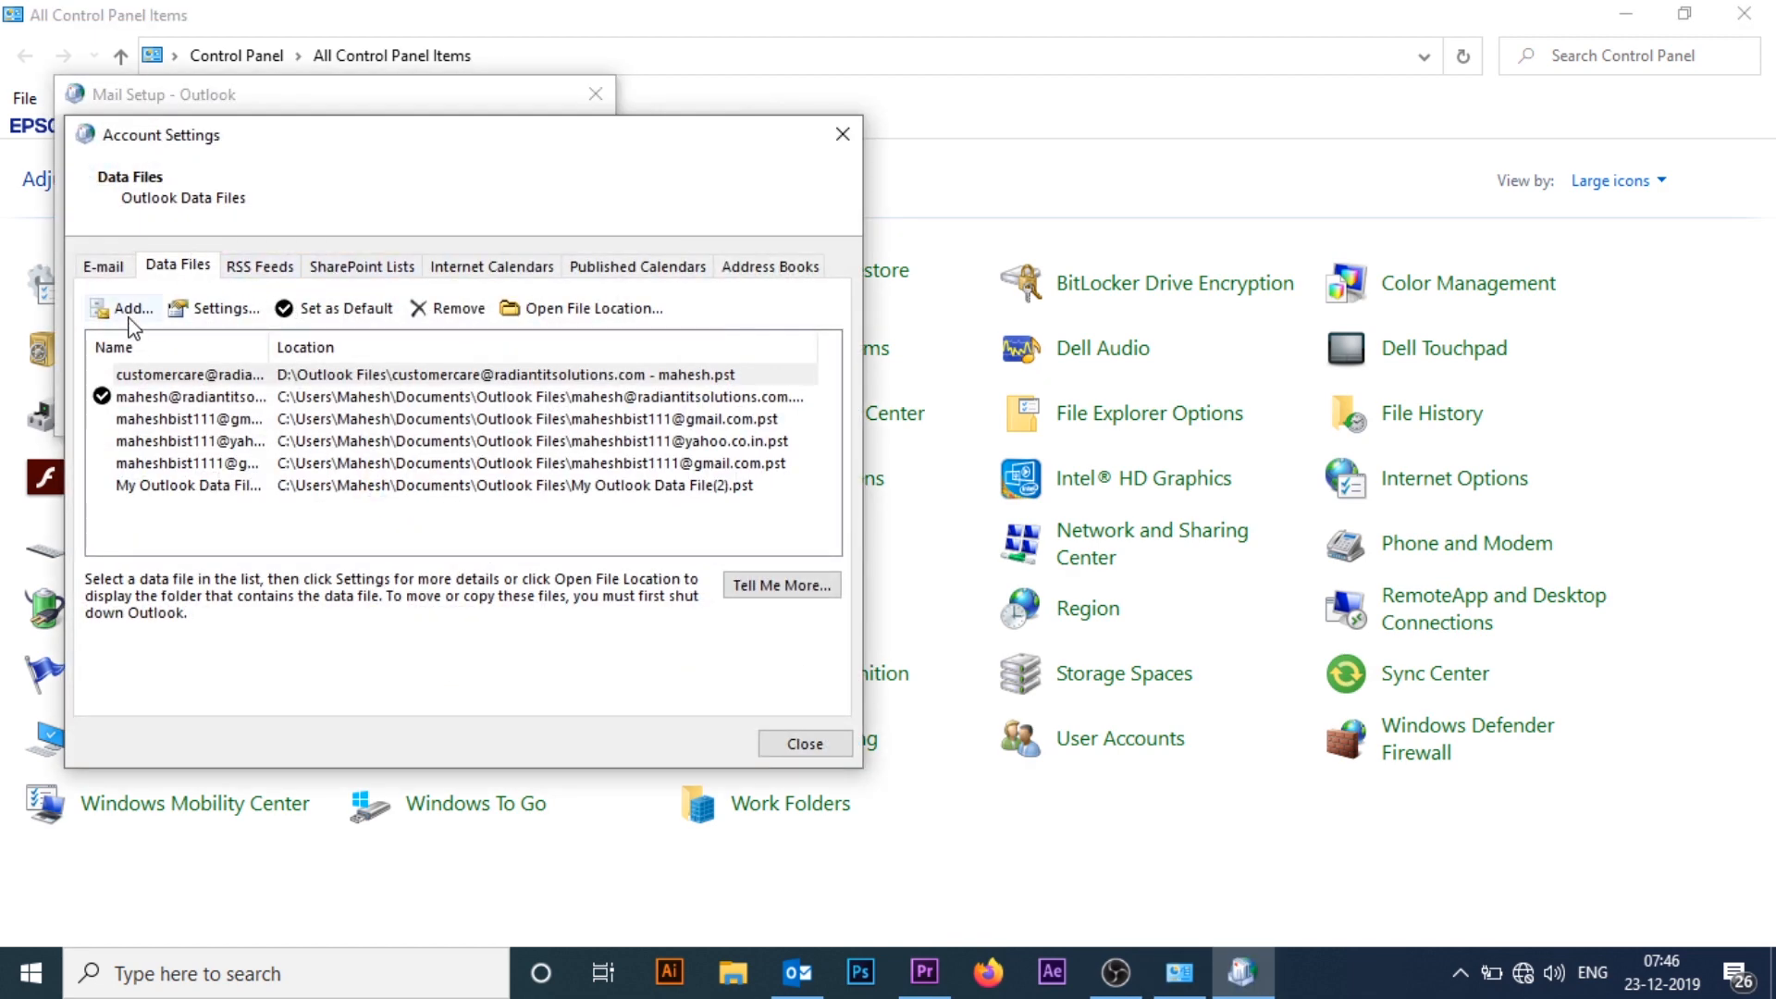
Step: Close the Account Settings, Mail Setup and Control Panel windows and return to Outlook
left_click(843, 133)
left_click(596, 95)
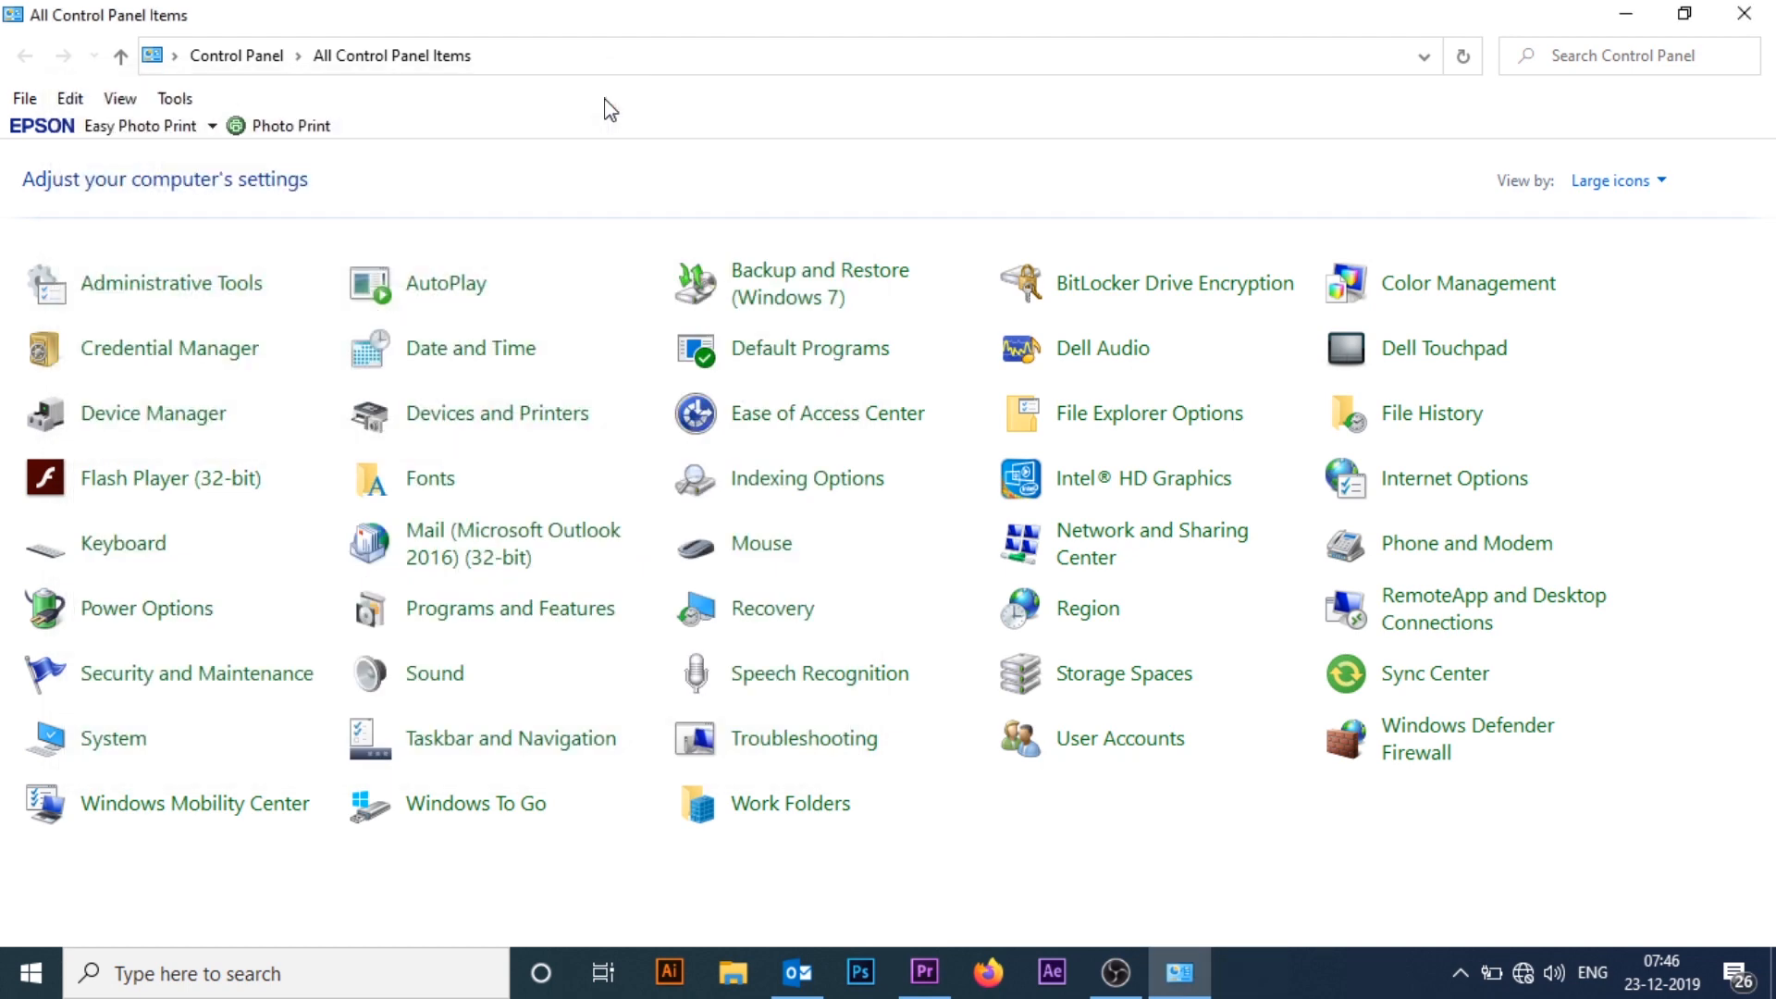
left_click(1744, 12)
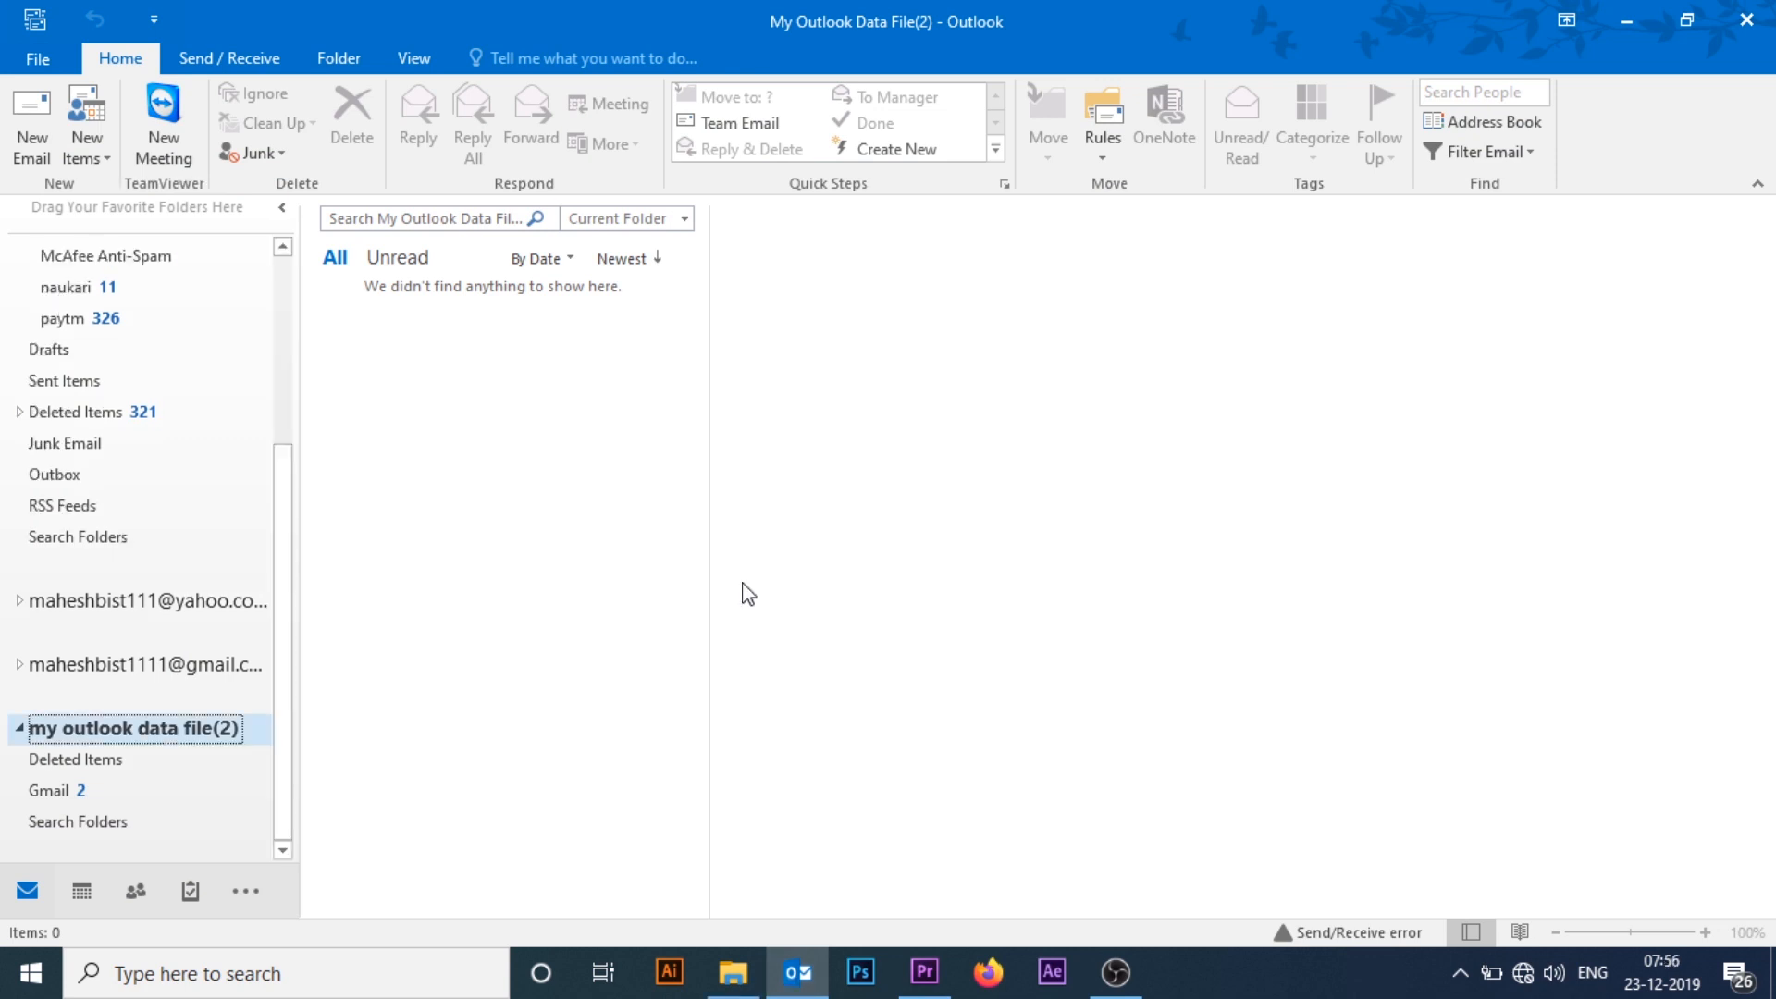
Step: Start a manual archive from the mailbox cleanup tools and choose the last-listed Gmail account's Inbox as the folder to archive
left_click(42, 61)
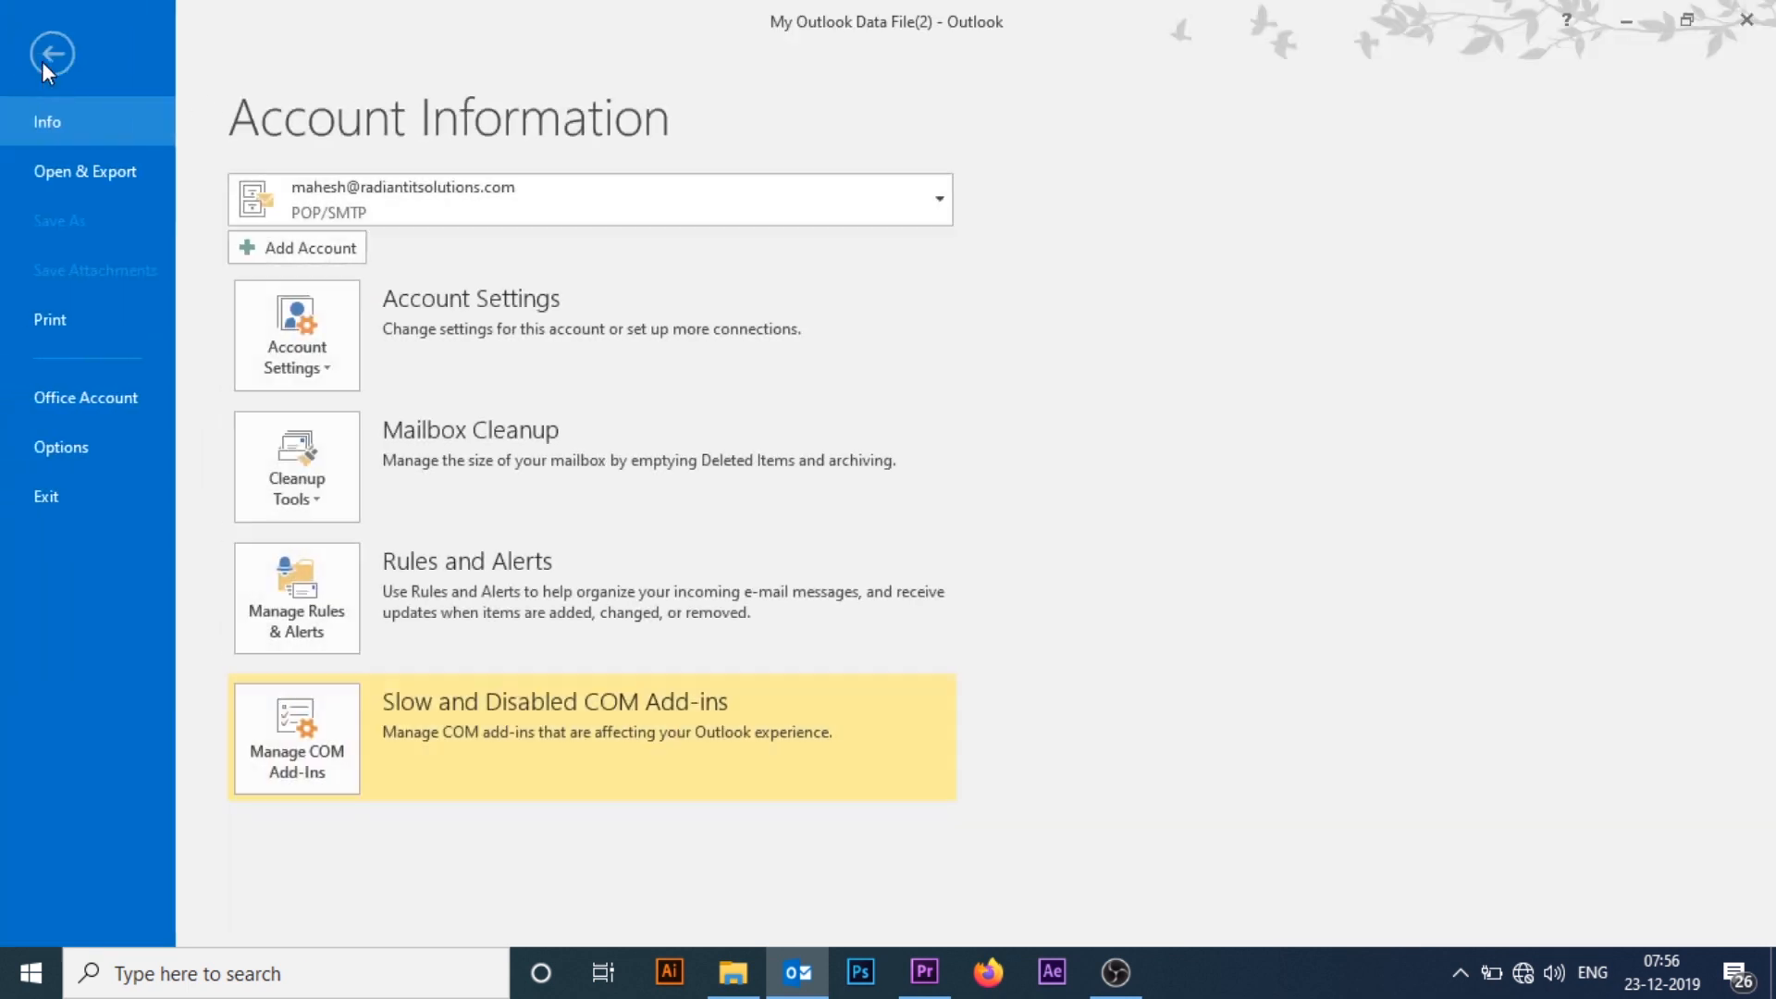
left_click(310, 515)
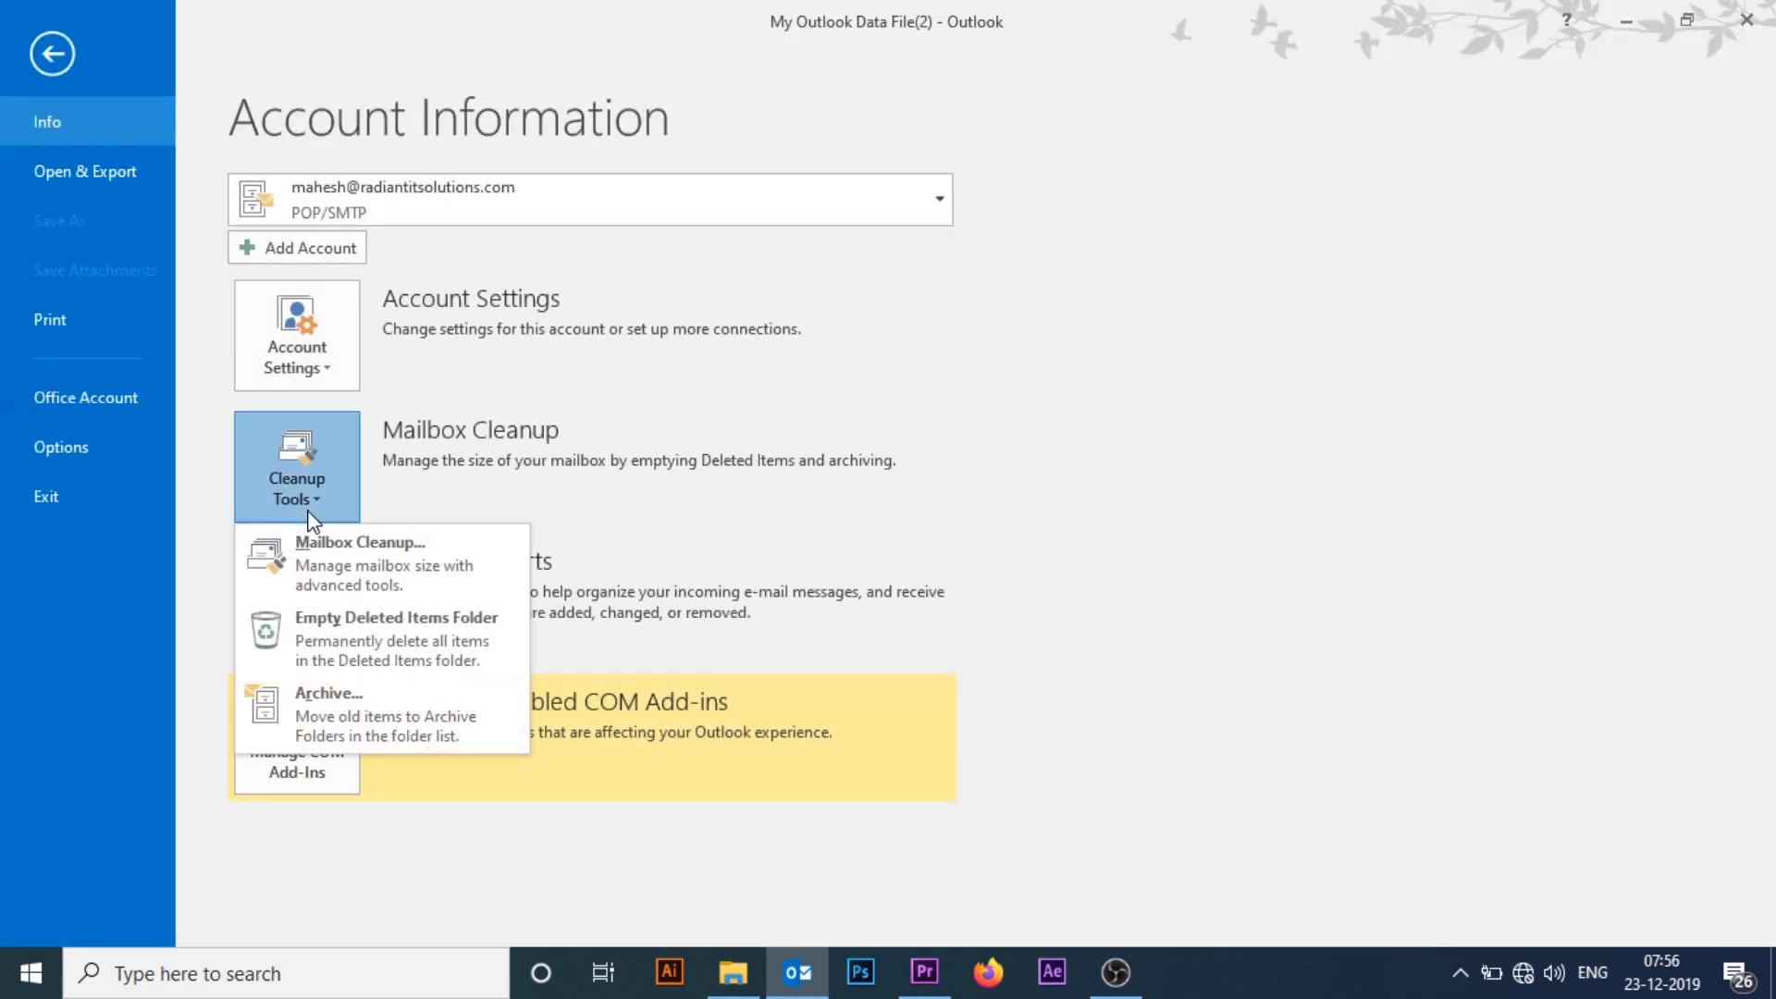
left_click(330, 714)
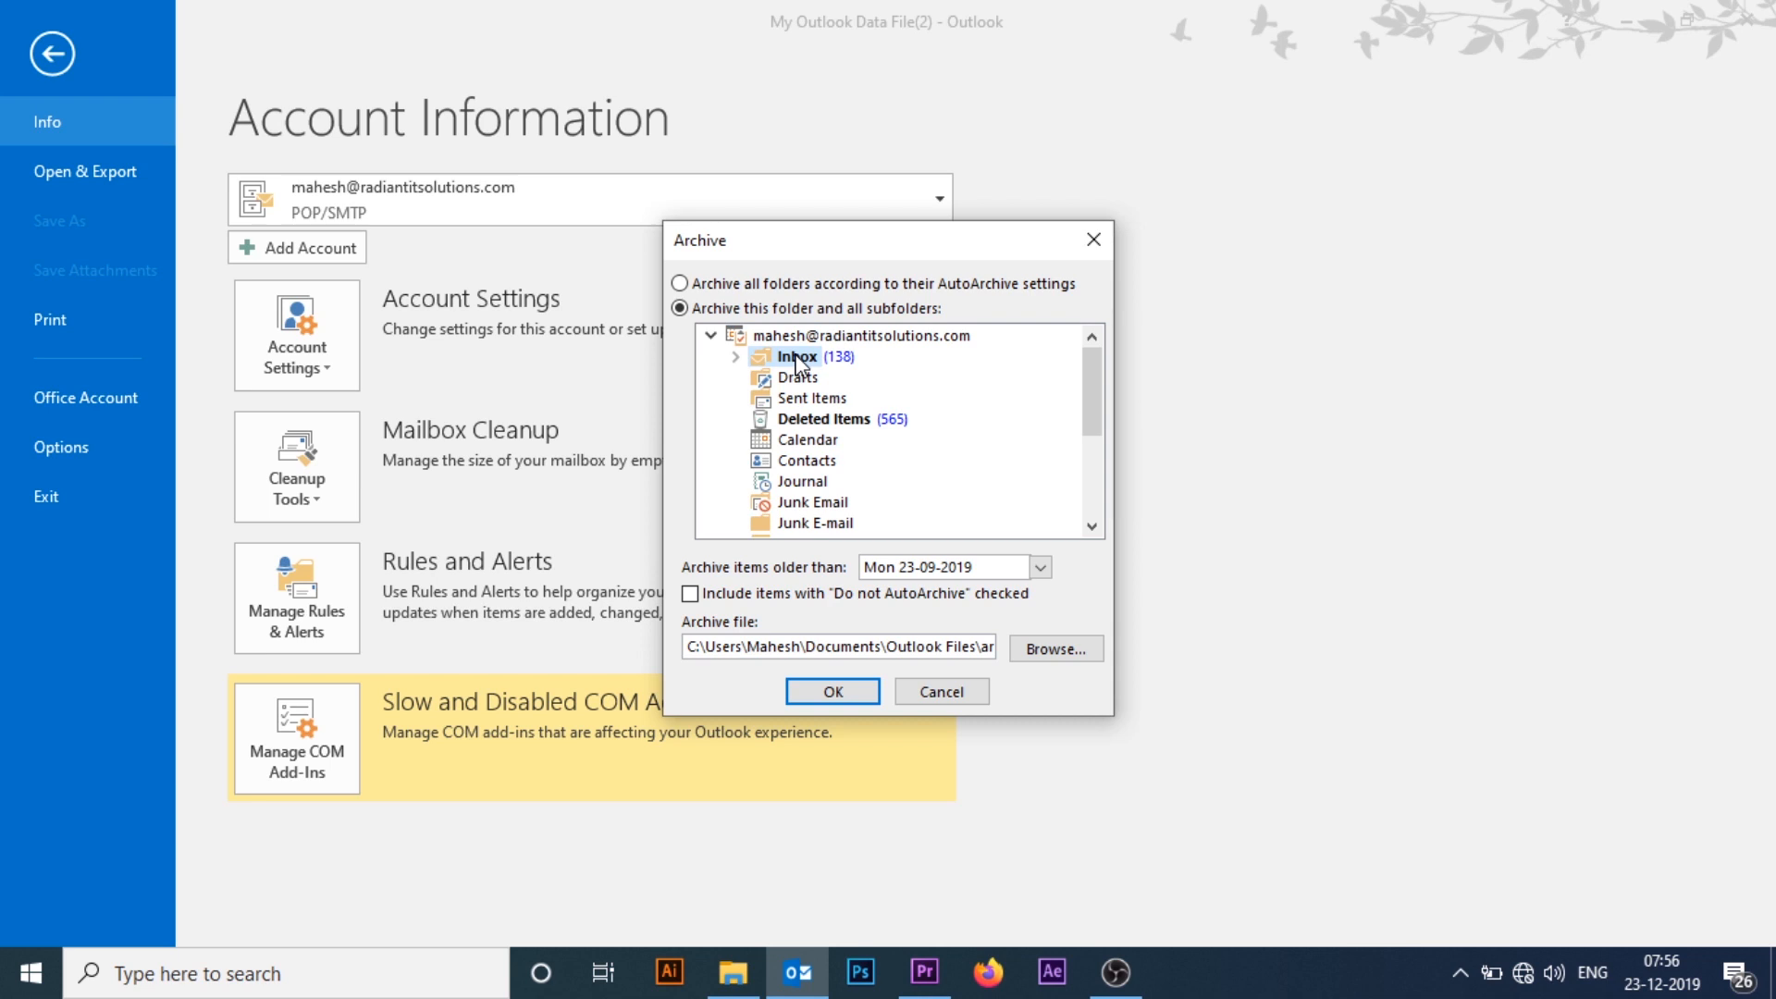
left_click(709, 337)
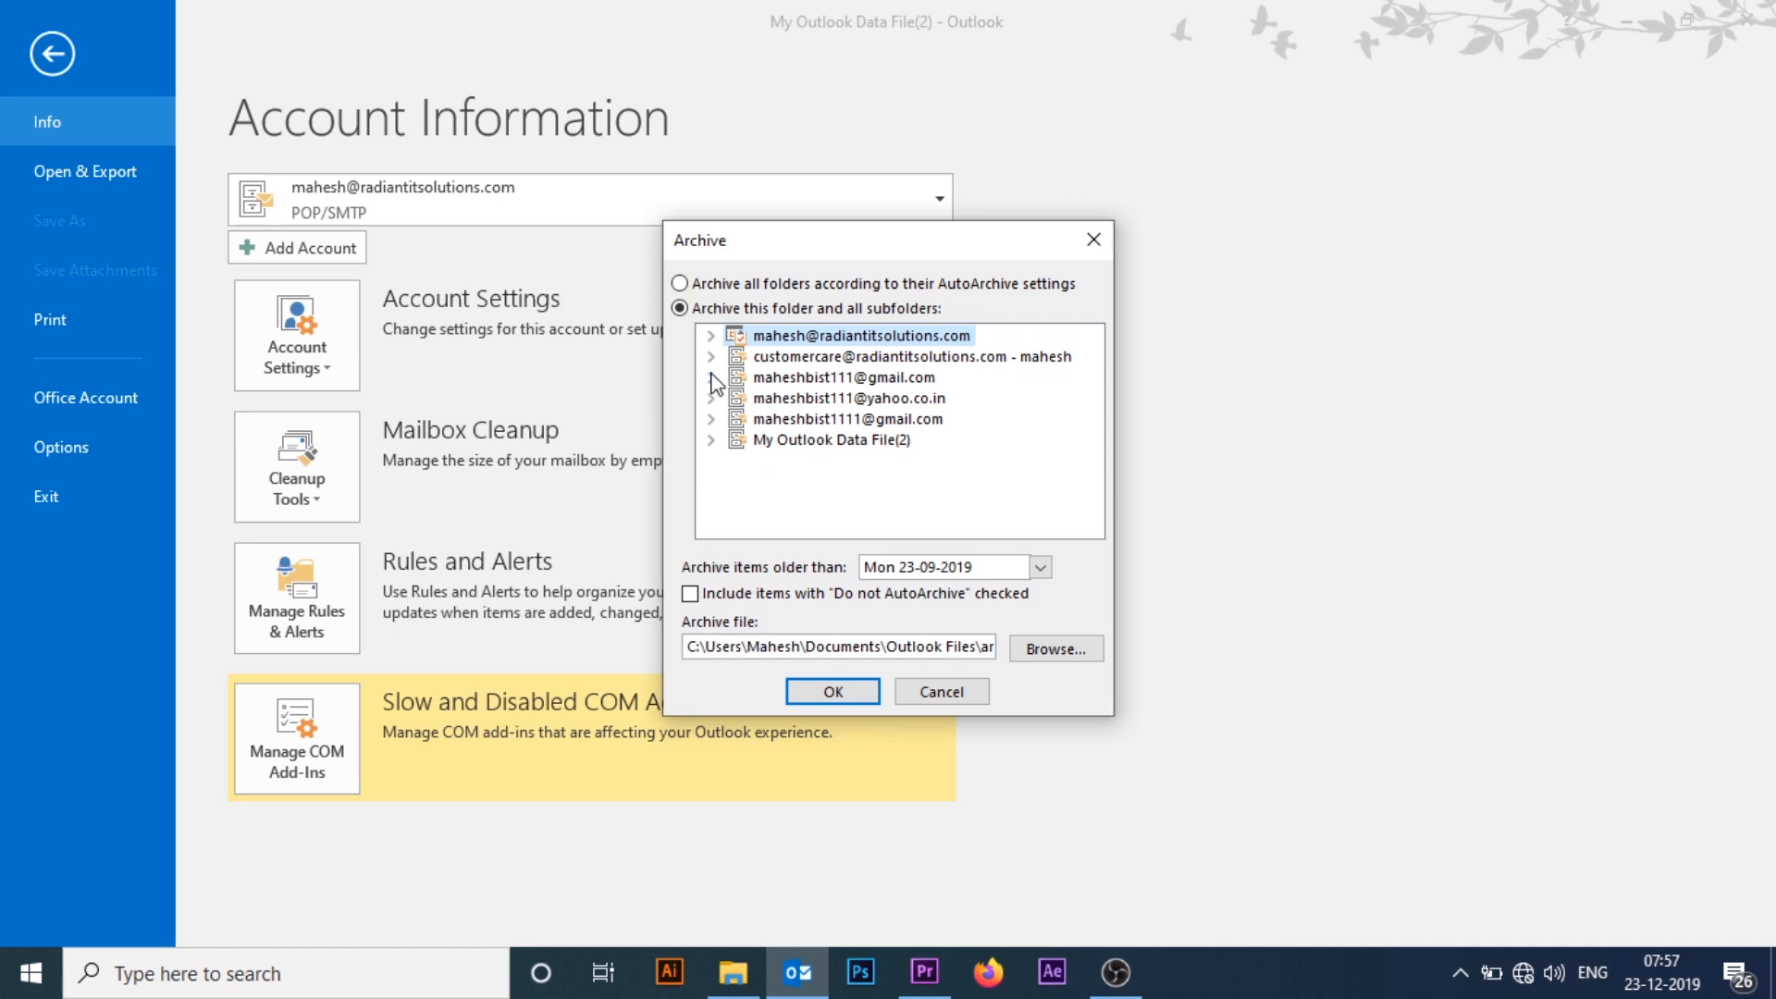
left_click(711, 420)
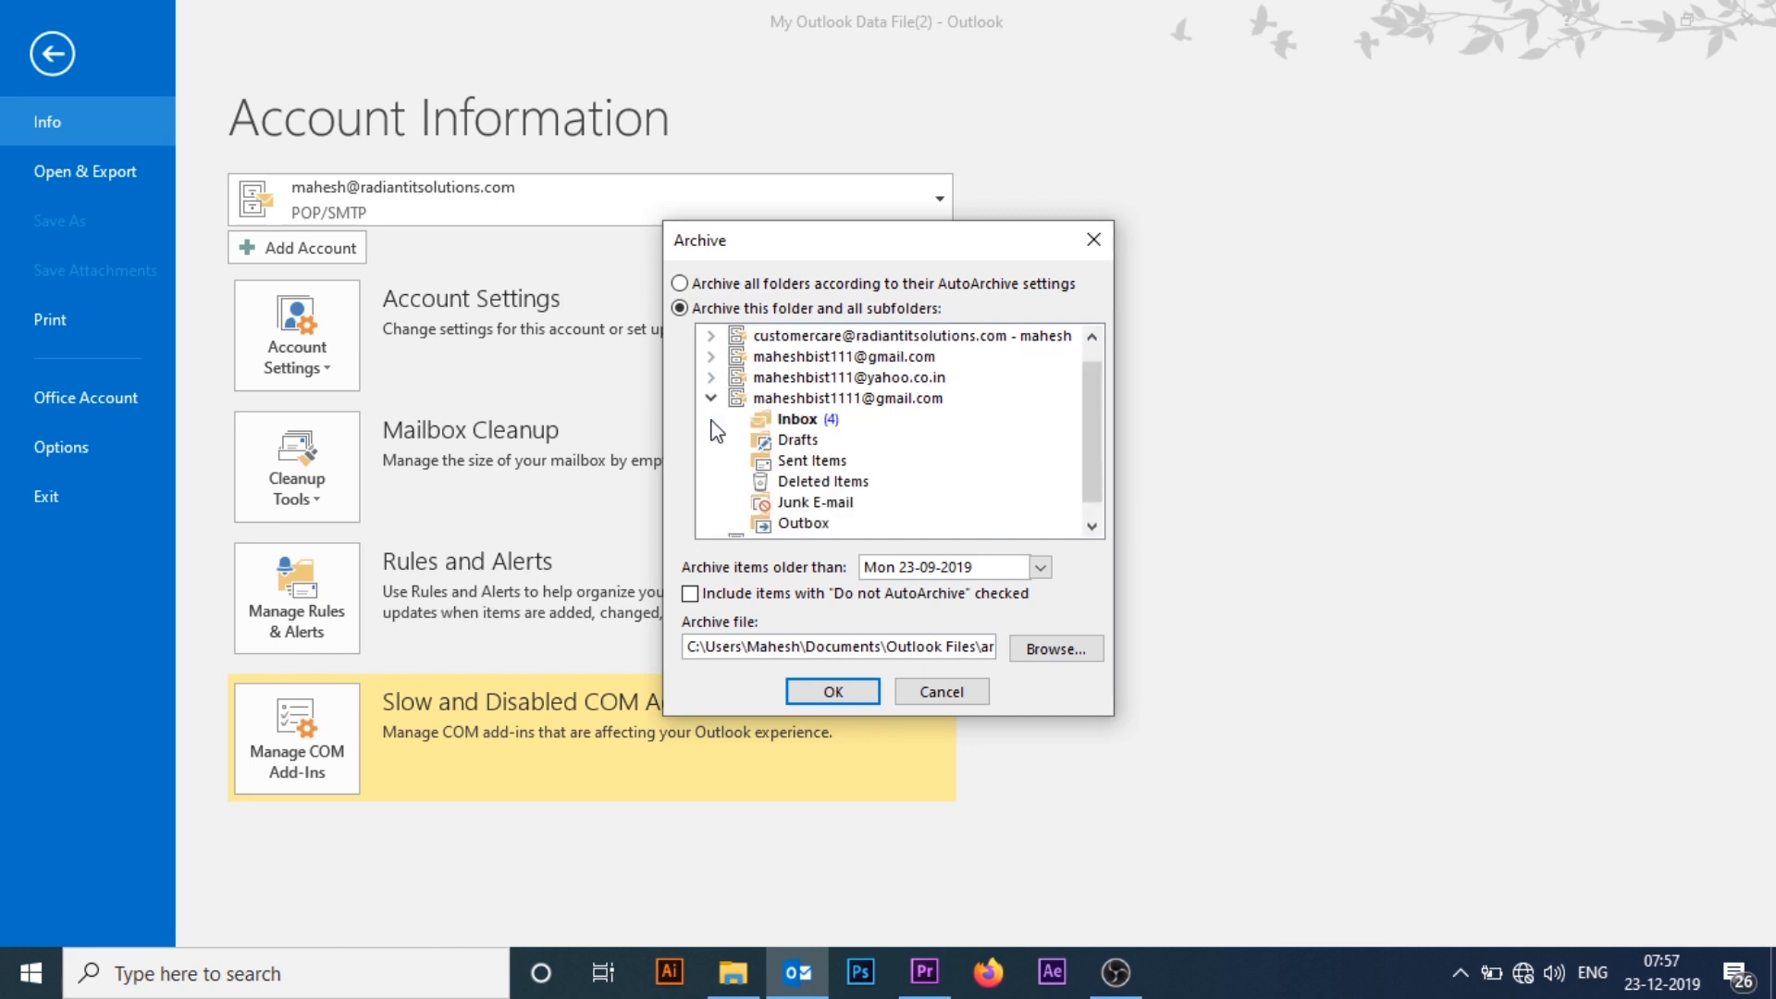
left_click(801, 424)
Step: Set the archive cutoff so that items older than Mon 23-12-2019 are archived
left_click(1036, 568)
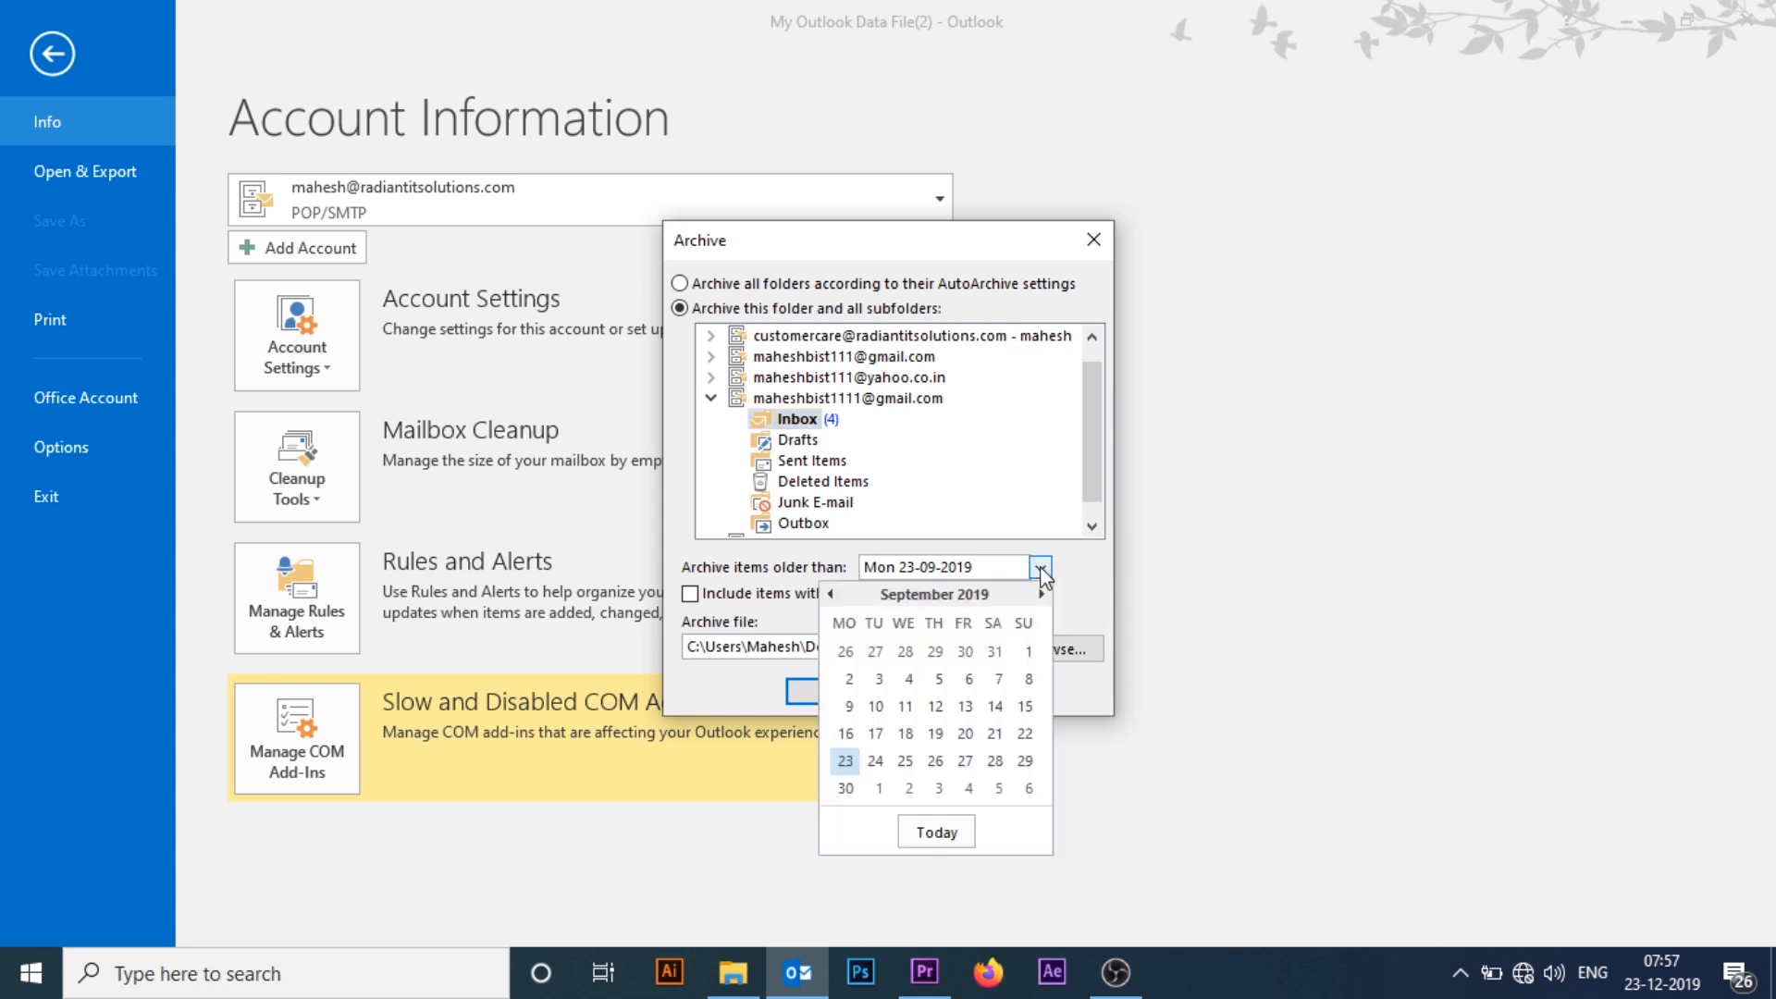
left_click(1040, 594)
left_click(1040, 594)
left_click(1041, 594)
left_click(1040, 594)
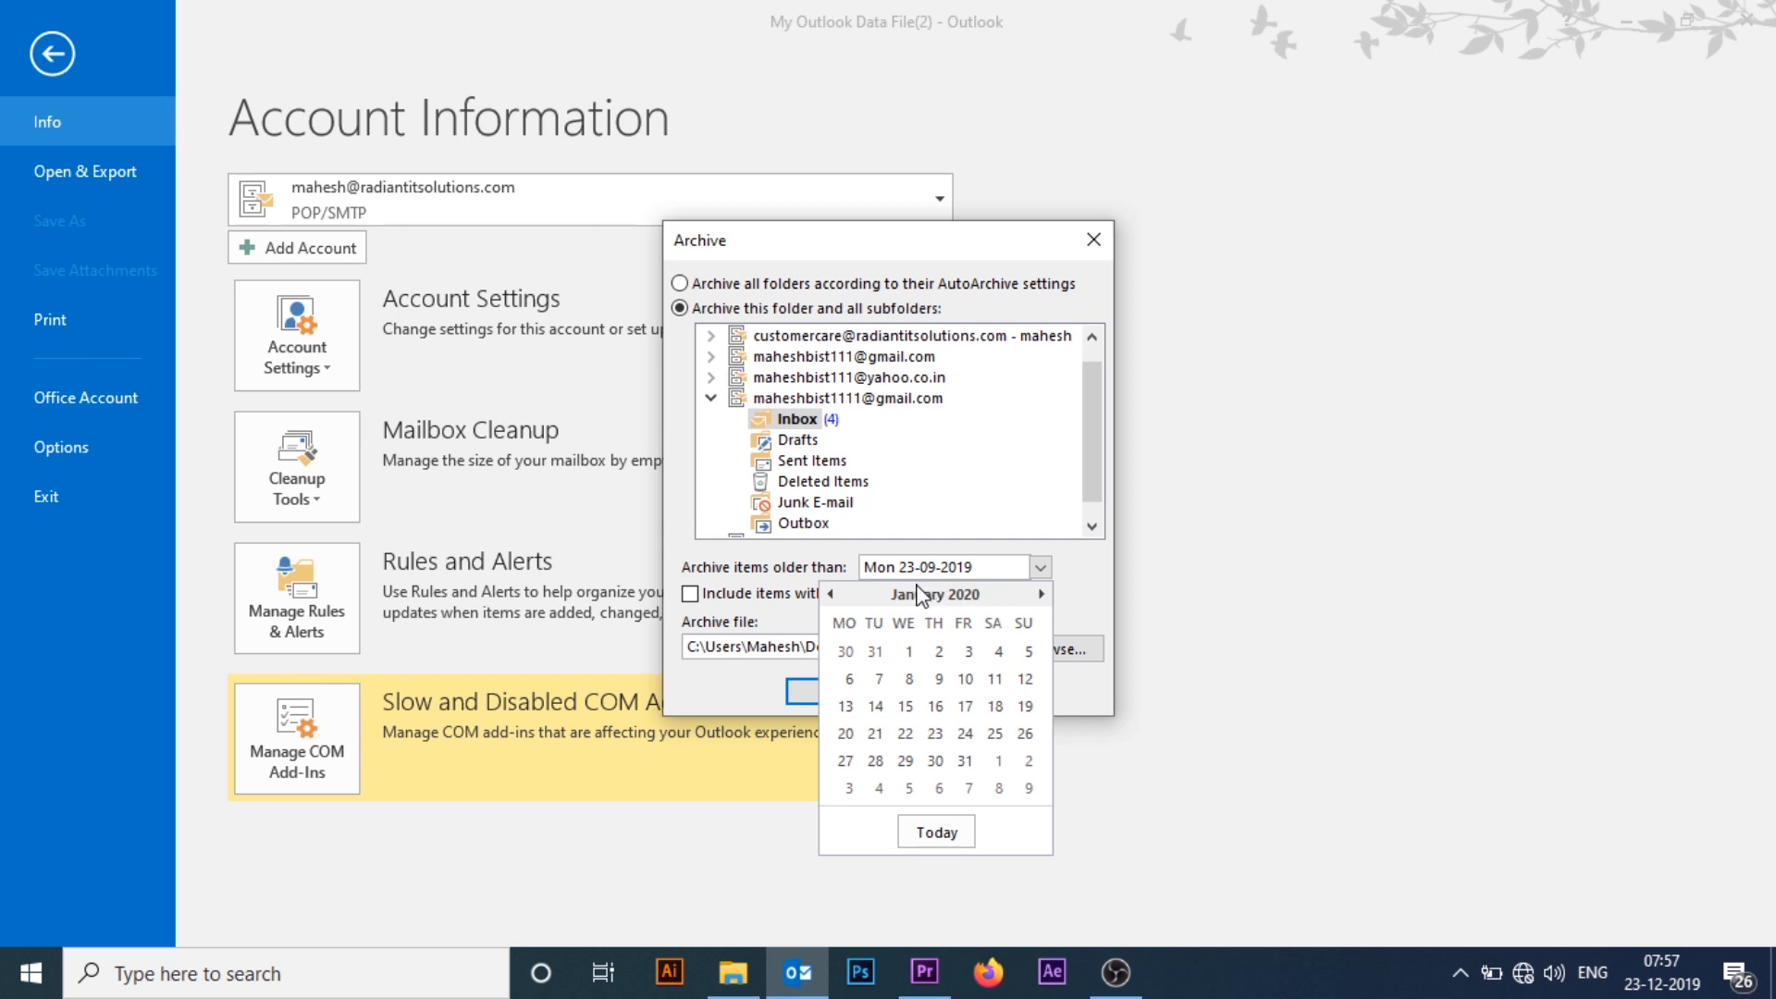
left_click(832, 594)
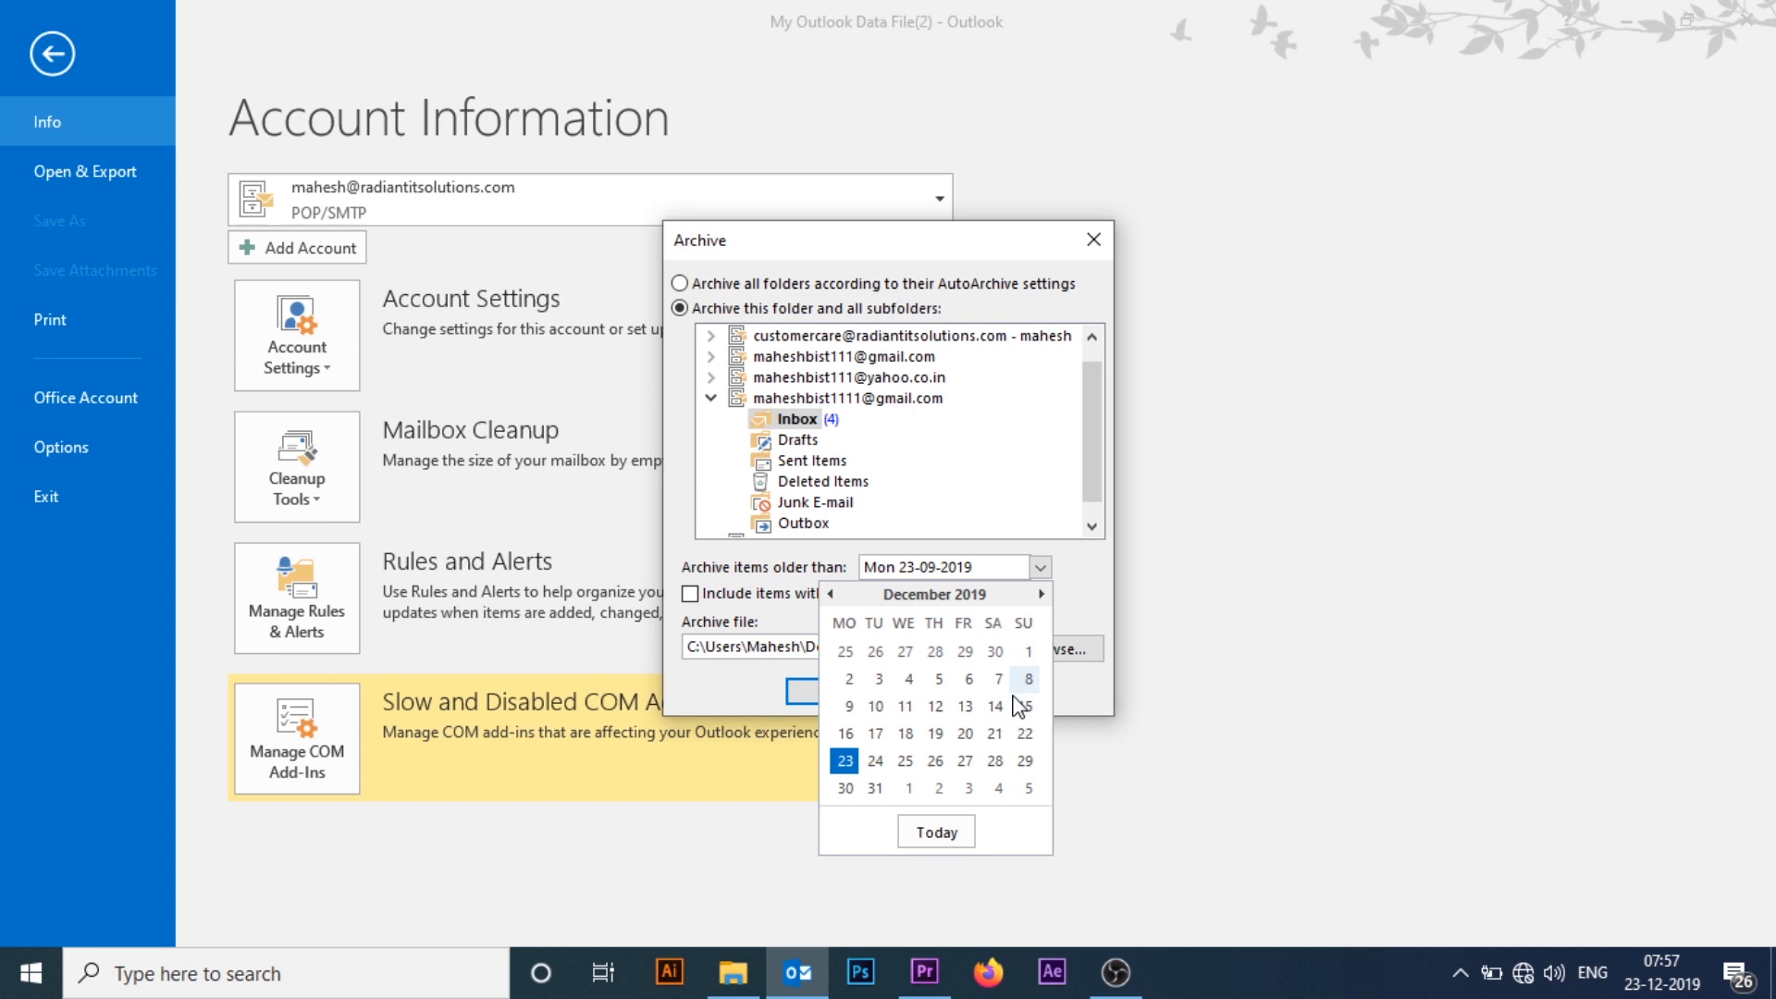
left_click(846, 760)
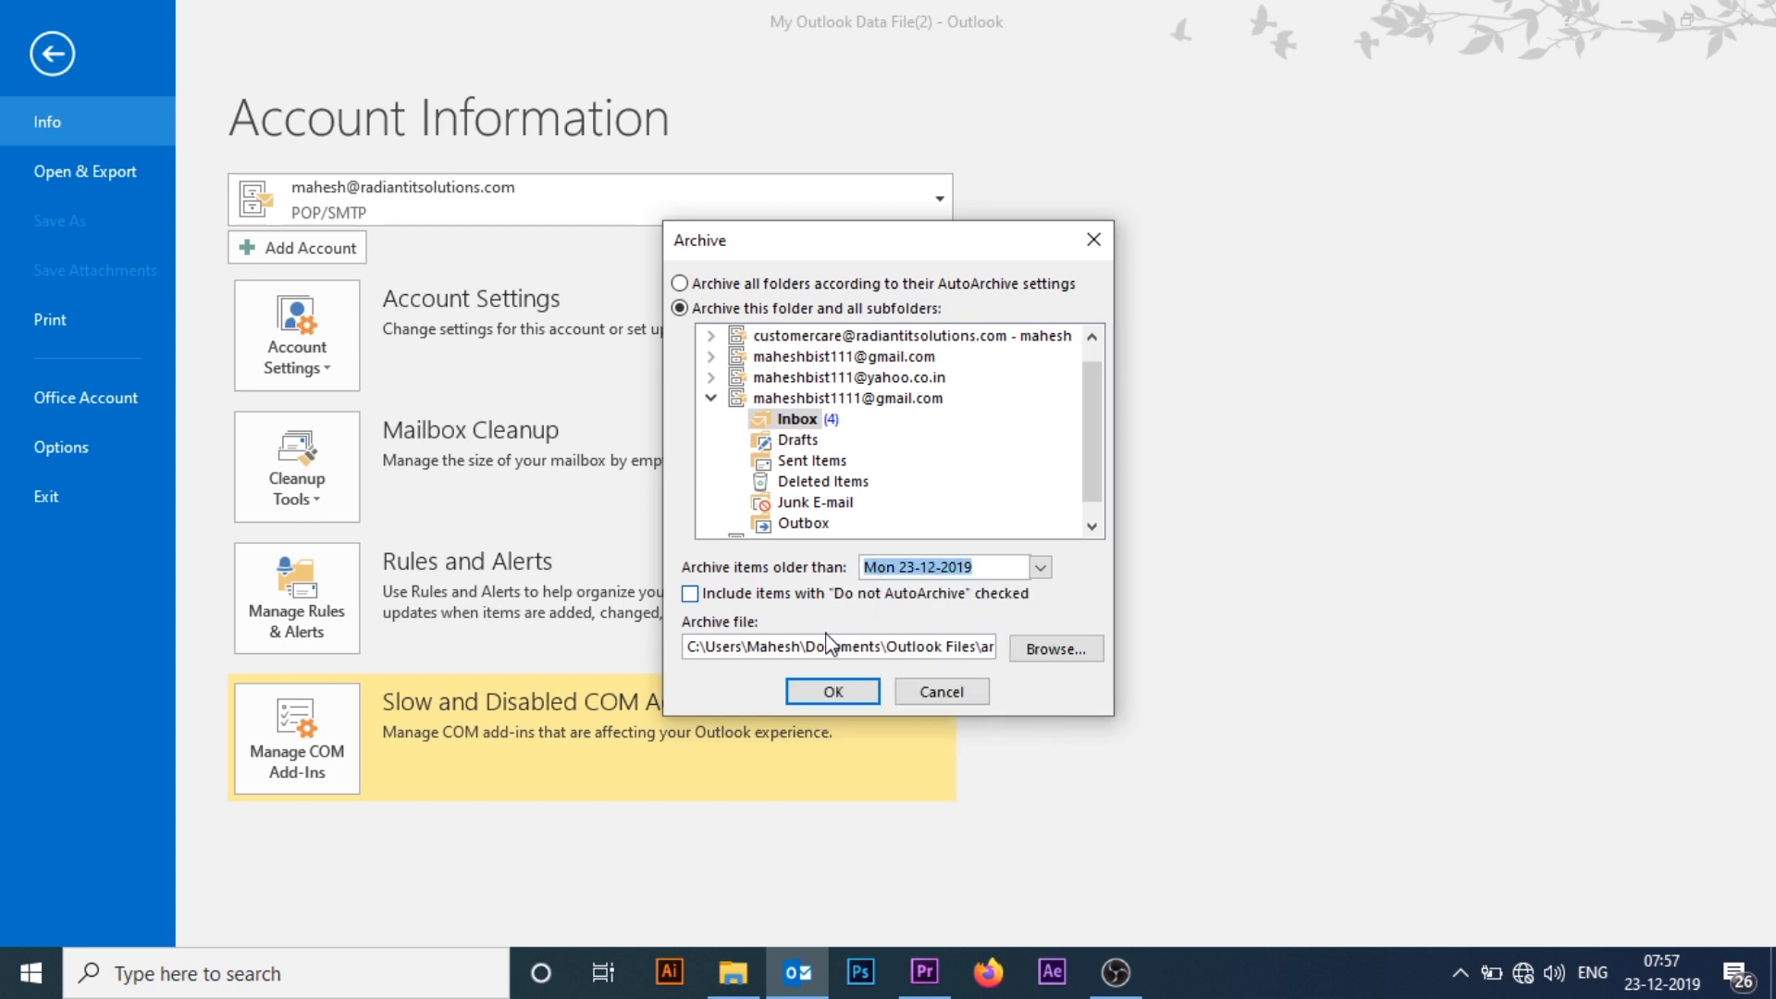
Step: Accept archive in the Outlook Files folder as the archive file and start archiving the selected inbox
left_click(1019, 662)
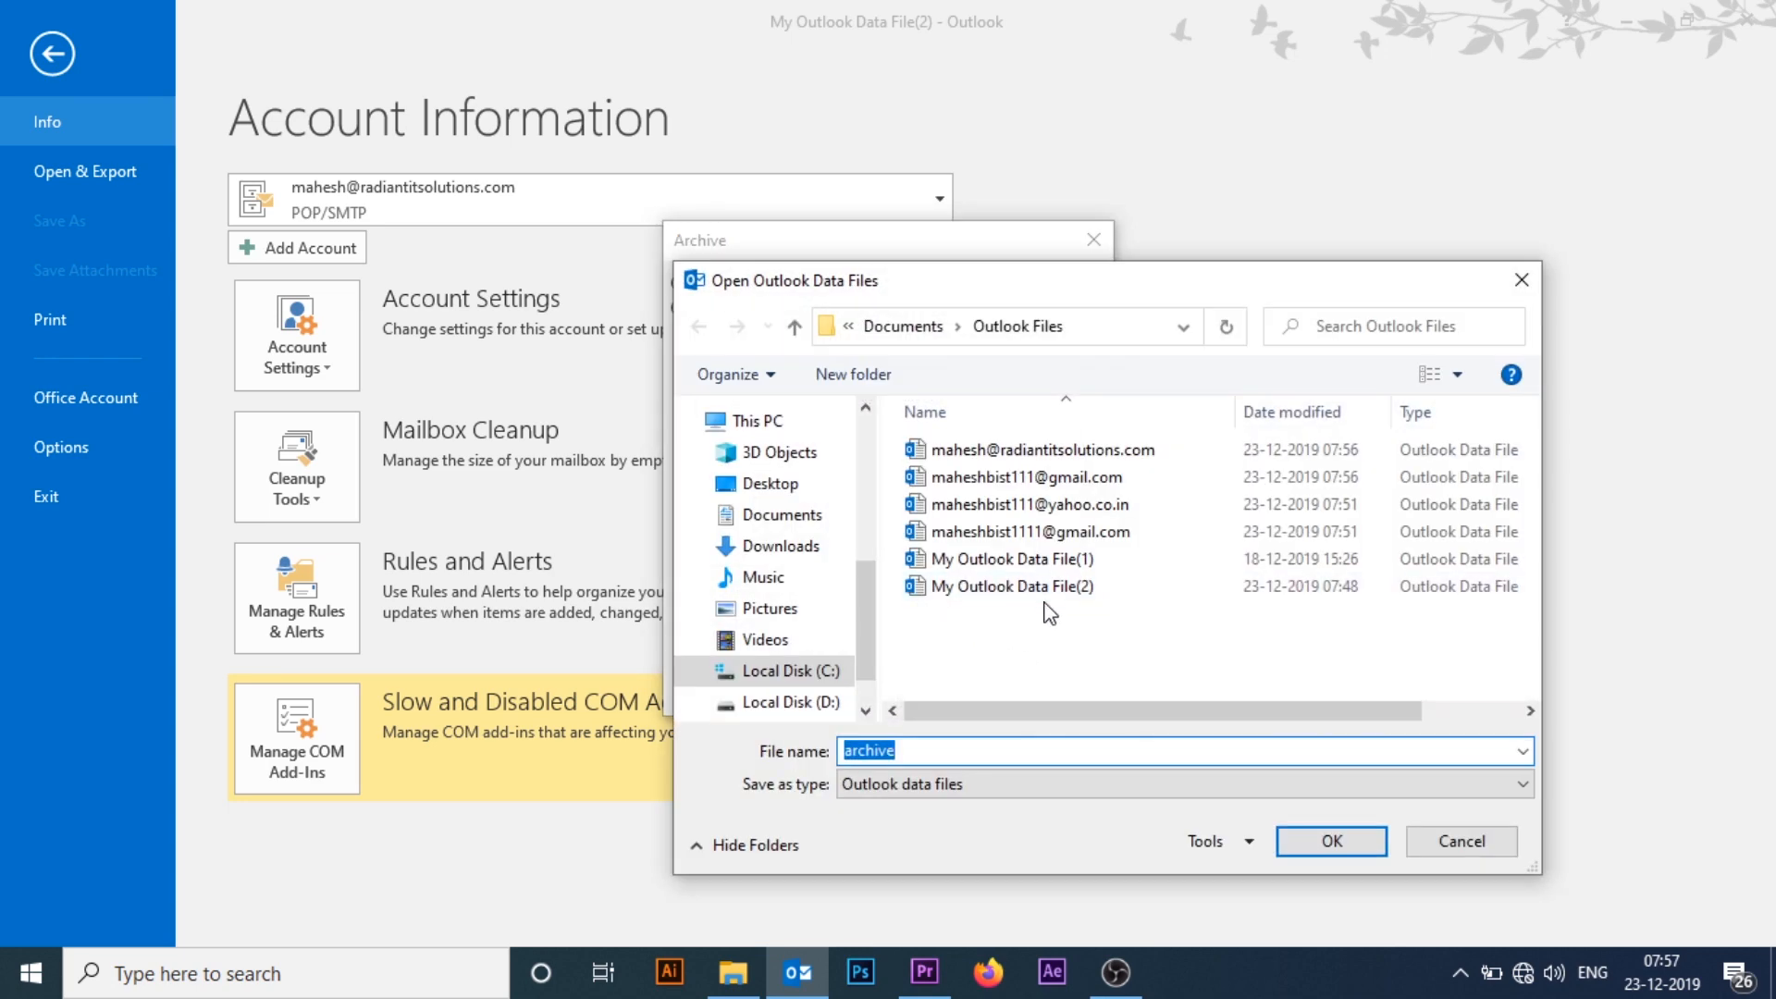
left_click(1306, 846)
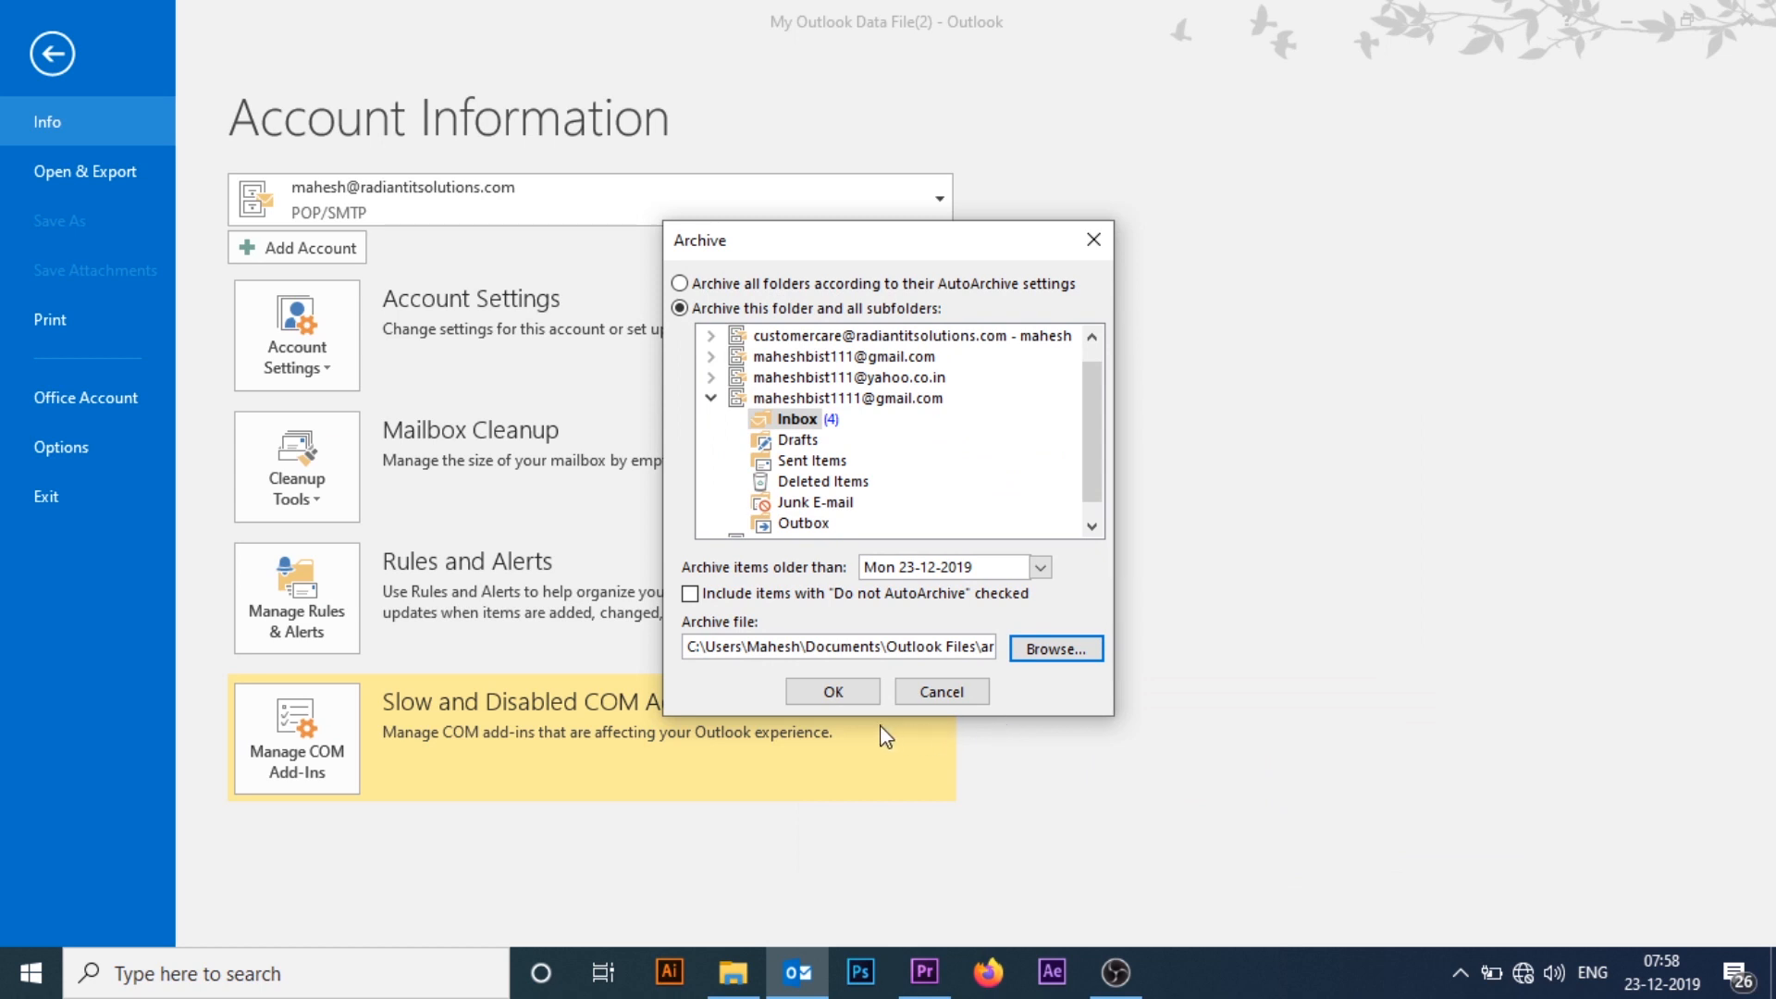
left_click(832, 692)
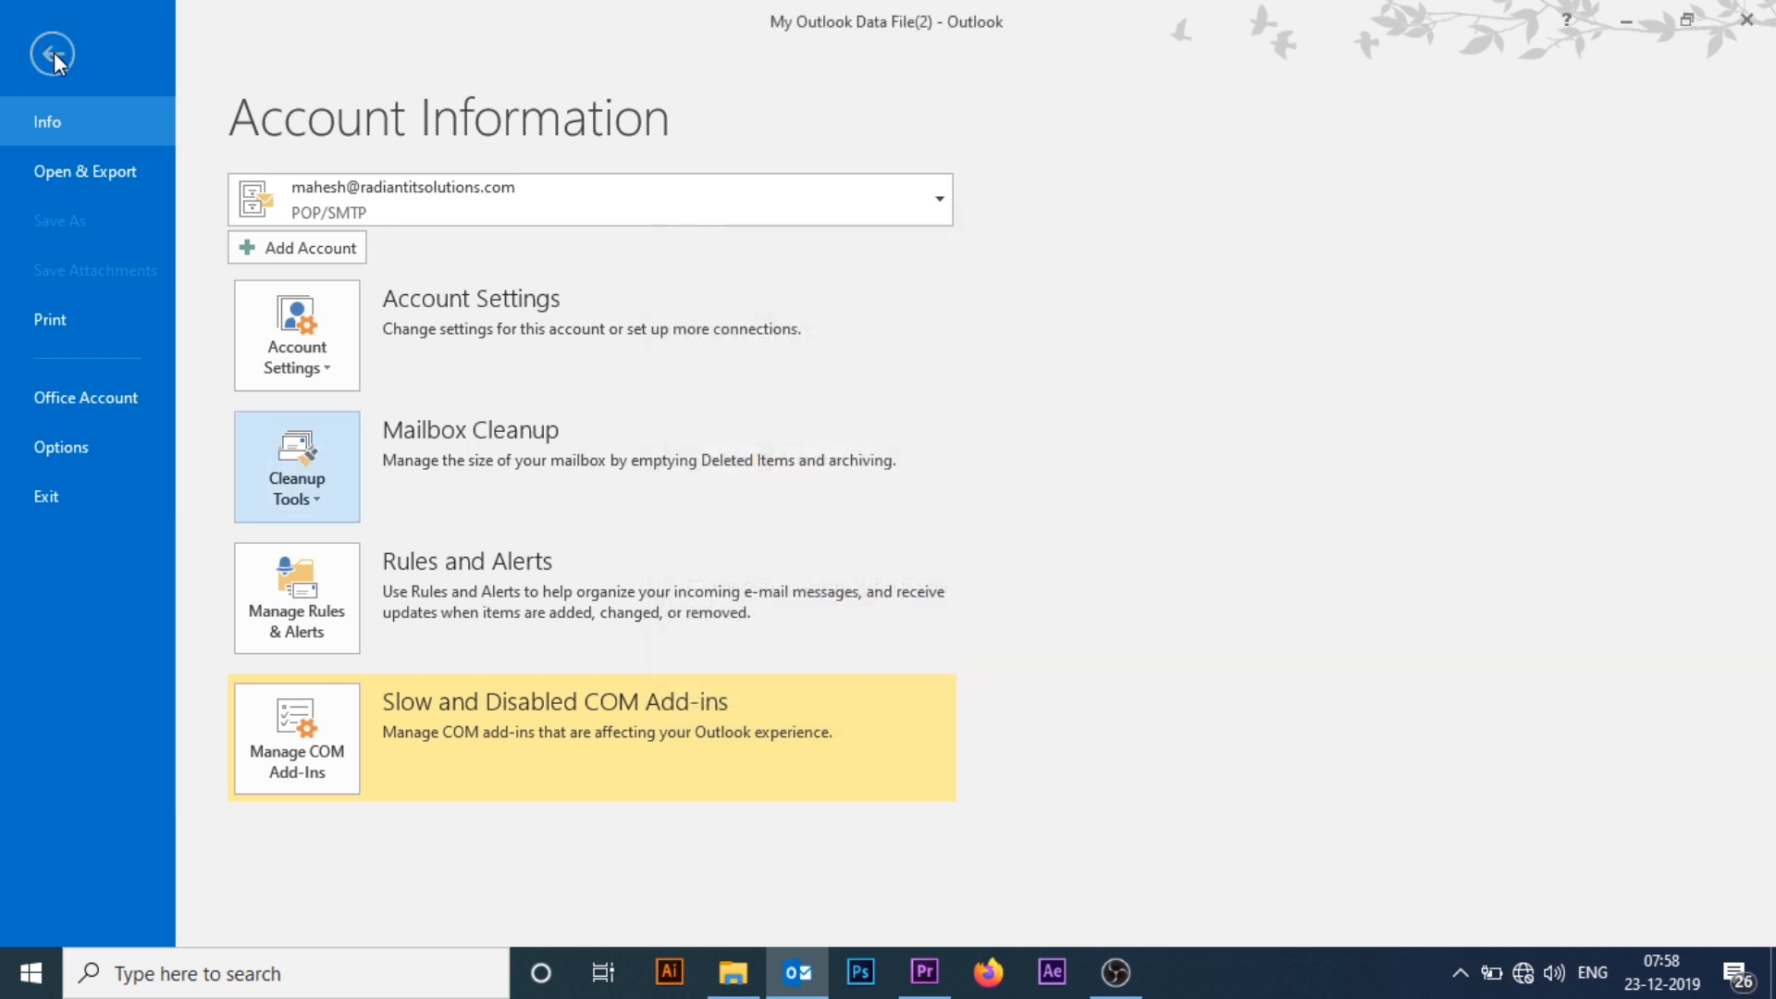
Step: Return to the mail view, examine the archived messages in the archives Inbox, and collapse the archives folder tree
left_click(53, 53)
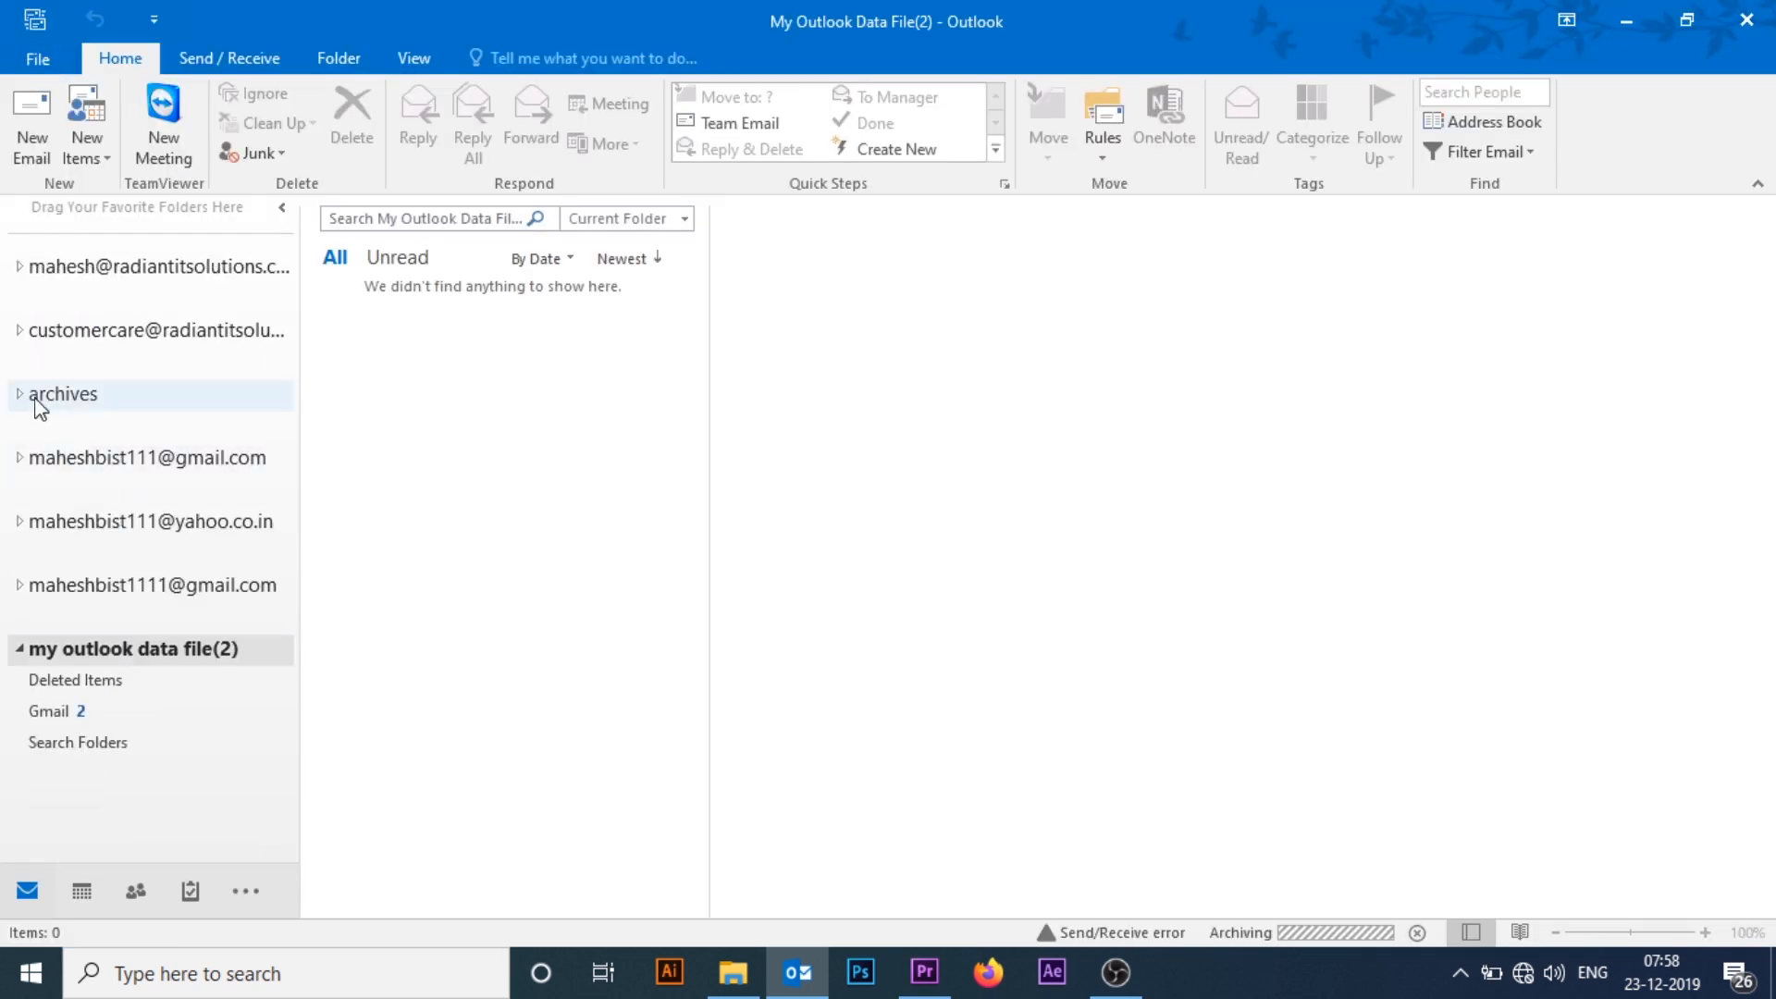
left_click(20, 395)
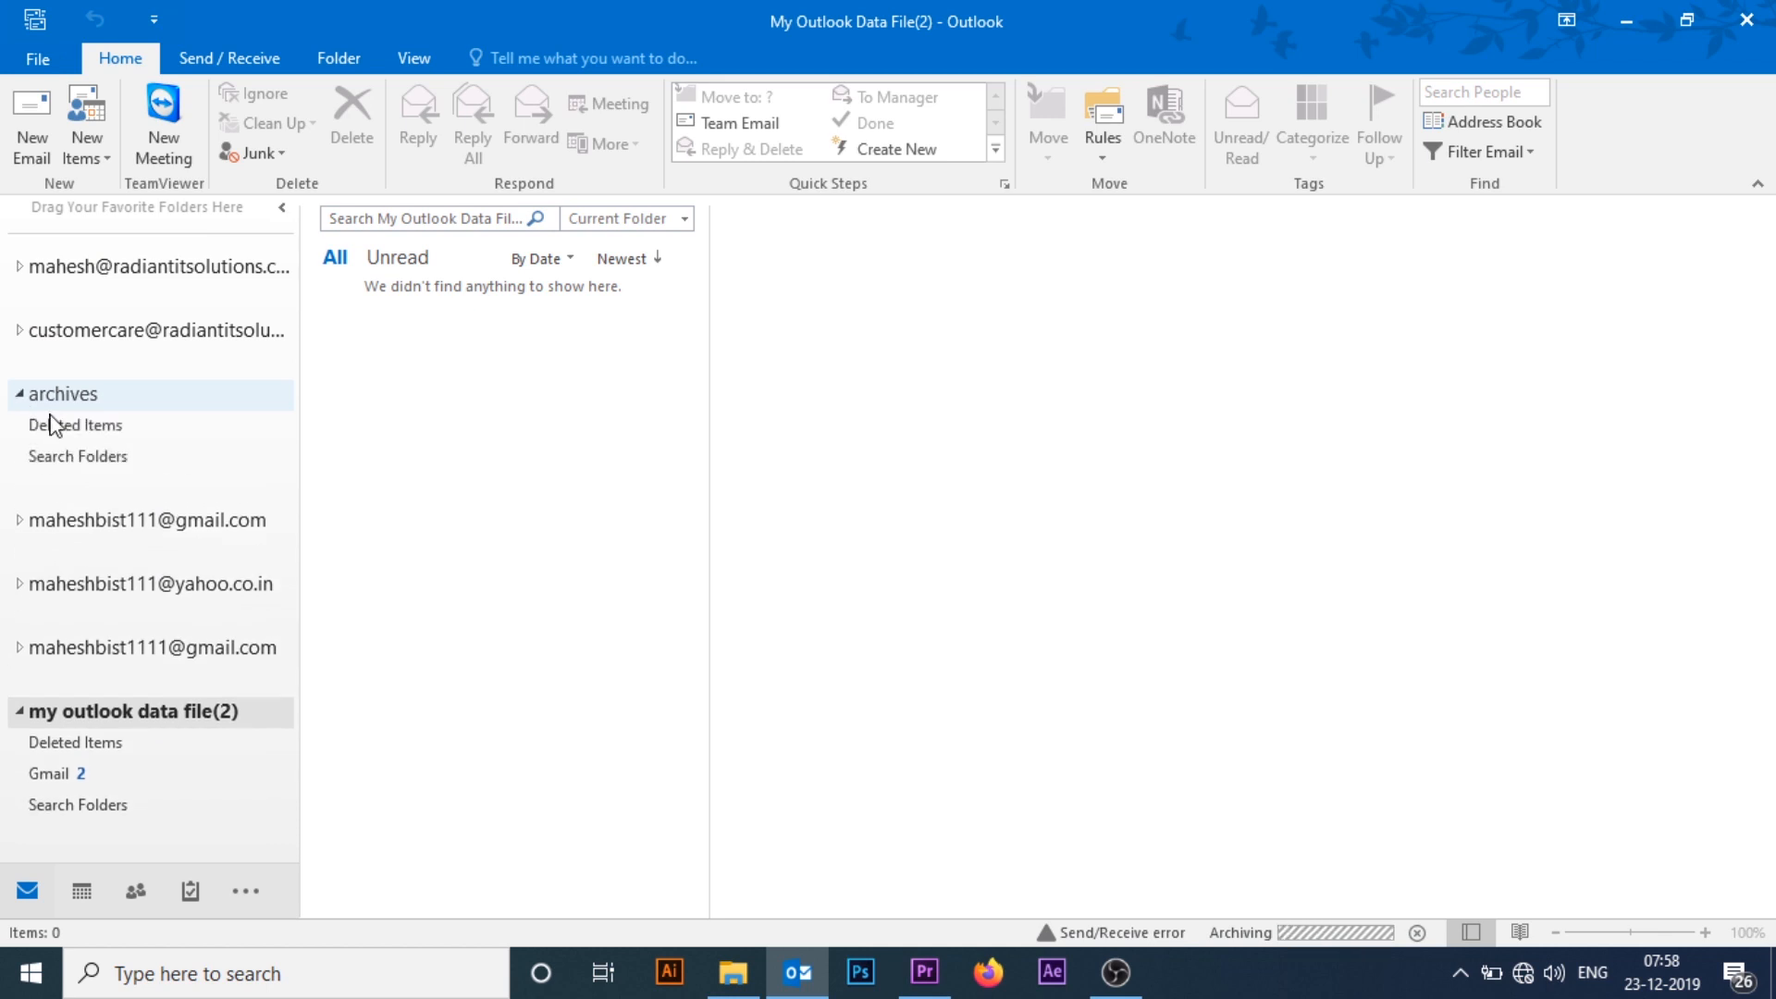
left_click(51, 397)
left_click(66, 432)
left_click(65, 405)
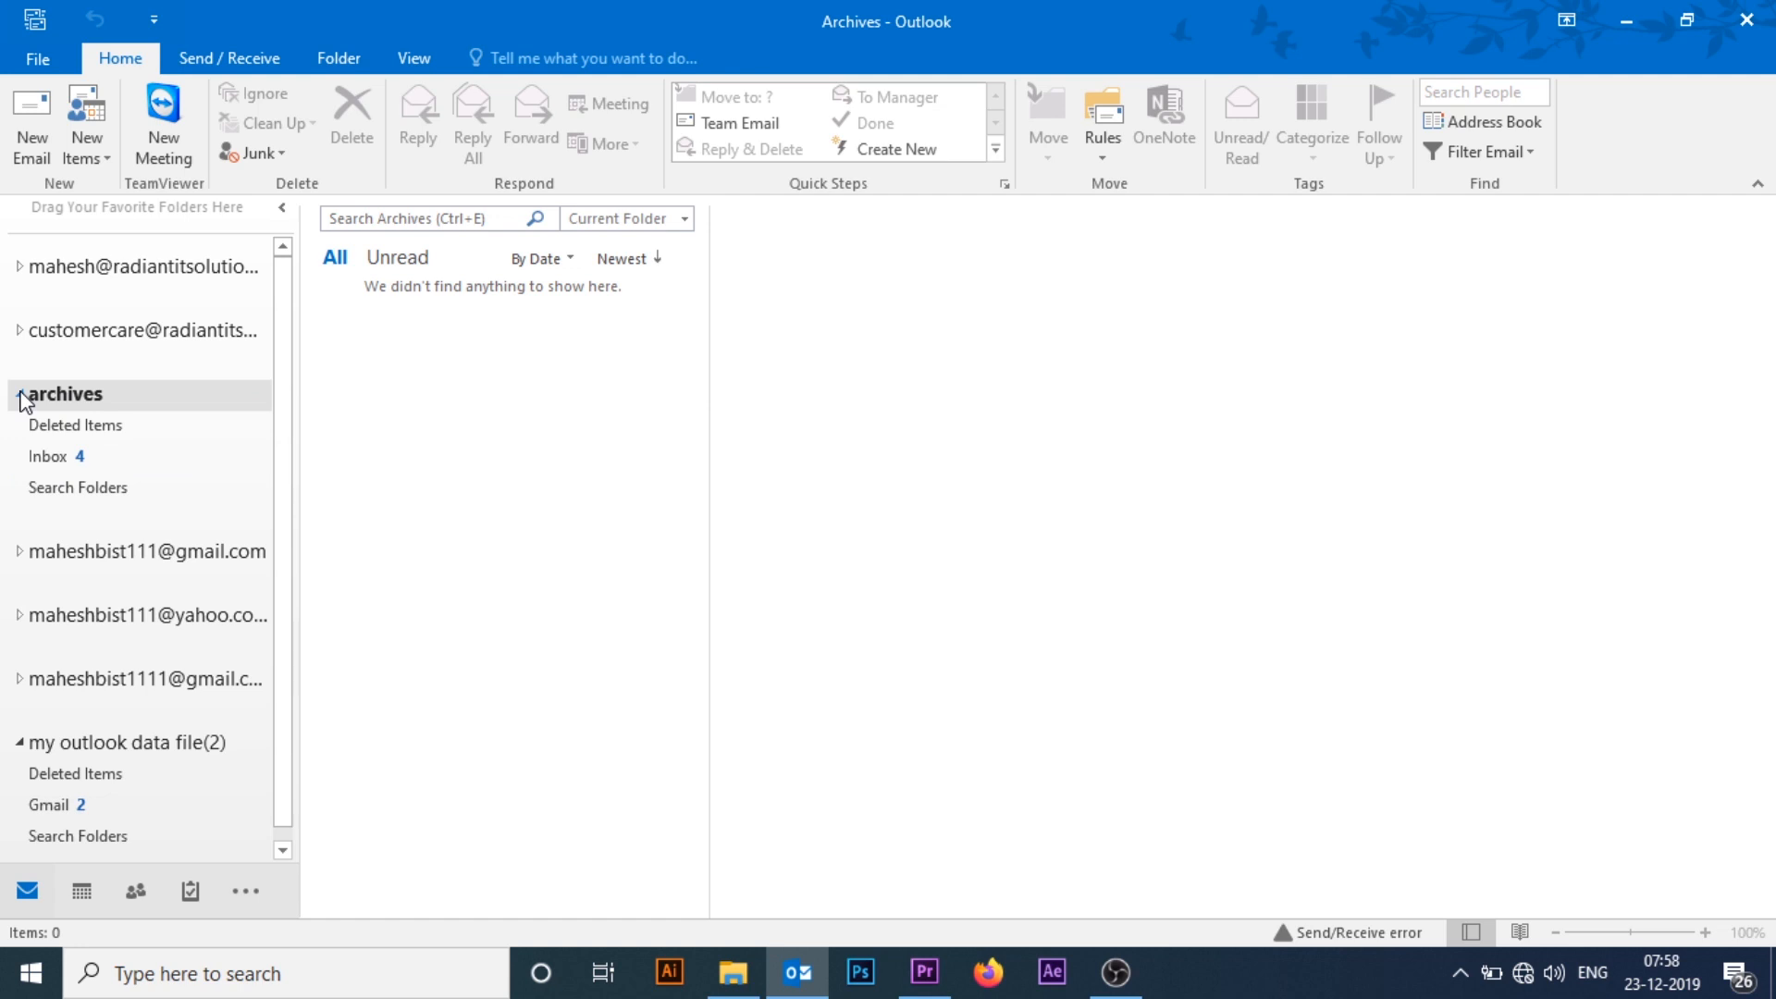
left_click(61, 456)
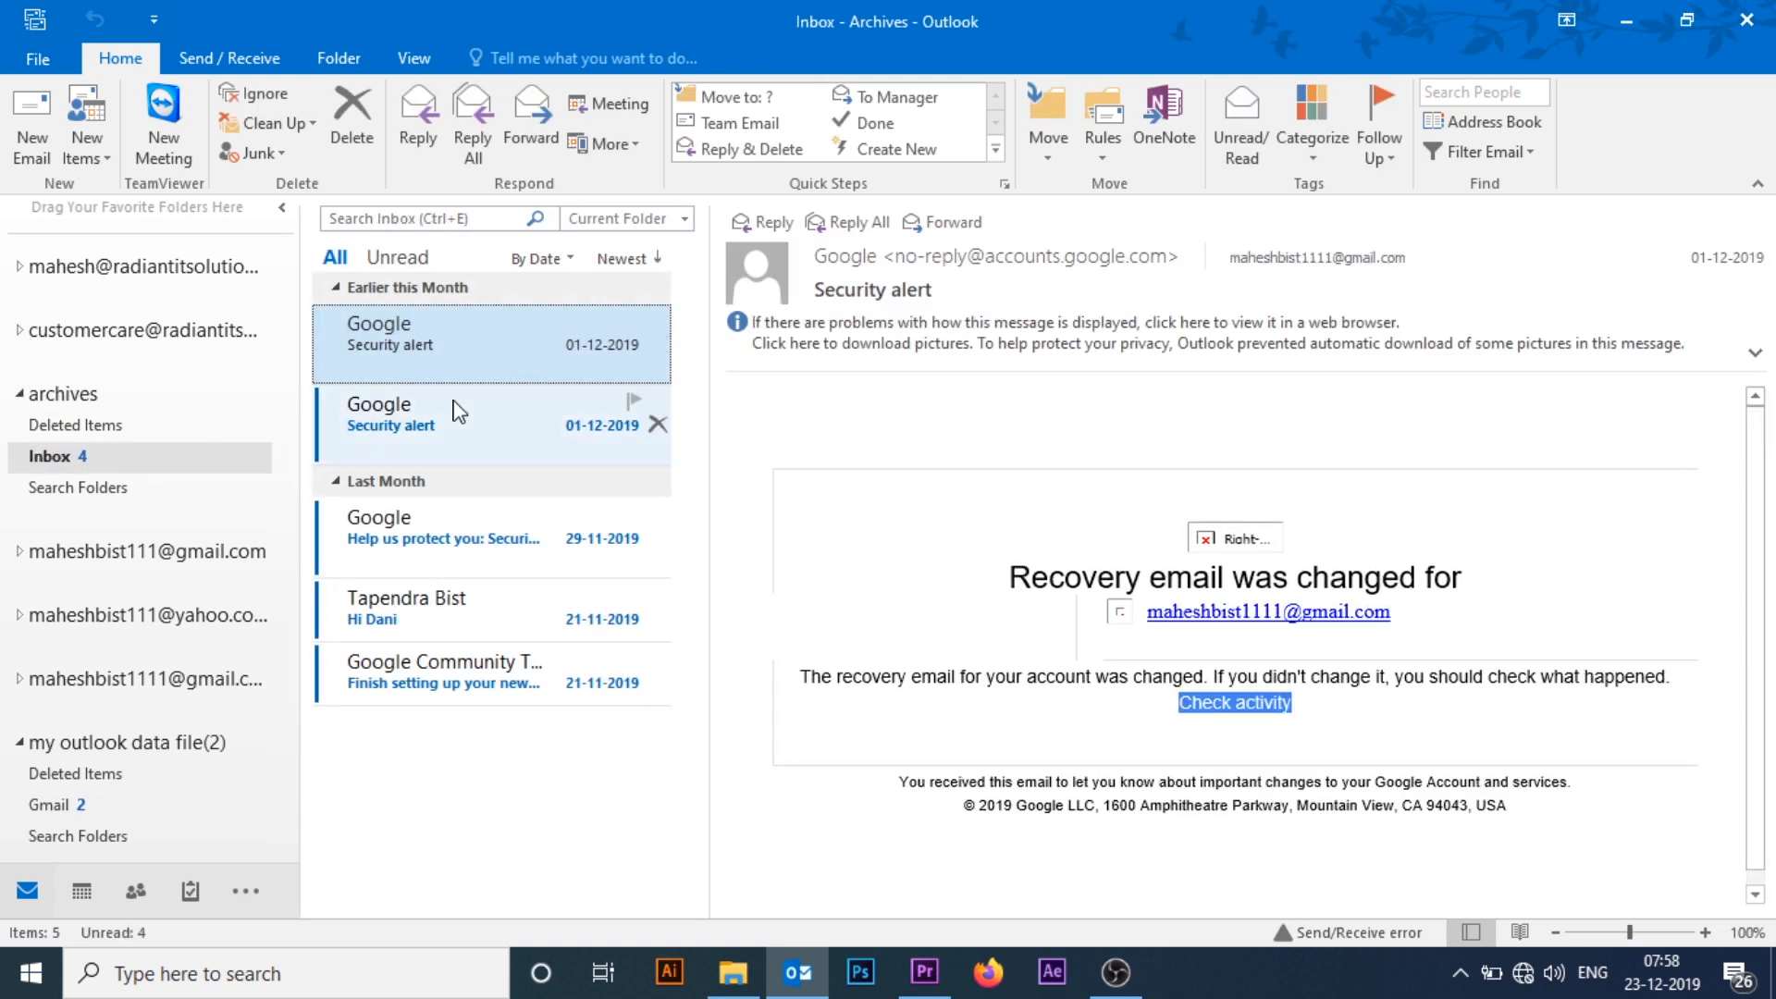
left_click(21, 396)
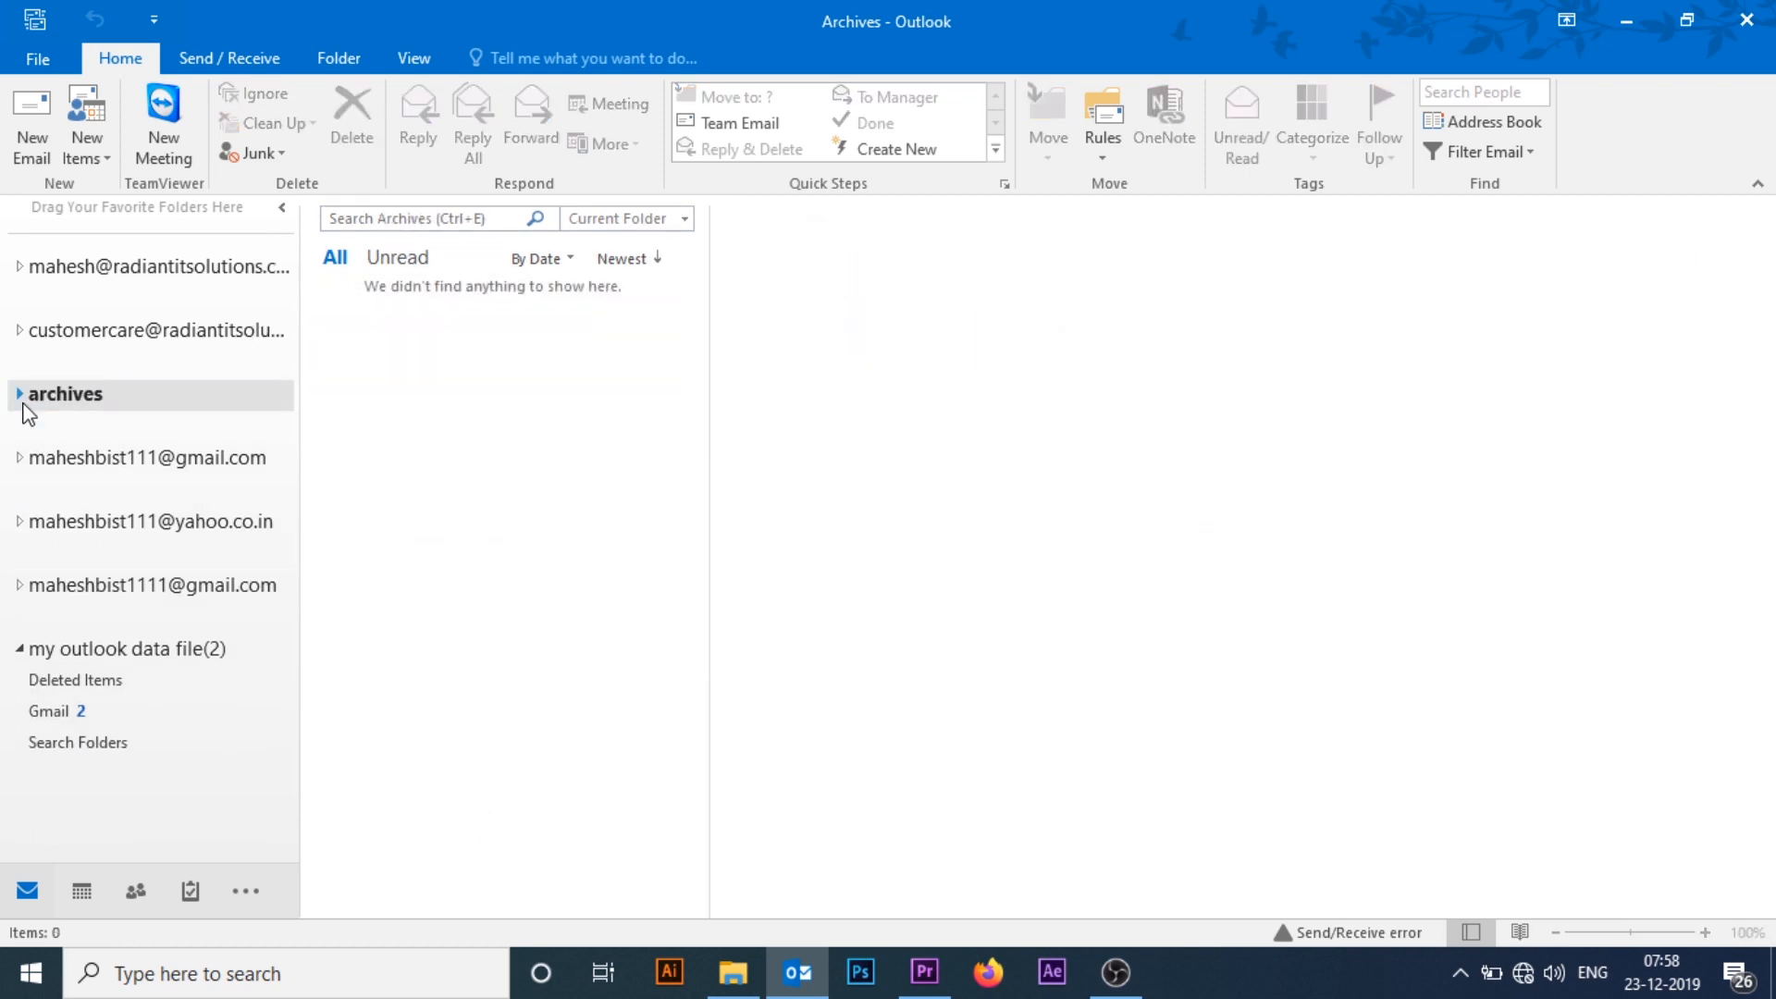
Step: Open the AutoArchive settings in the advanced Outlook options and turn on running AutoArchive every 14 days
left_click(30, 58)
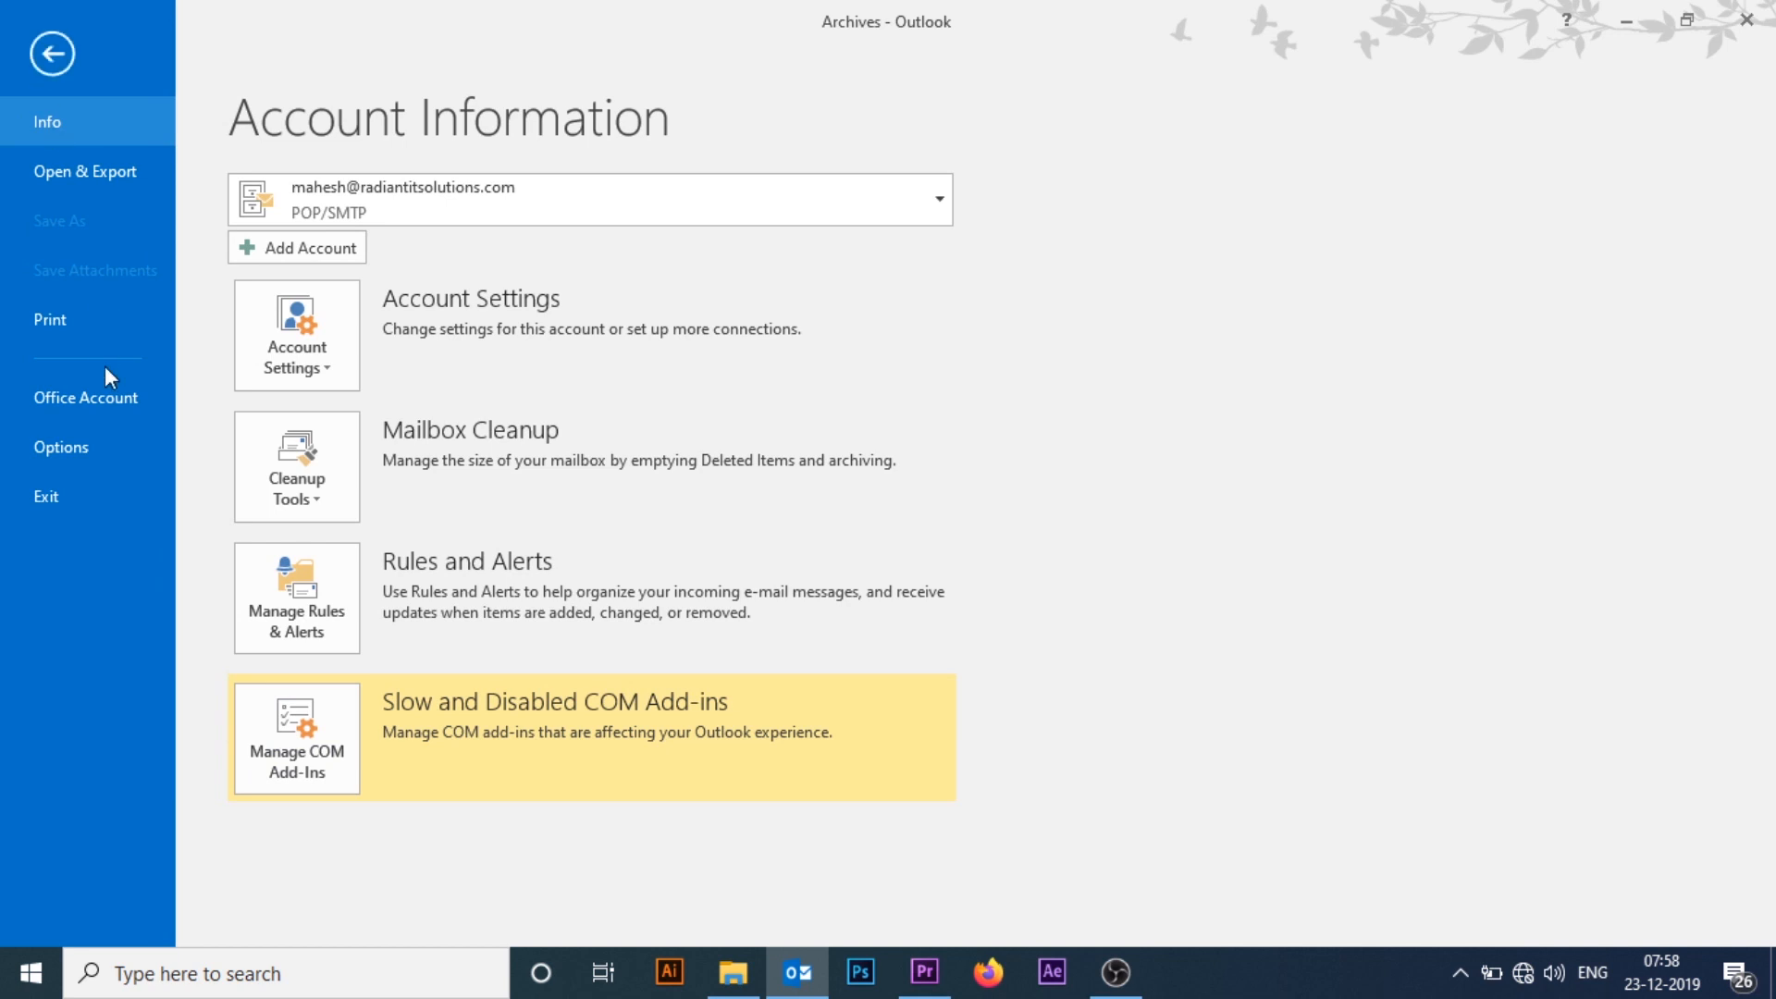
left_click(69, 444)
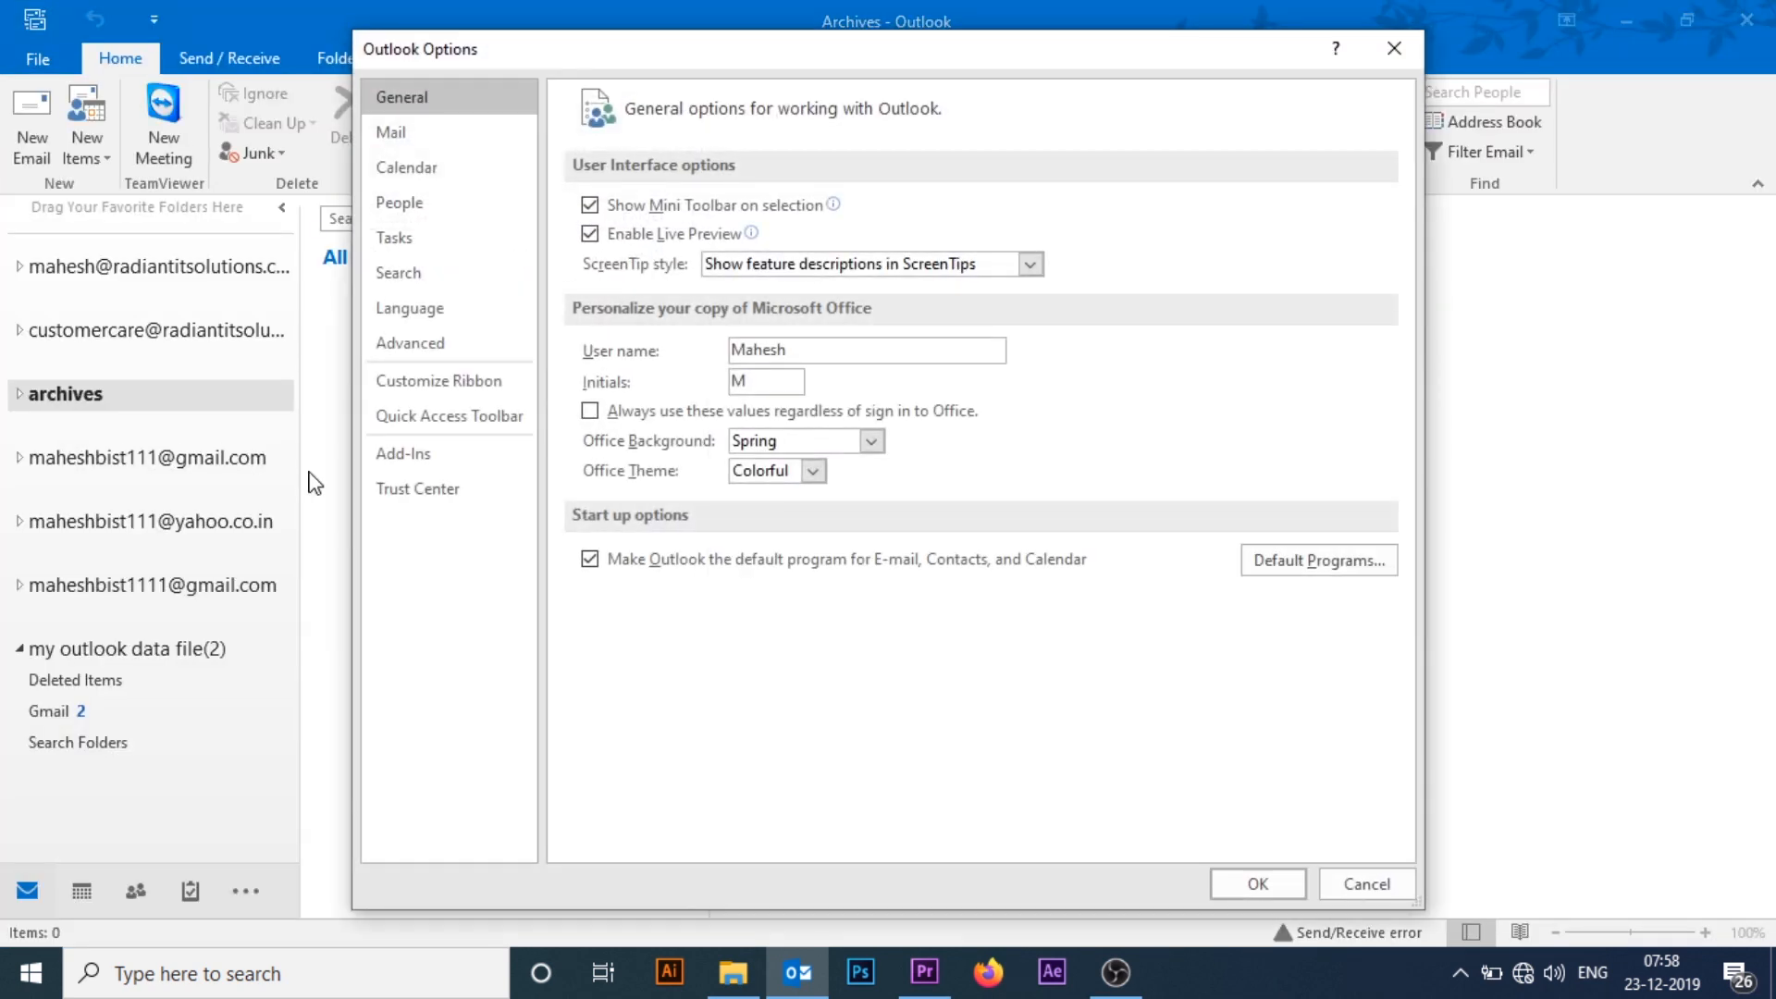
left_click(419, 350)
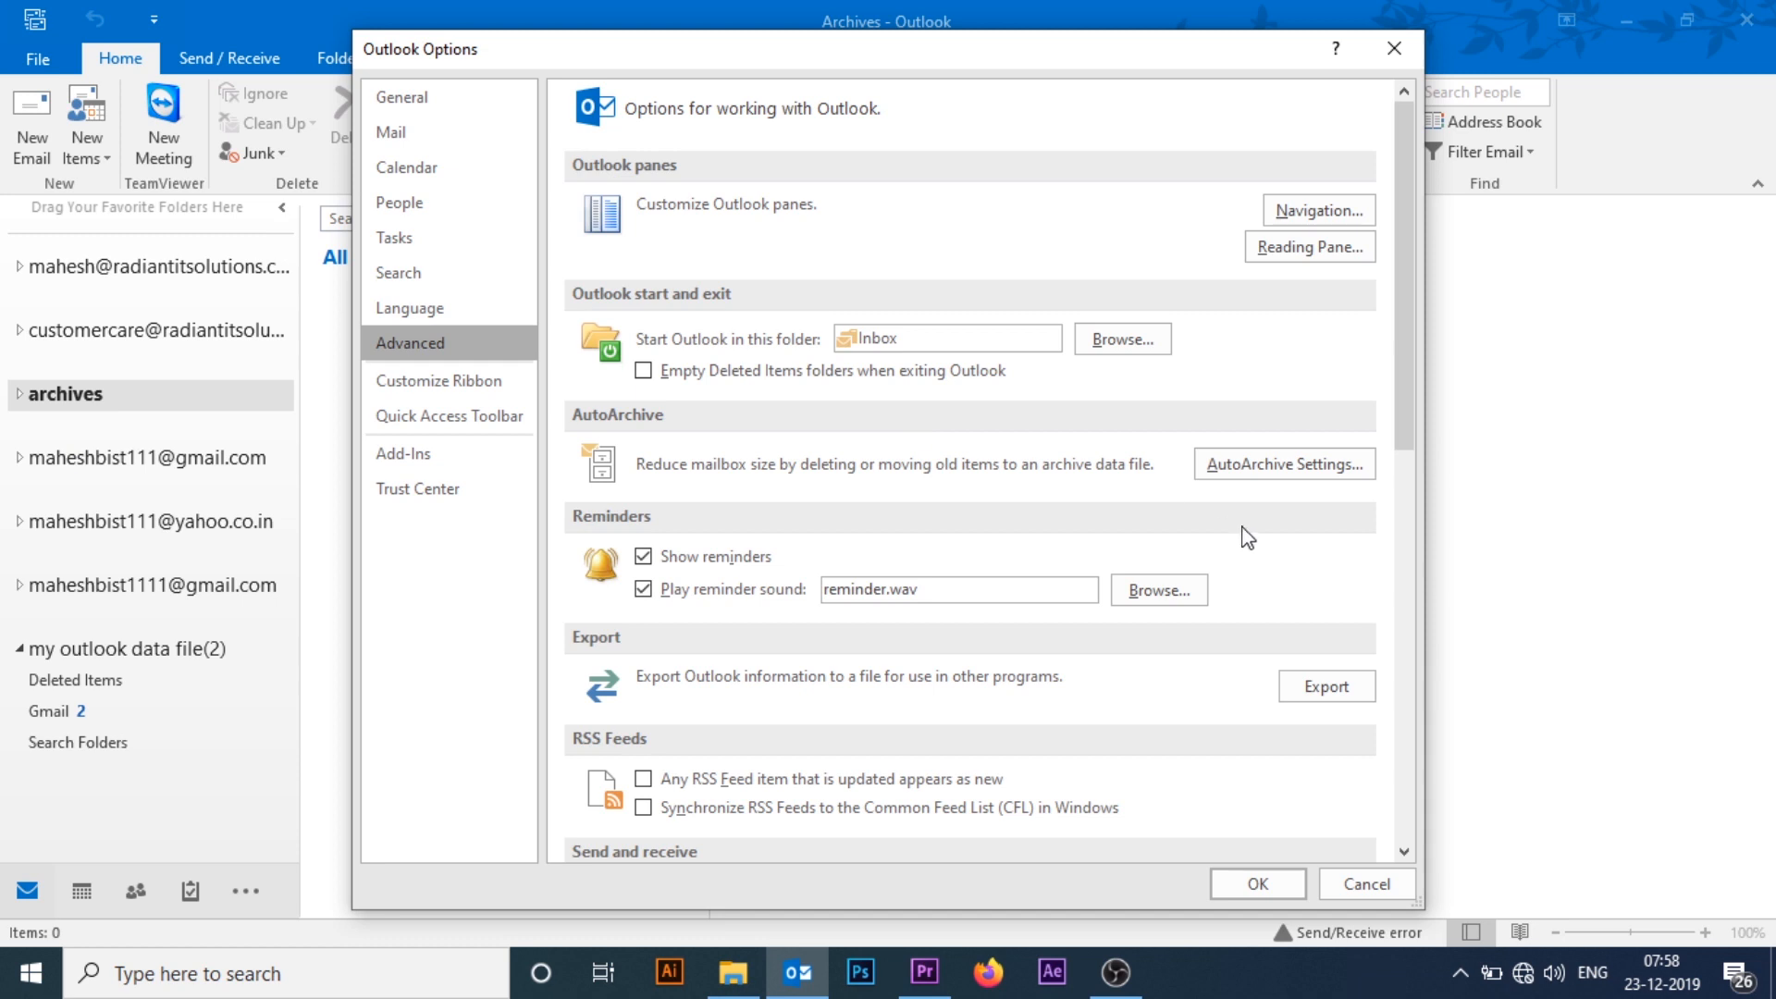
left_click(1236, 477)
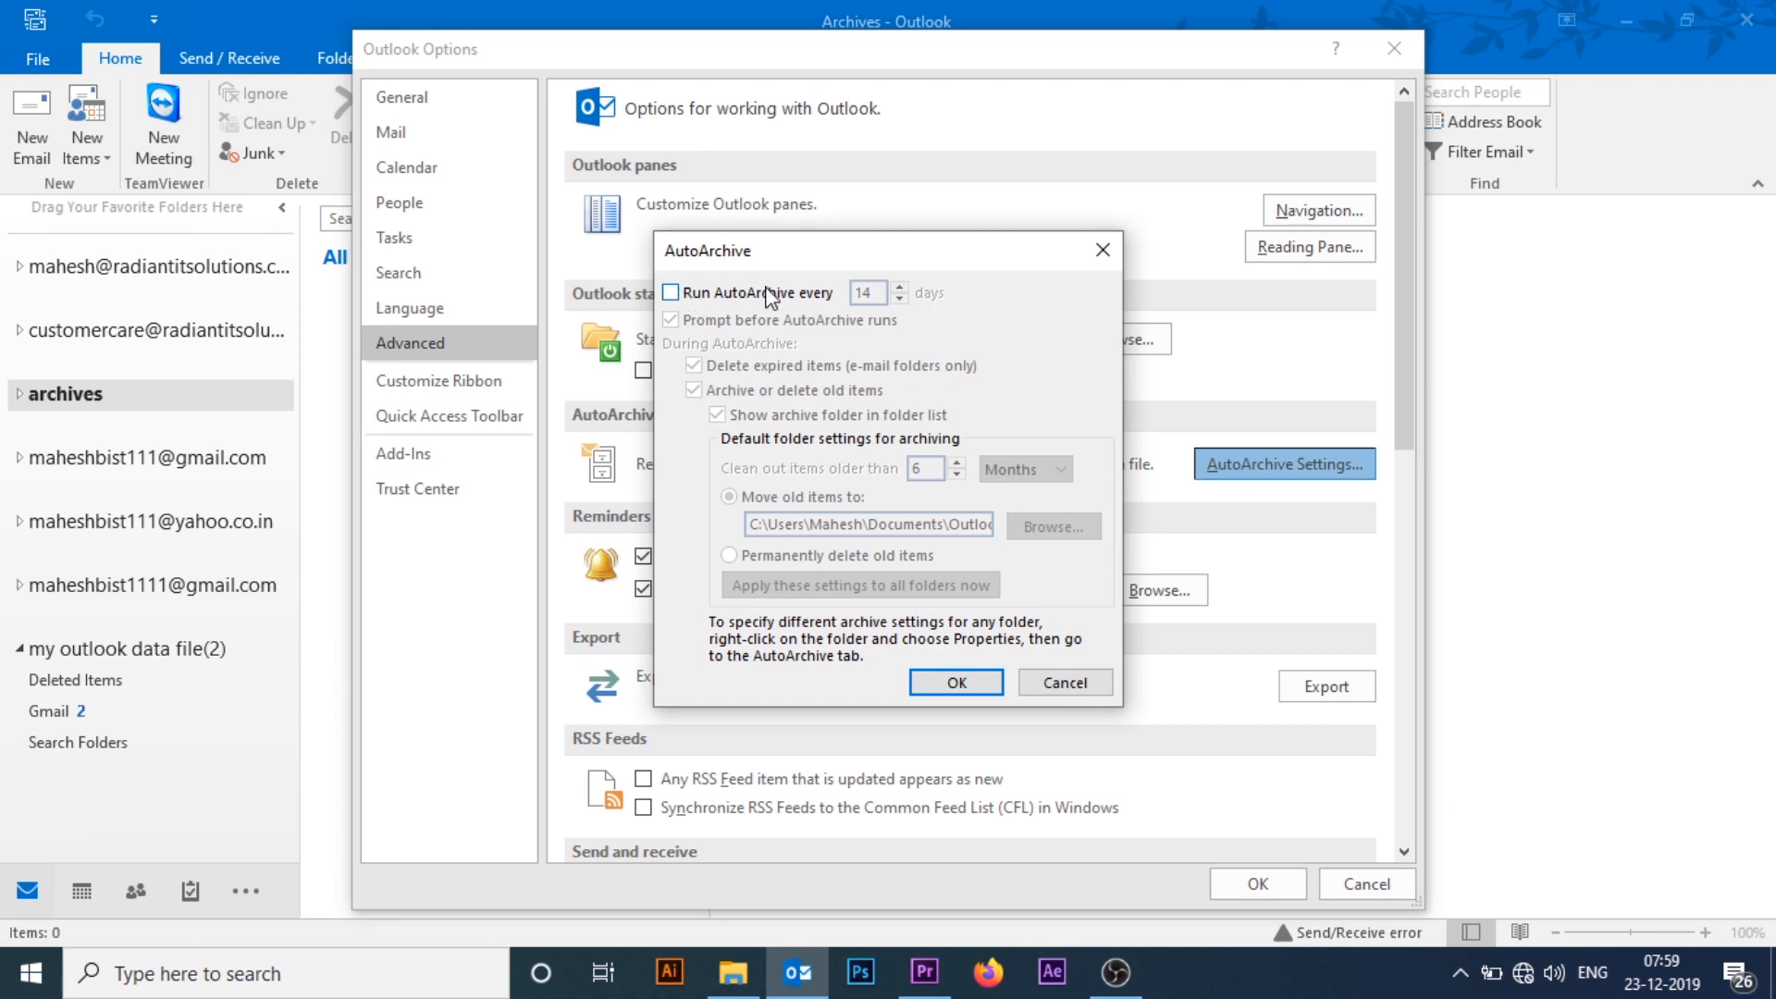
left_click(670, 293)
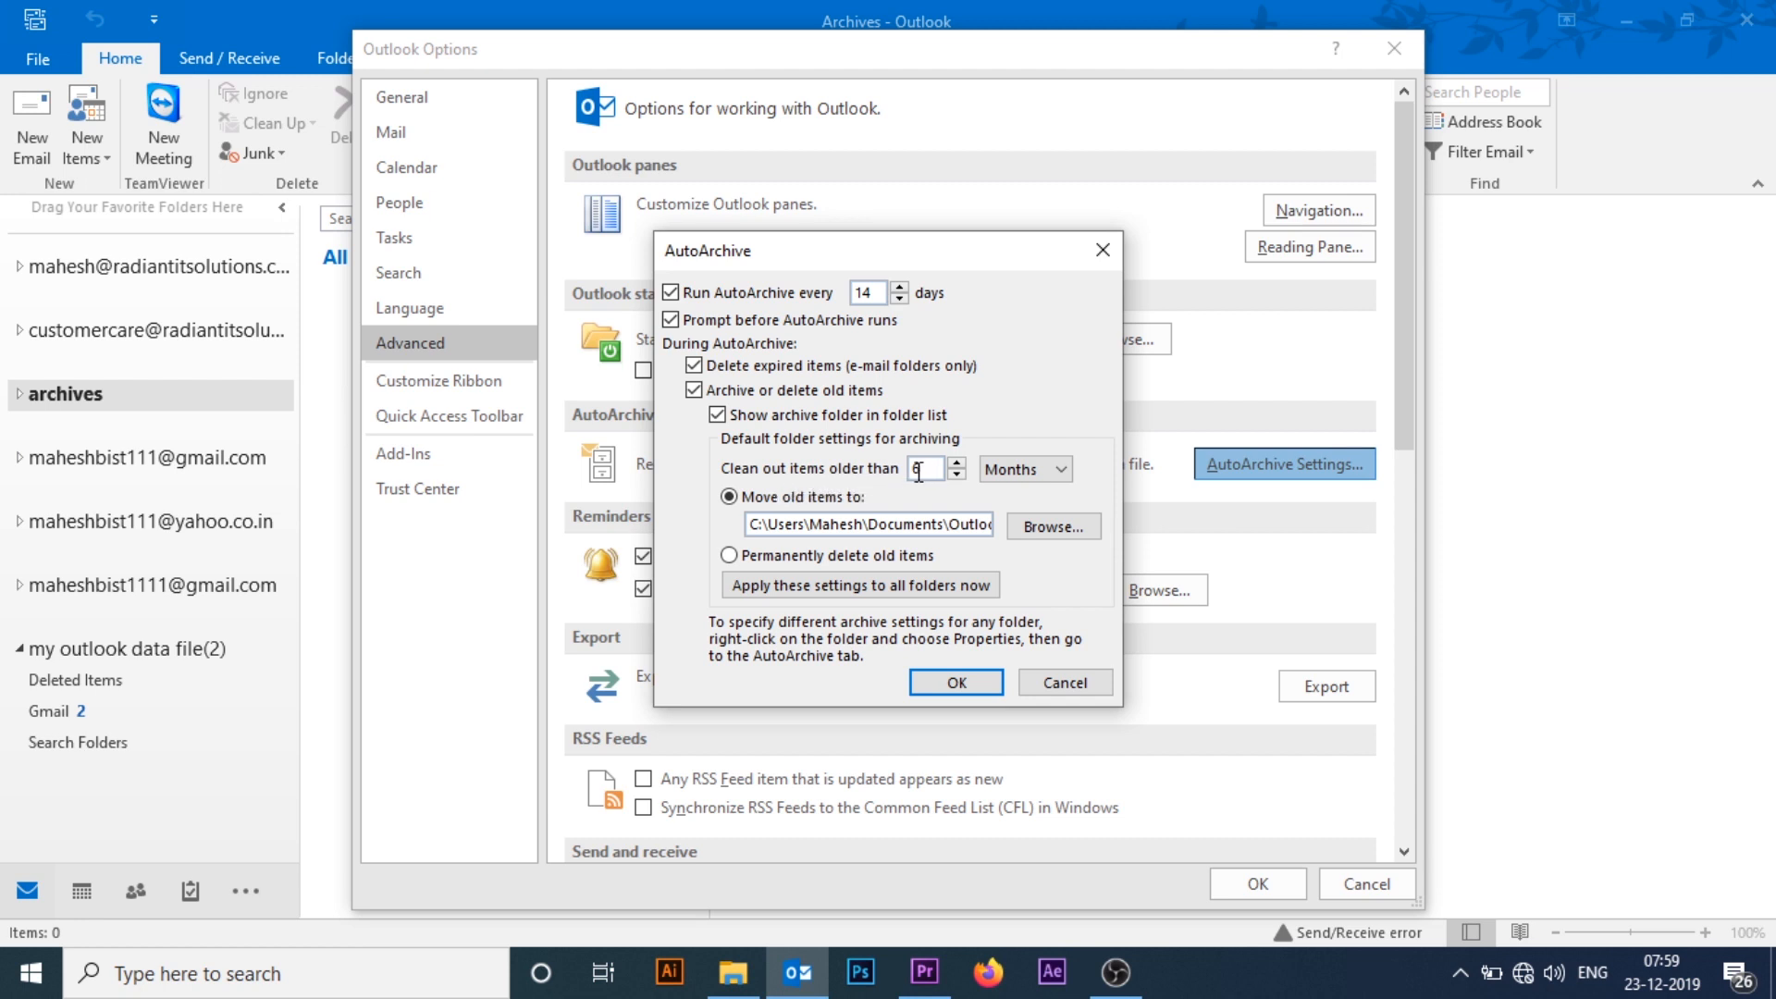
Step: Try the Days and Weeks units for the AutoArchive clean-out age and enter an age of 1 week
left_click(996, 473)
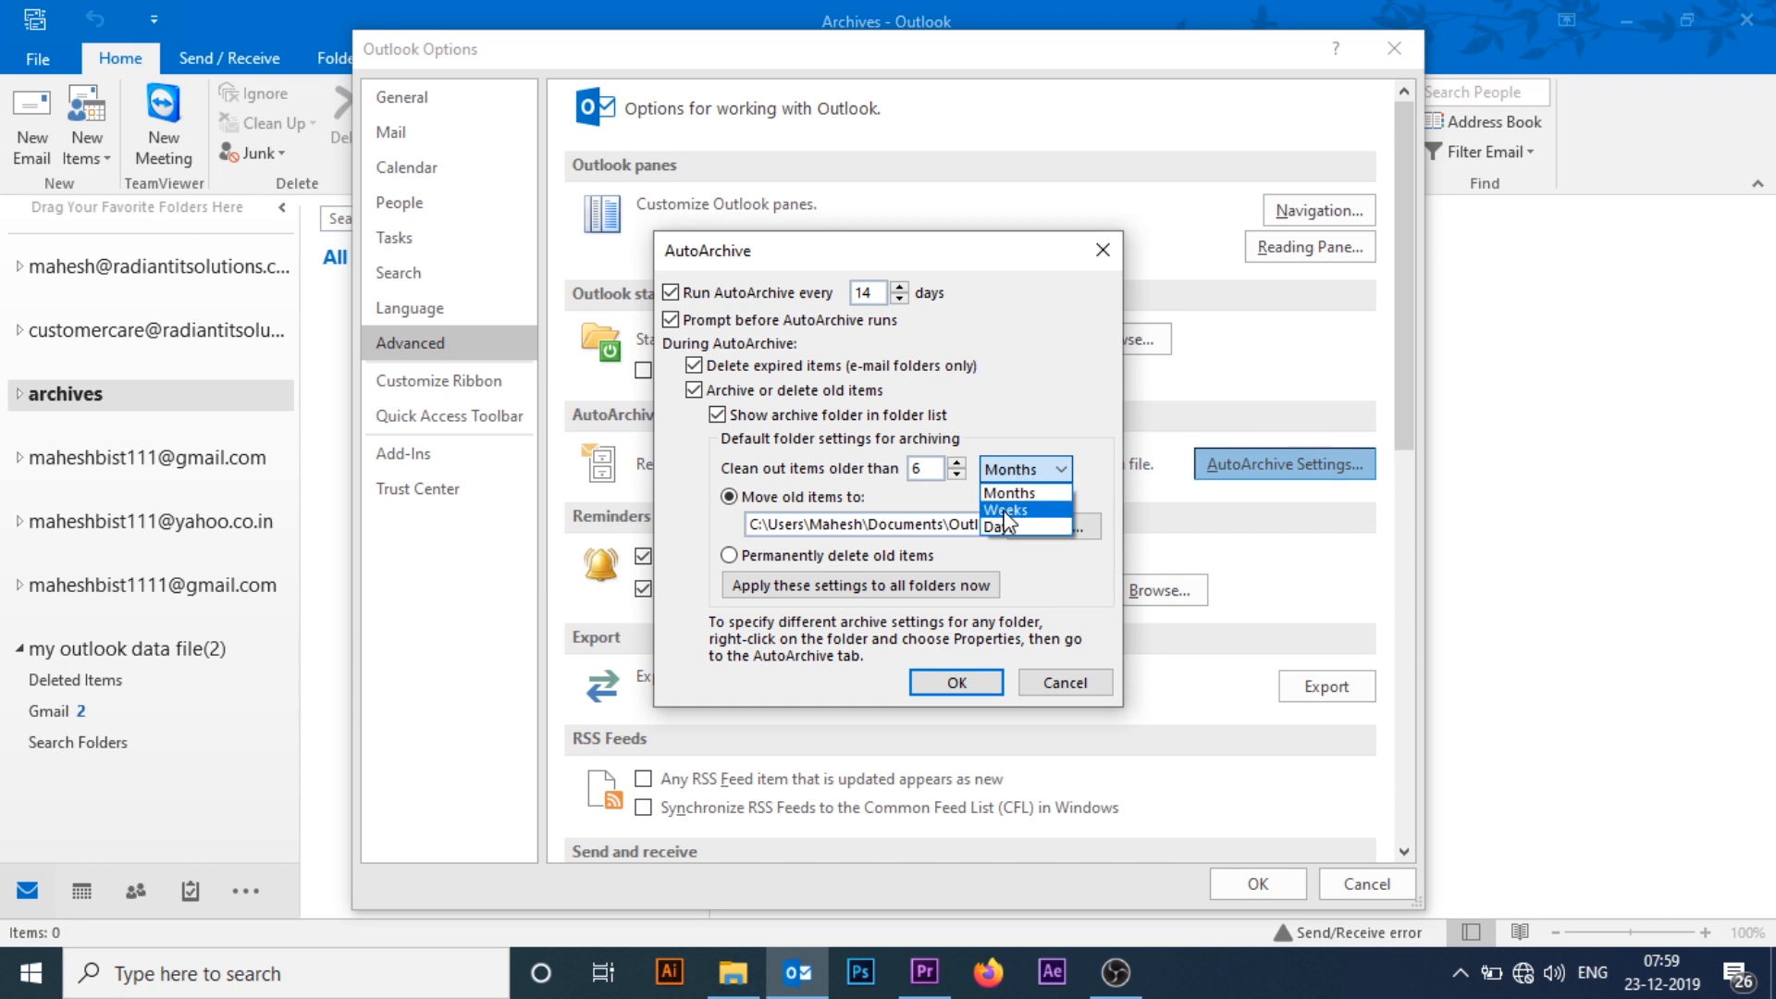
left_click(997, 524)
left_click(995, 468)
left_click(997, 510)
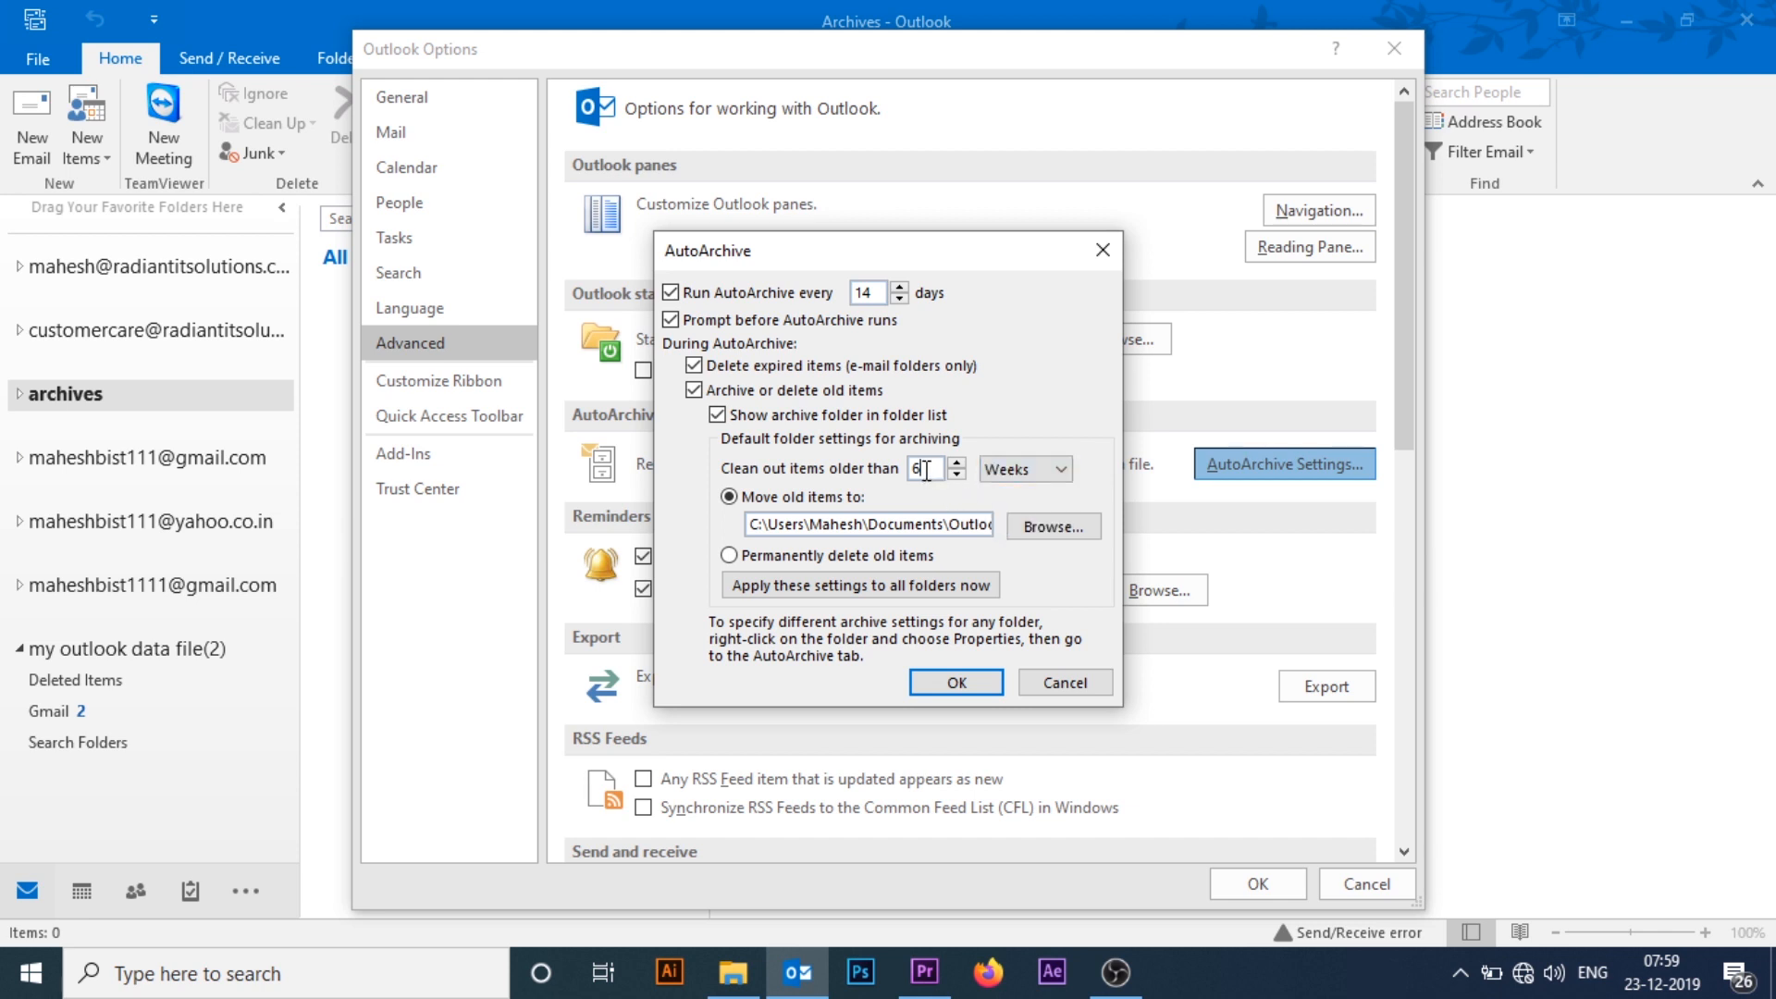
left_click_drag(926, 471, 875, 490)
type("1")
left_click(930, 469)
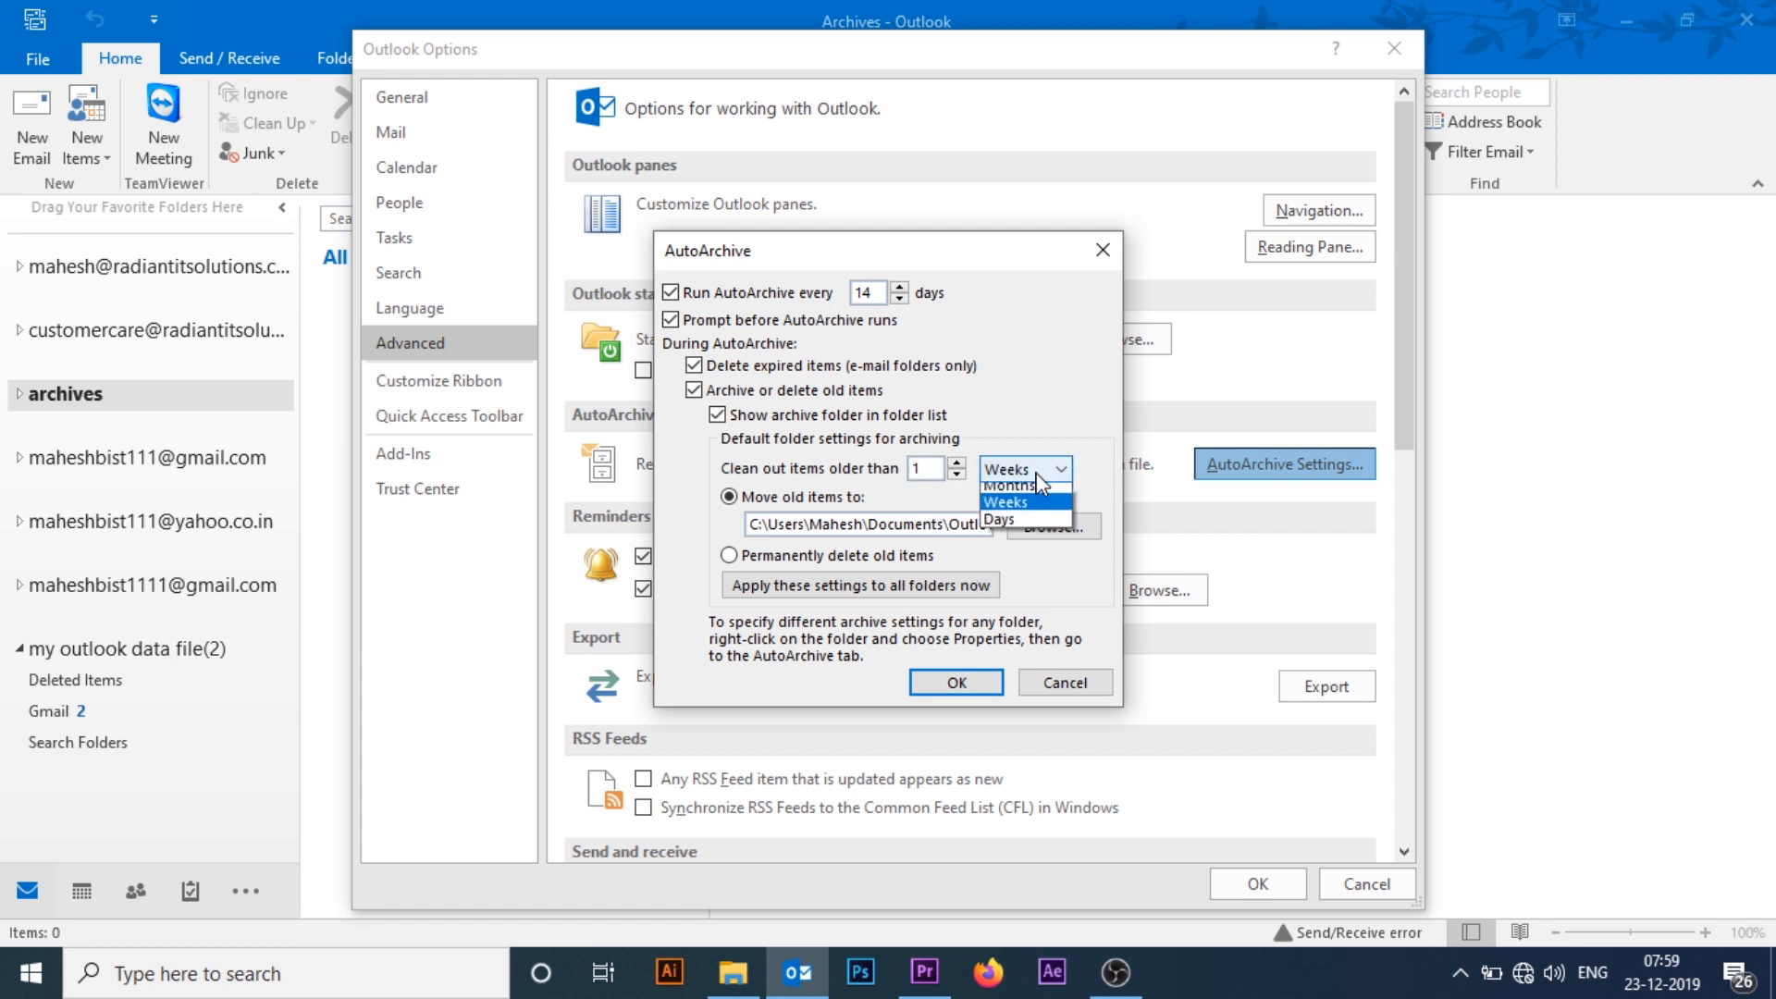
Step: Set the clean-out age to 6 months and accept archive in Outlook Files as the destination for old items
left_click(1006, 526)
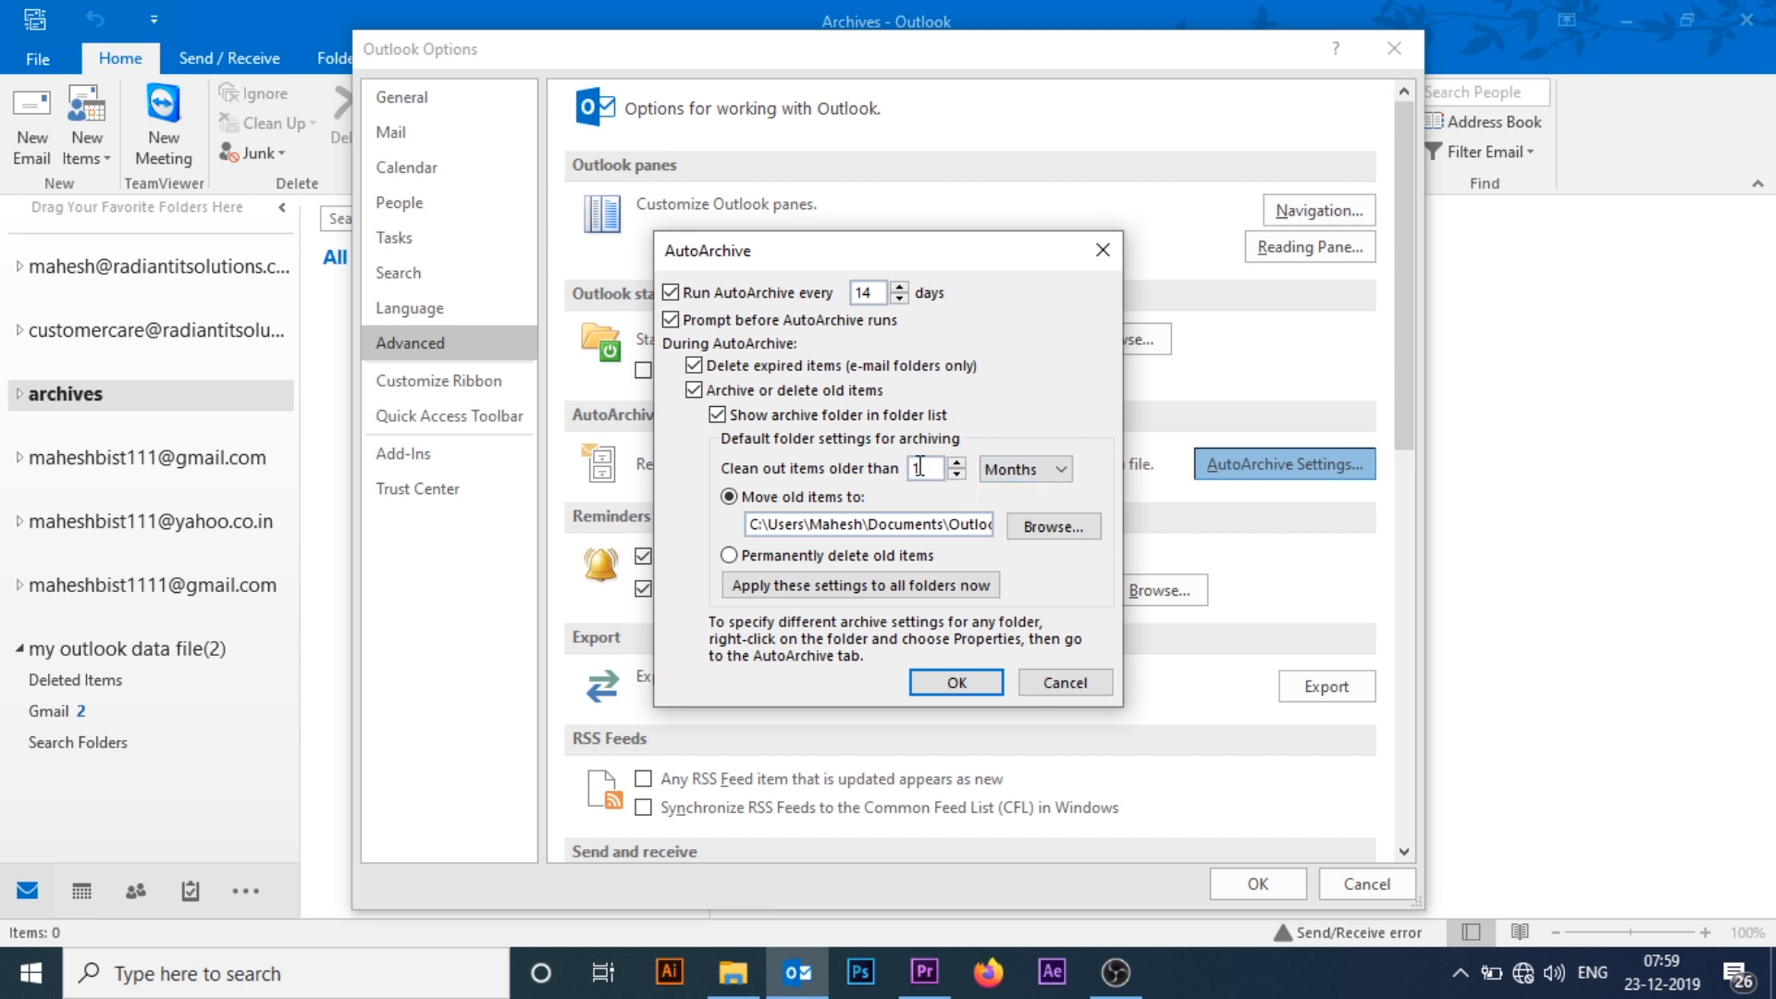
type("6")
left_click(1039, 526)
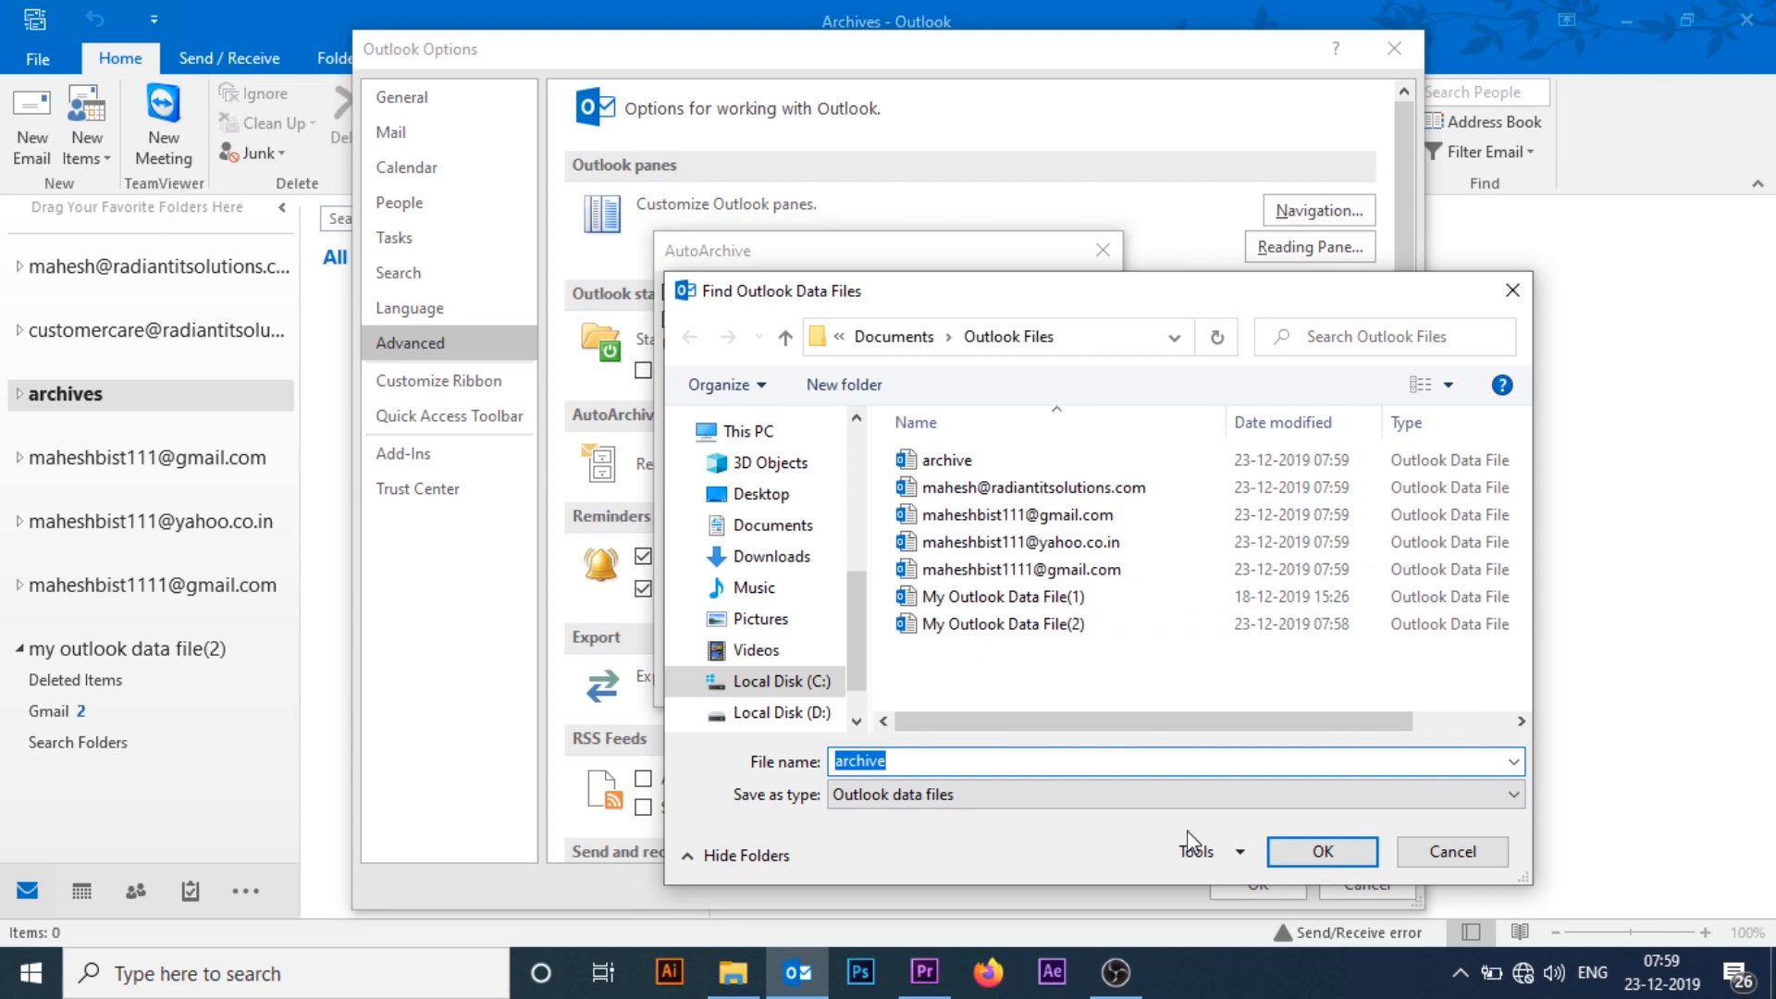
left_click(1038, 764)
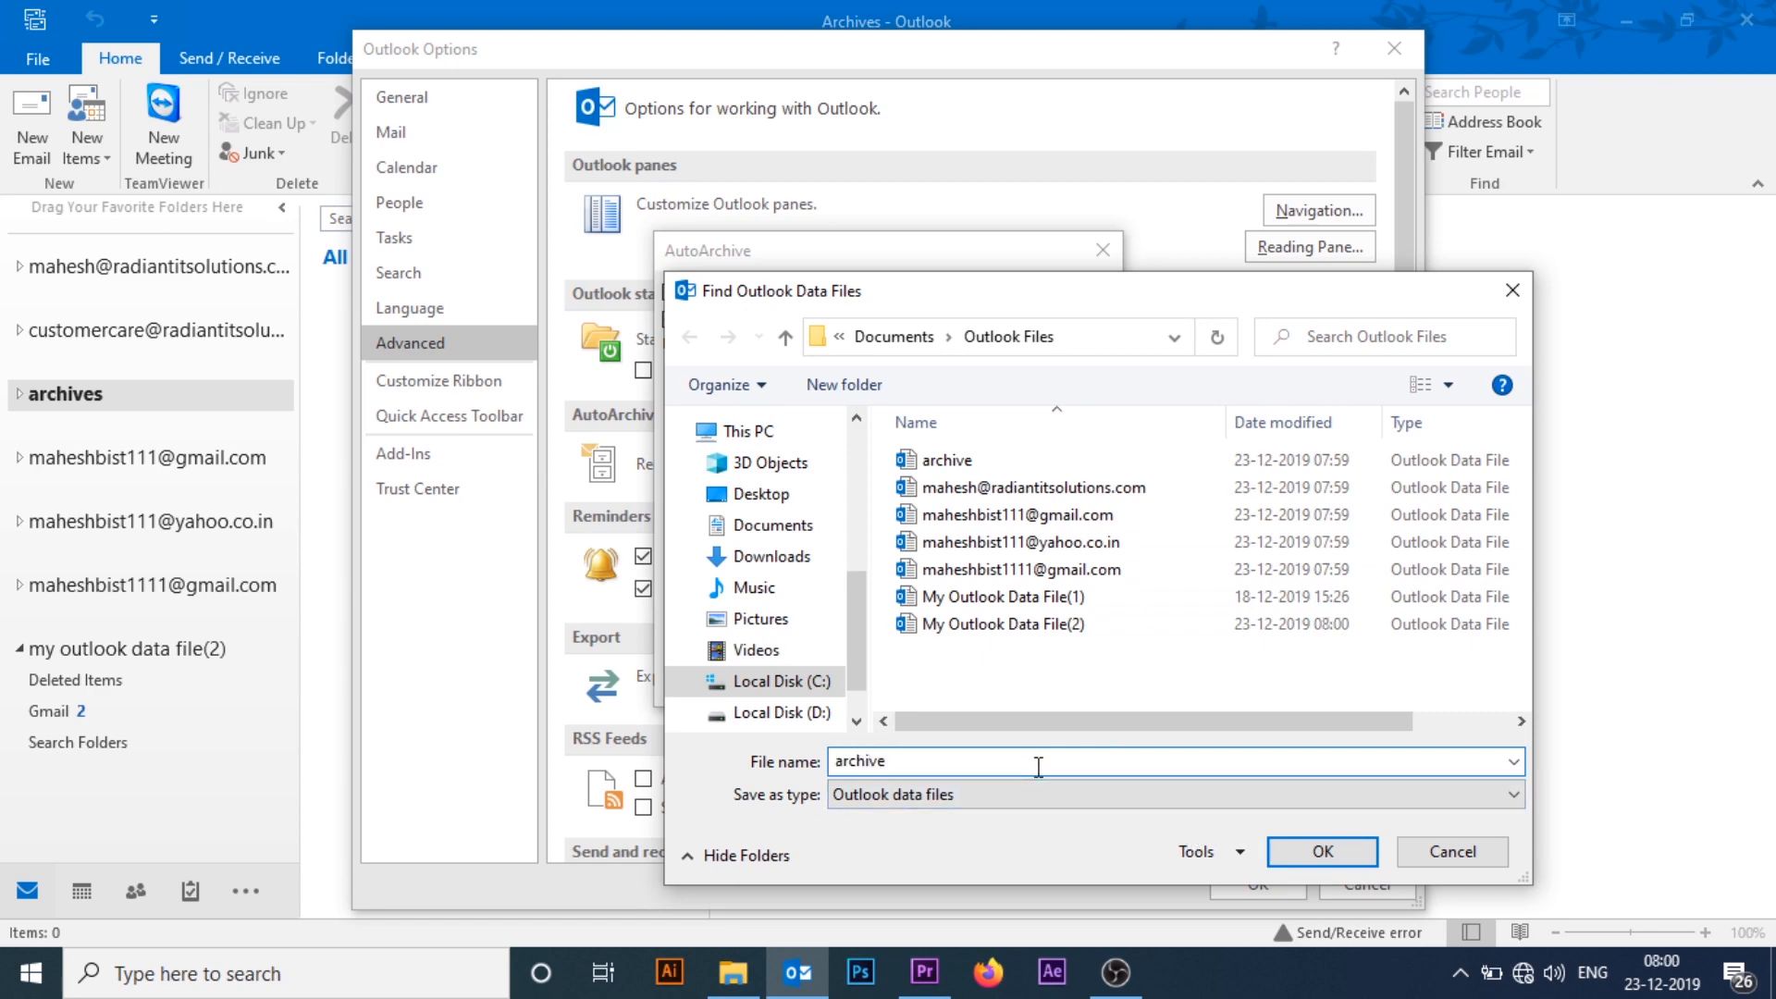
key("Return")
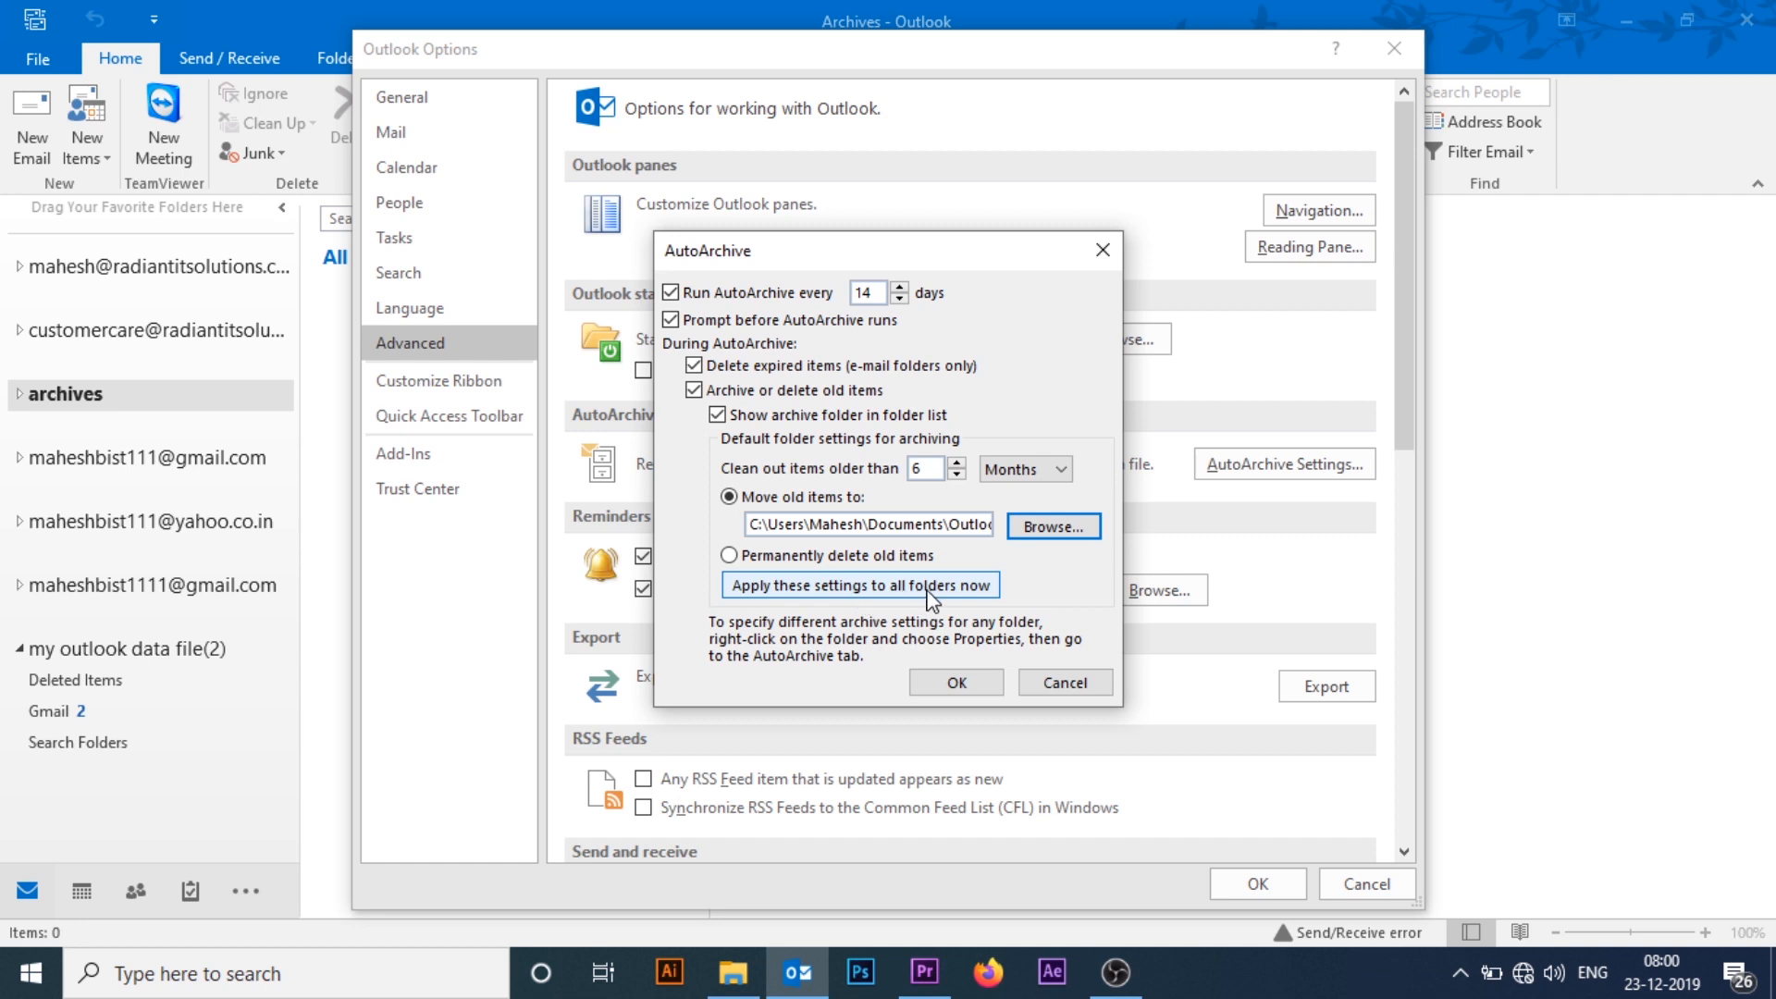
Step: Apply the AutoArchive settings to all folders, confirm them, and close the Outlook options
left_click(874, 590)
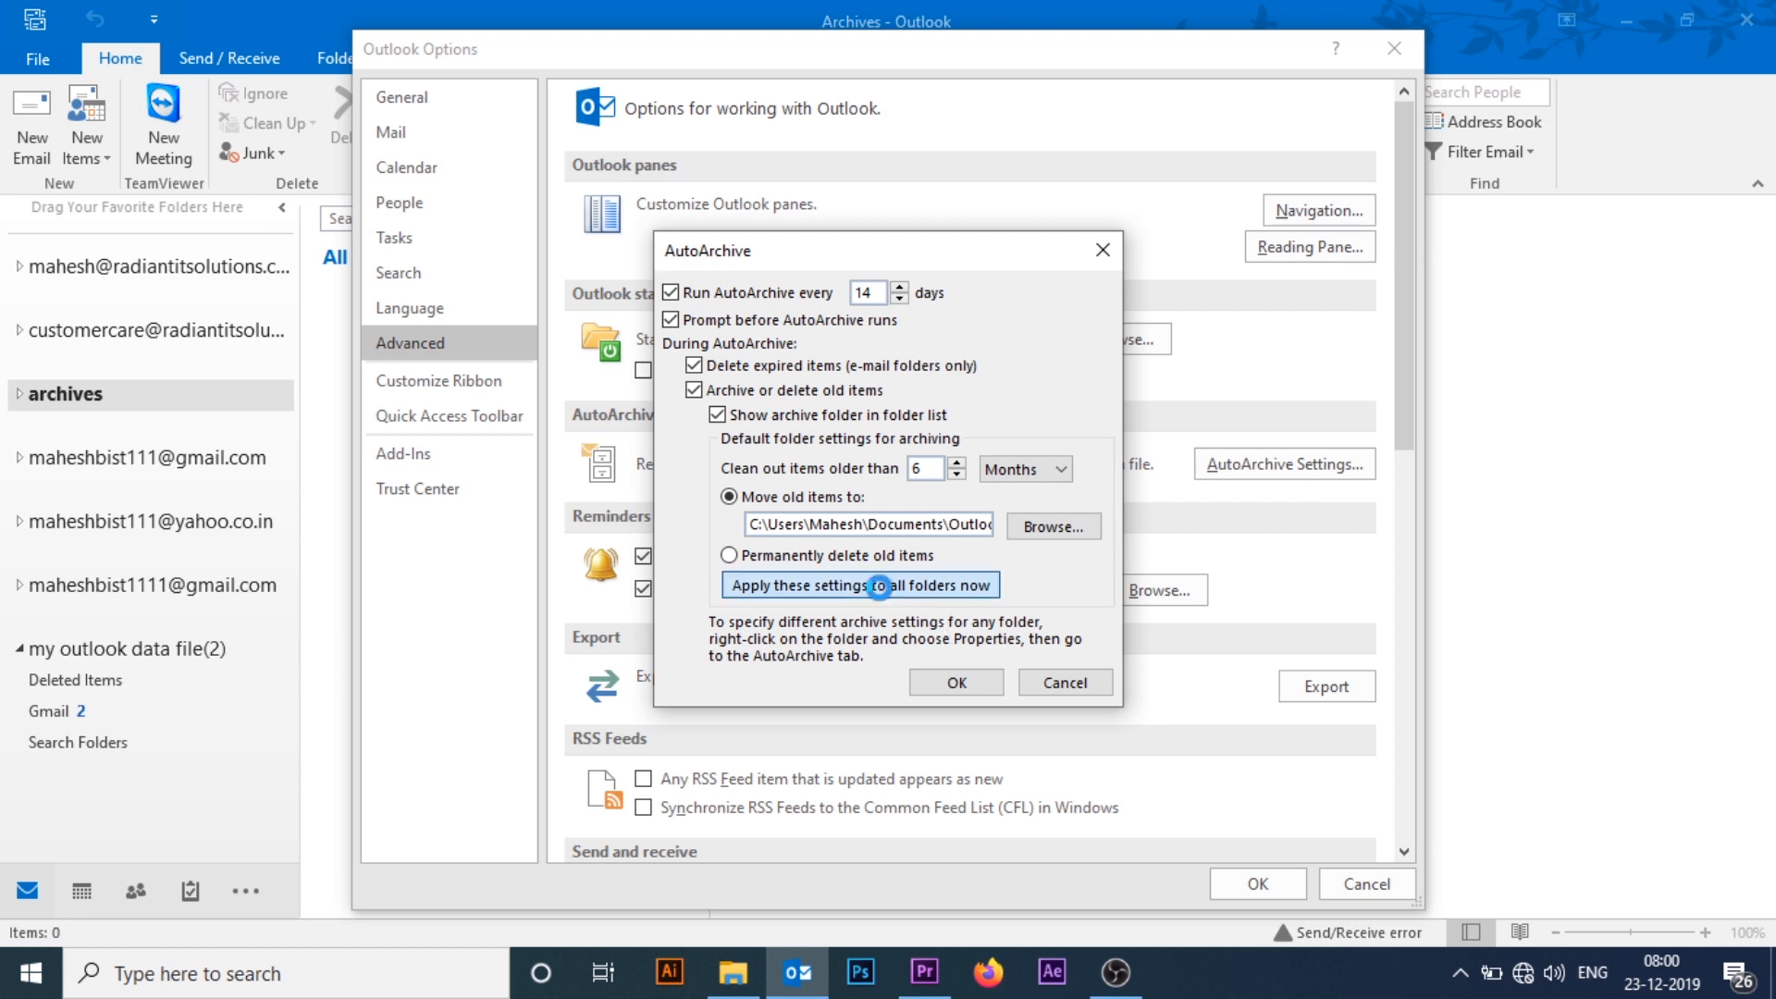
left_click(952, 684)
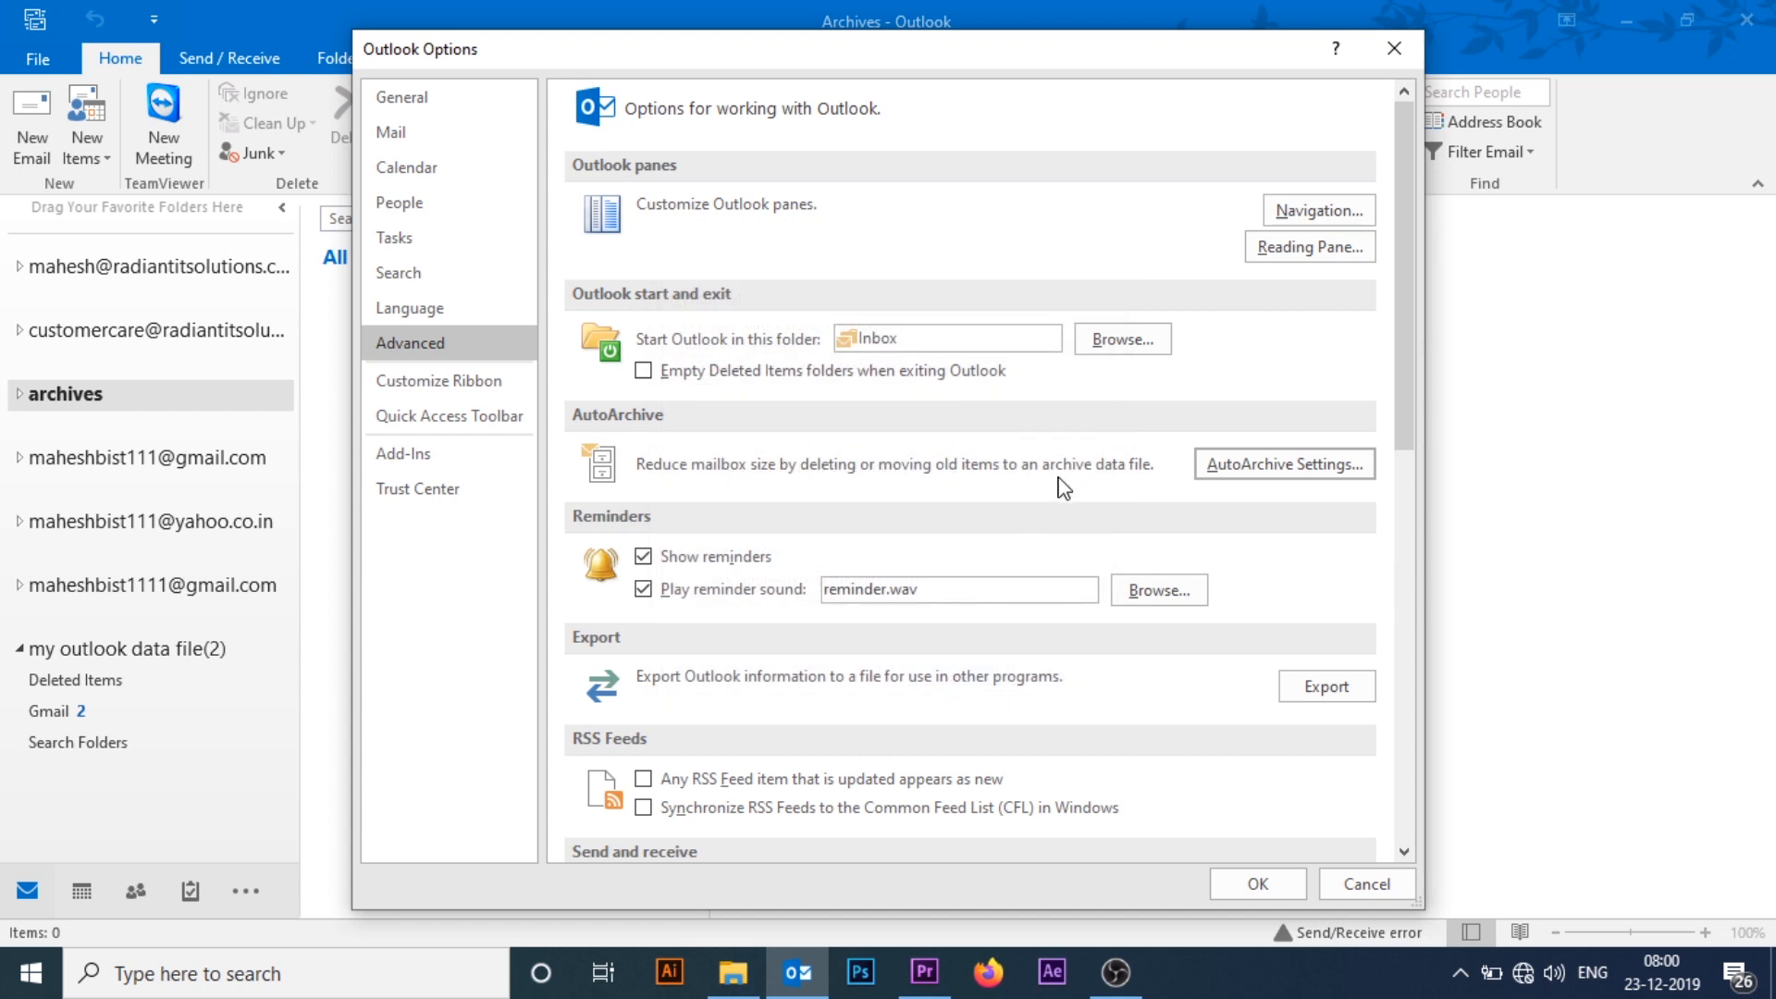
left_click(1399, 55)
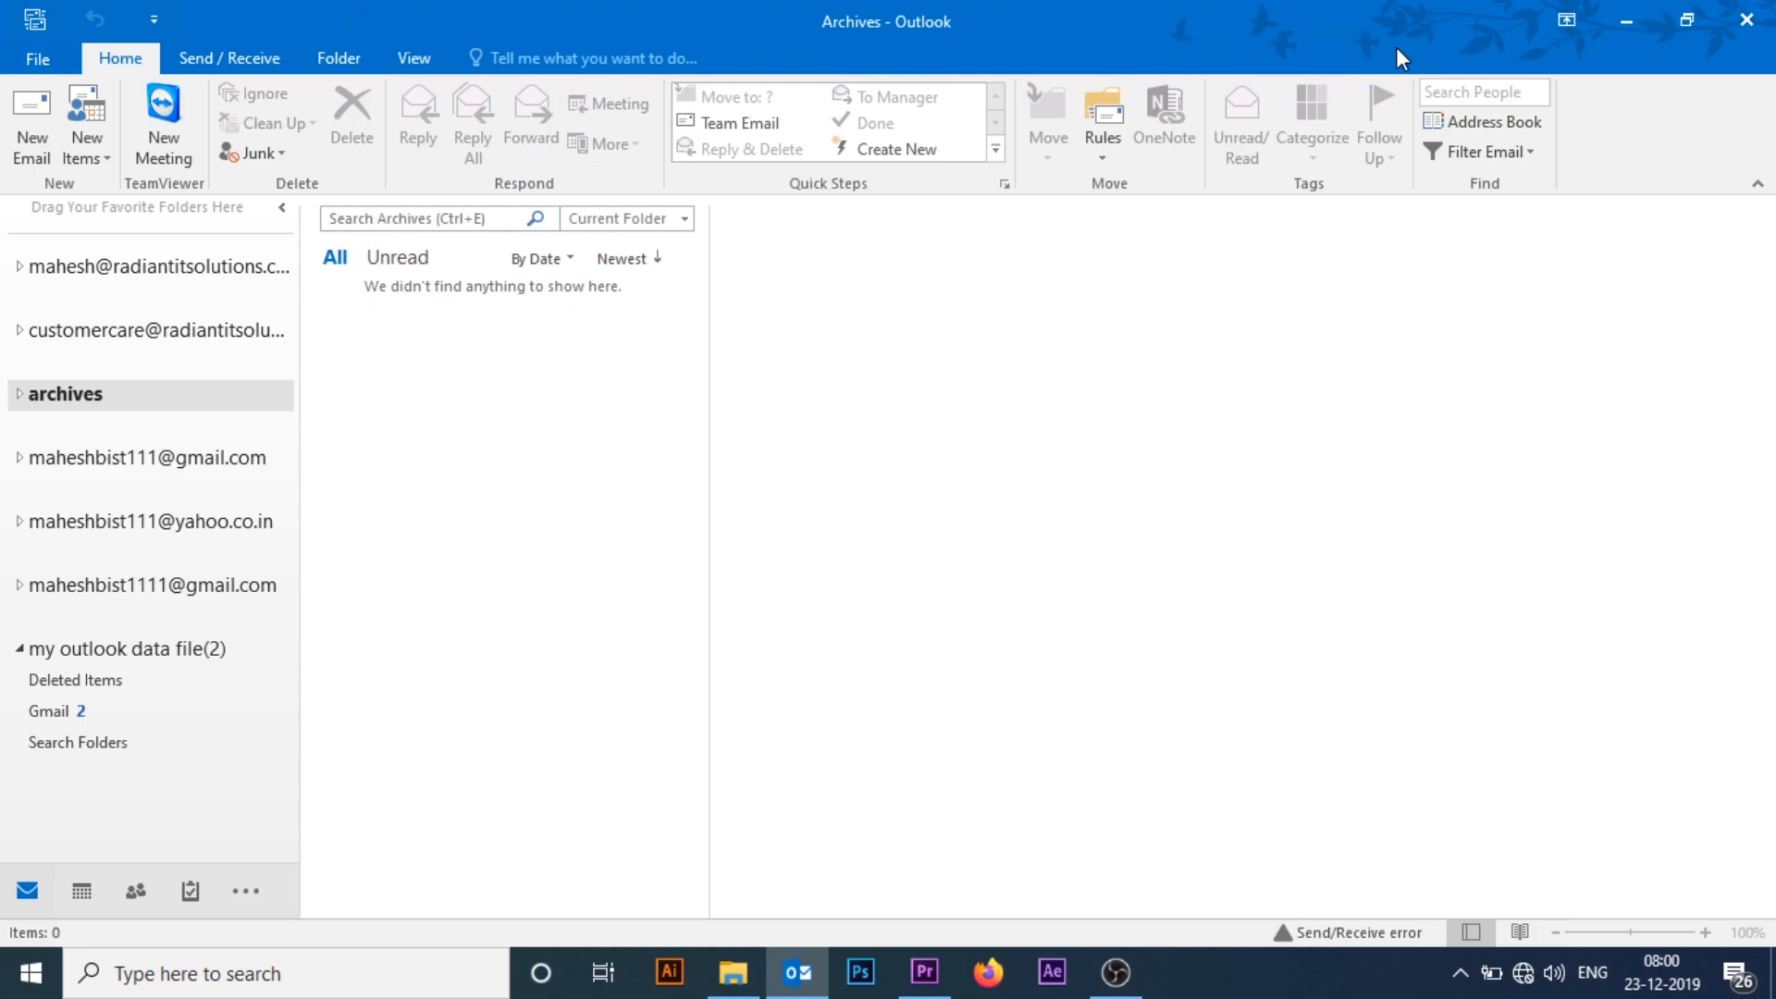